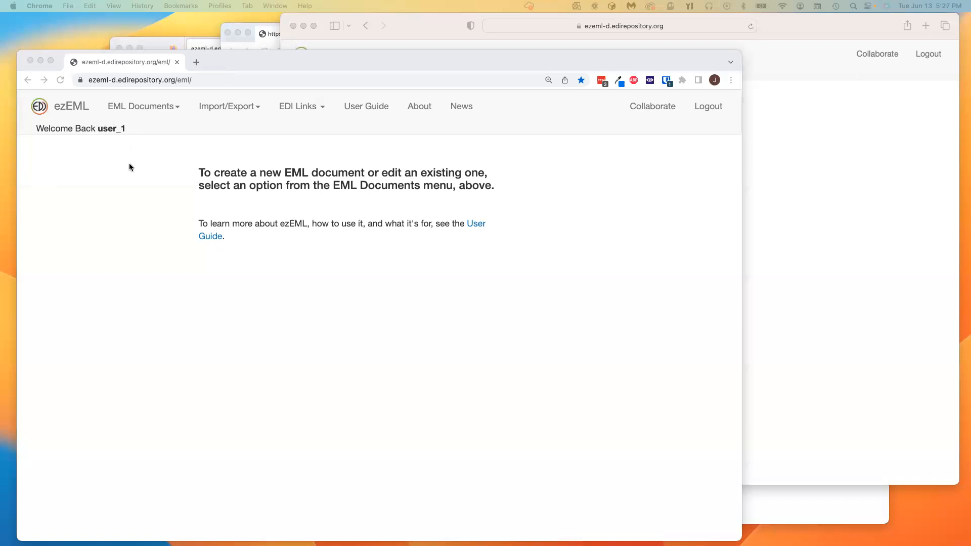
# Step: Check the user_2, user_3 and curator_1 sessions, returning each time to user_1's session
pyautogui.click(154, 45)
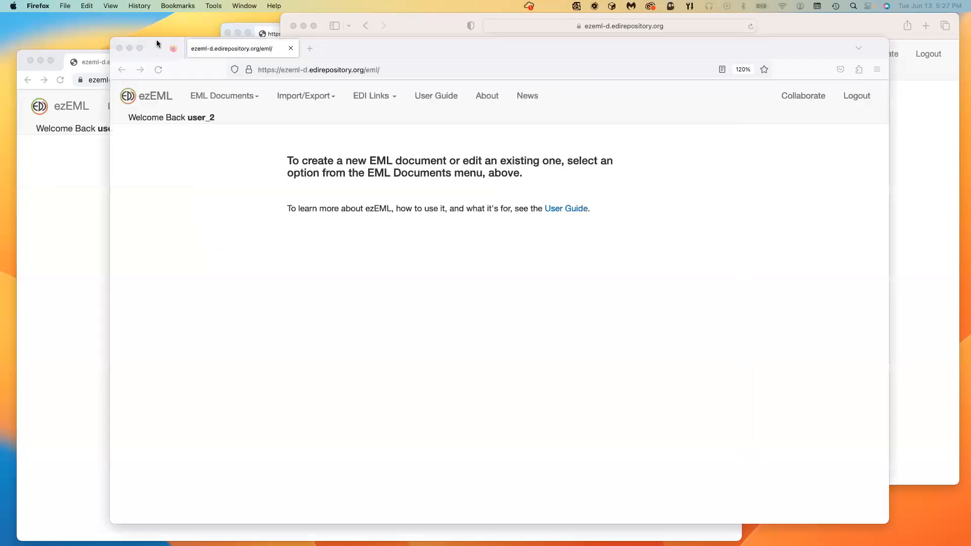
pyautogui.click(250, 25)
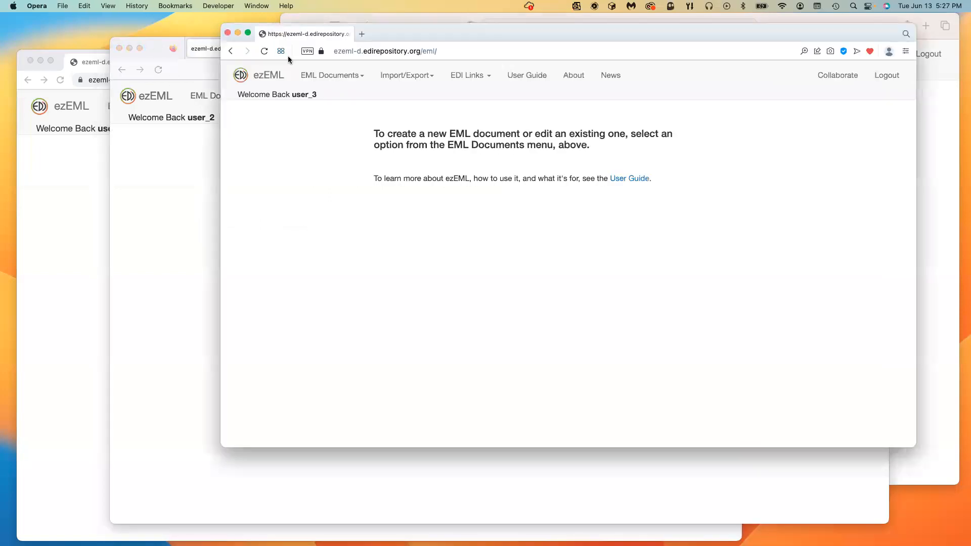
pyautogui.click(298, 15)
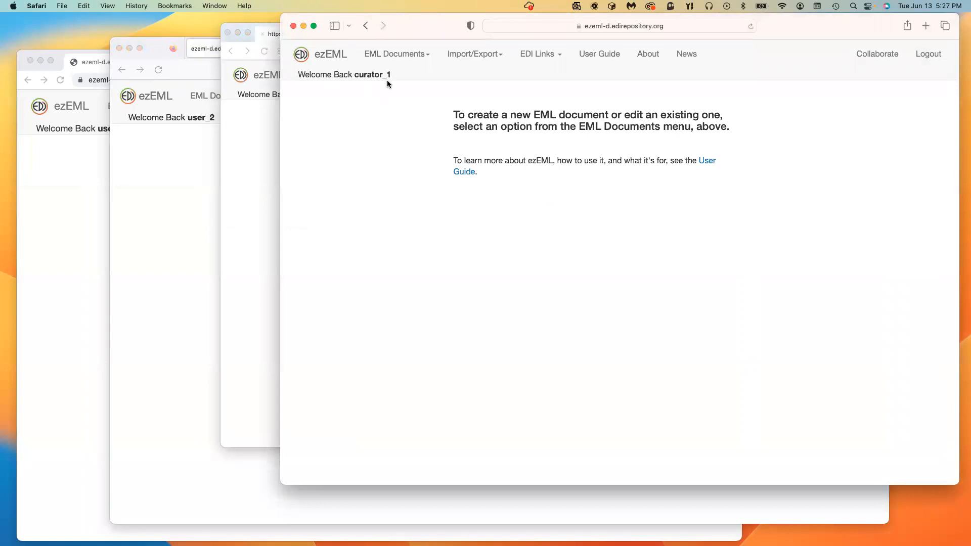
pyautogui.click(87, 355)
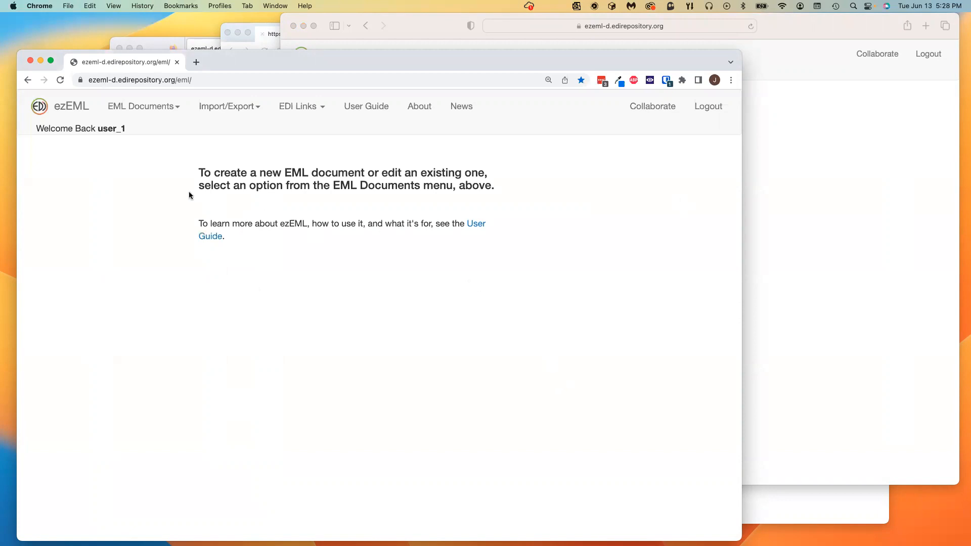
pyautogui.click(157, 47)
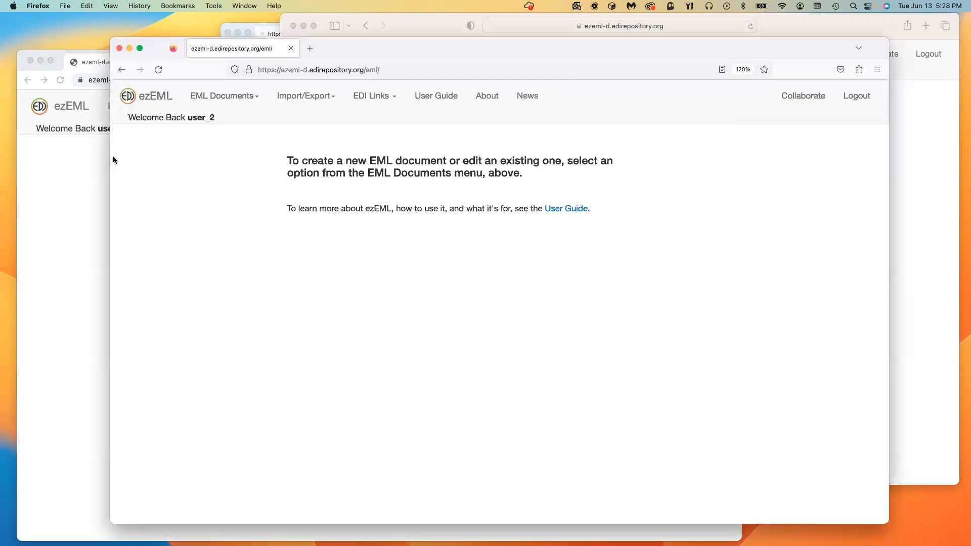
pyautogui.click(93, 238)
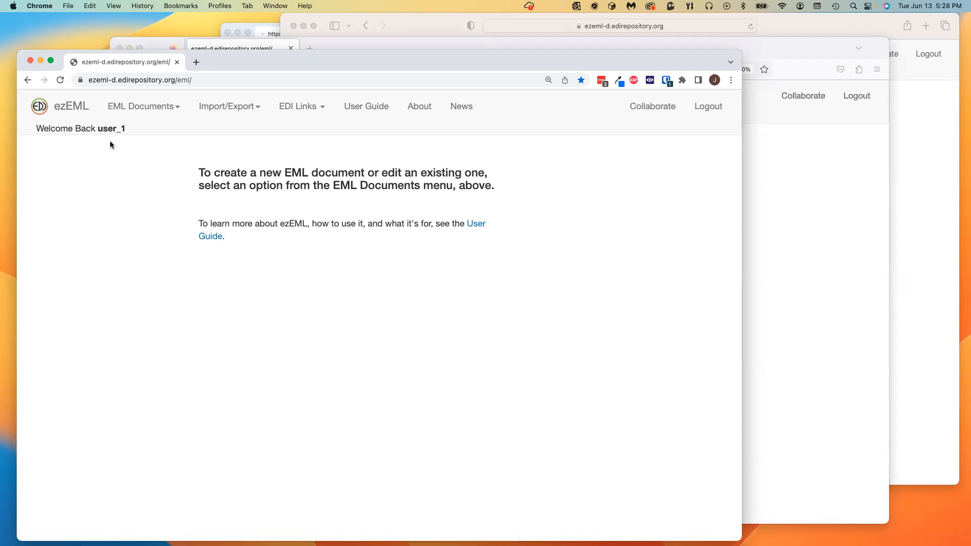
pyautogui.click(158, 40)
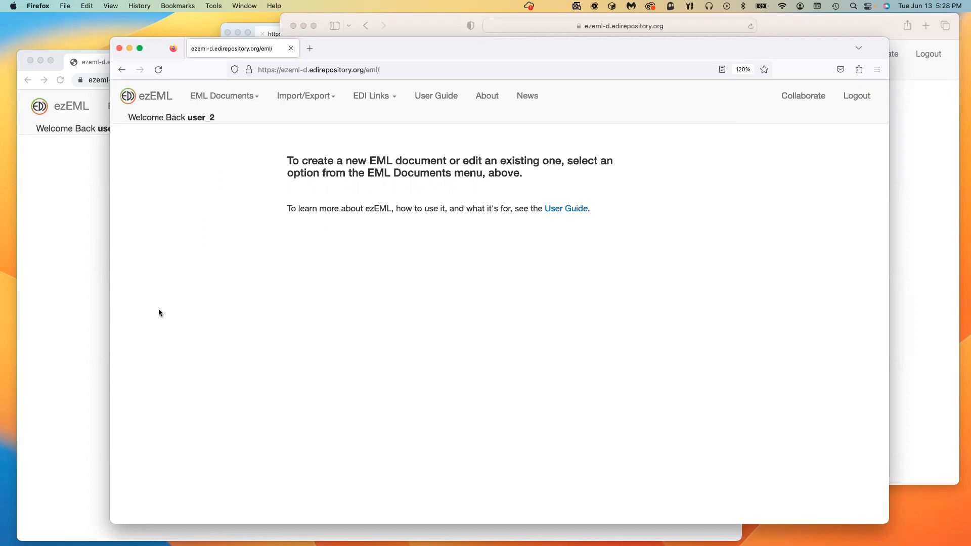
pyautogui.click(69, 307)
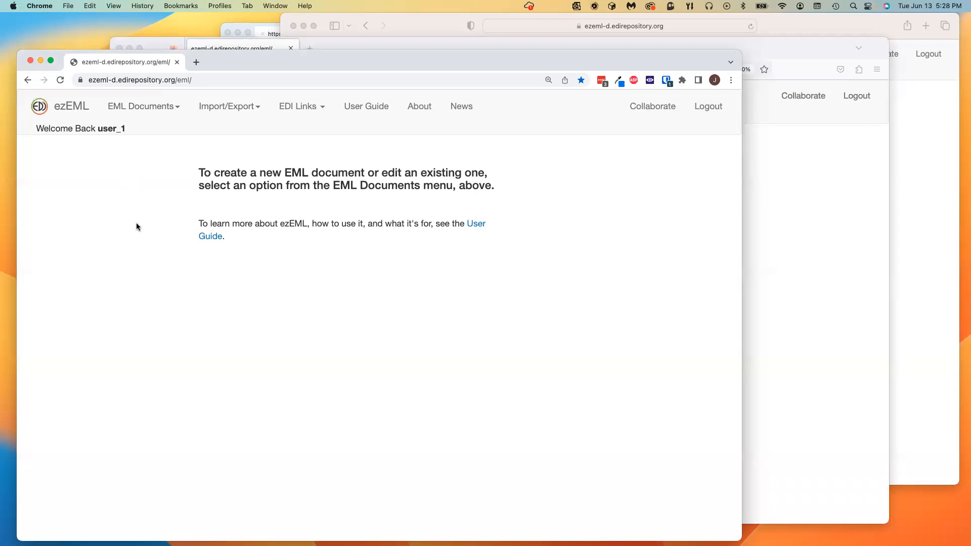
# Step: Check the other three sessions once more, then show the EML Documents menu as user_1
pyautogui.click(158, 44)
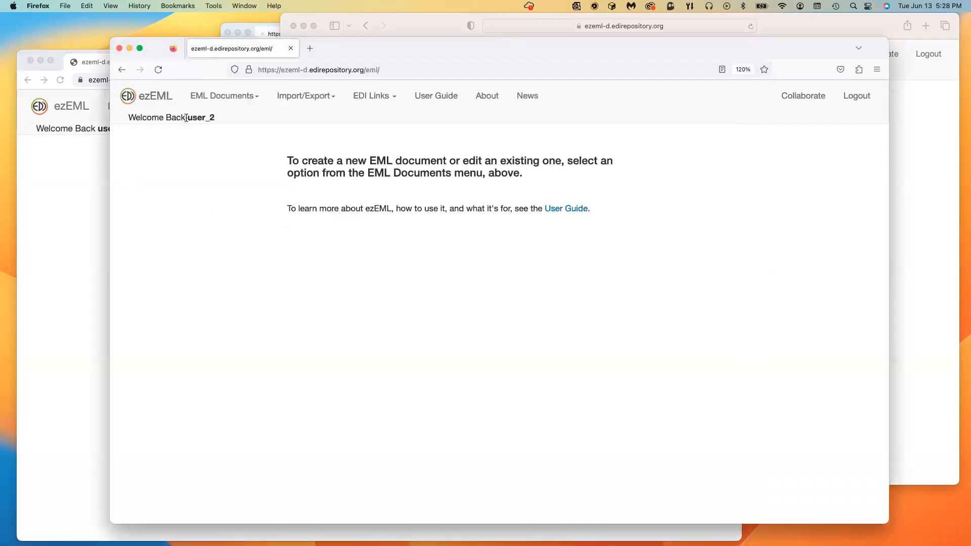
pyautogui.click(249, 27)
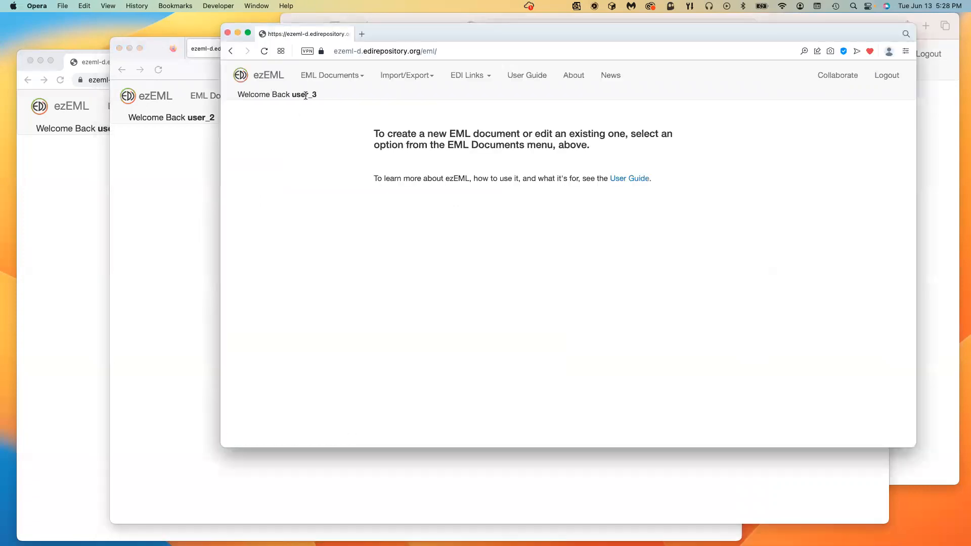
pyautogui.click(302, 16)
pyautogui.click(97, 377)
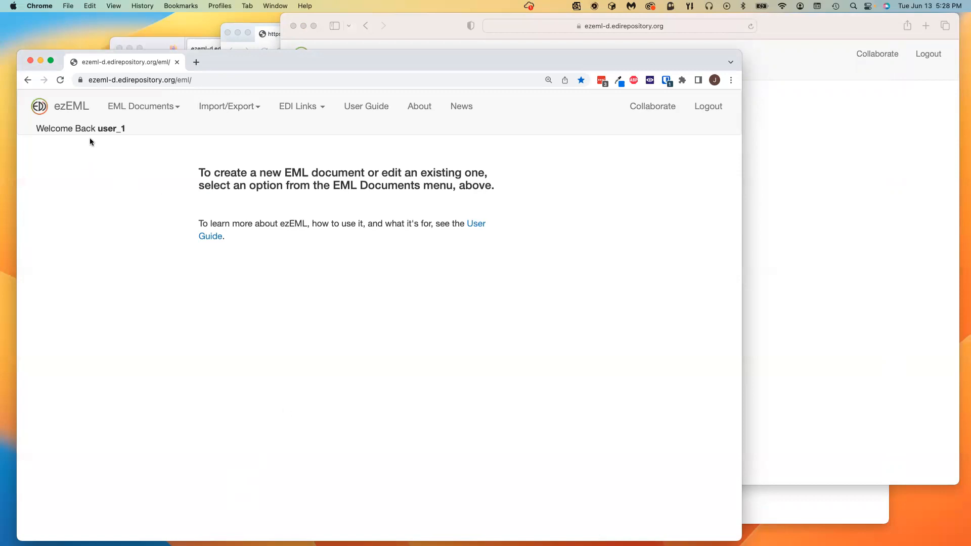
pyautogui.click(145, 110)
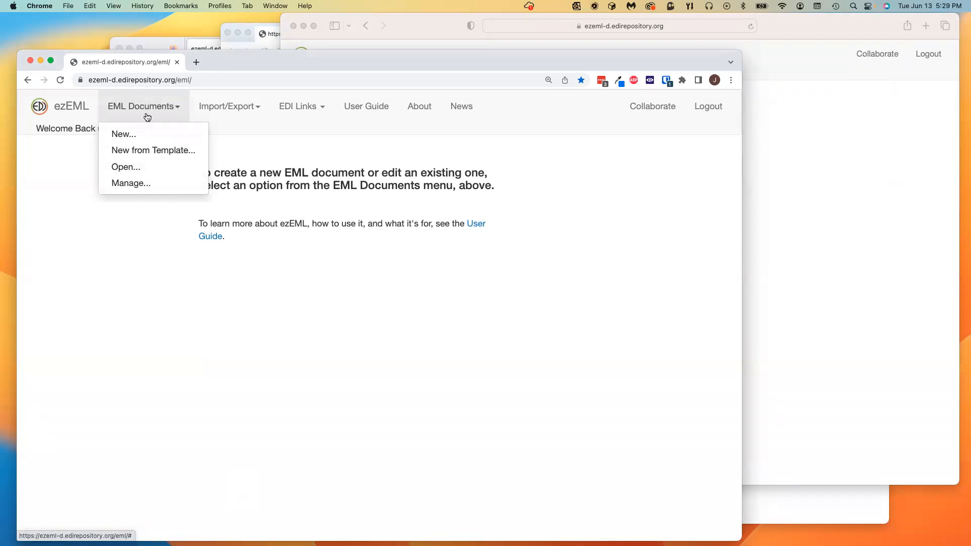
# Step: Open edi.2.2 via EML Documents > Open, choosing it from the Document Name list
pyautogui.click(126, 168)
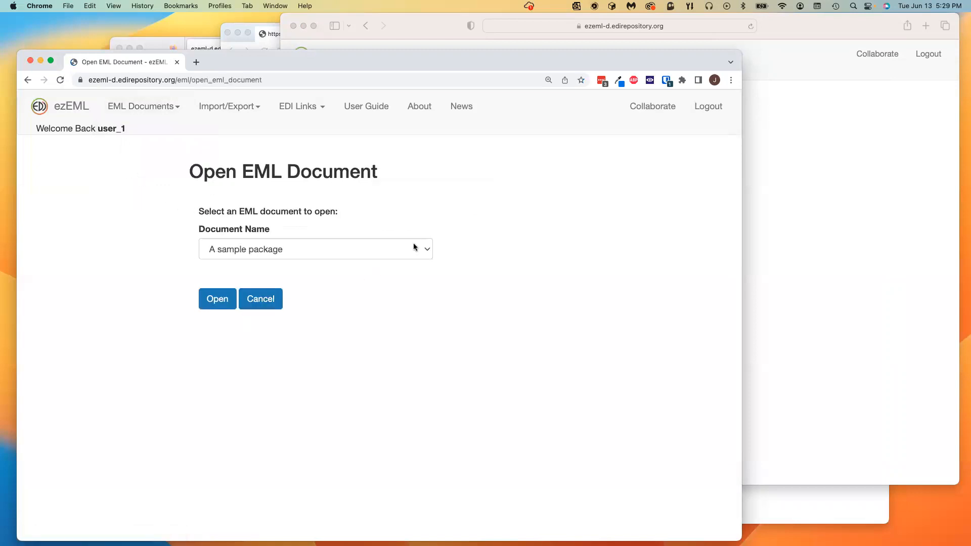
pyautogui.click(413, 247)
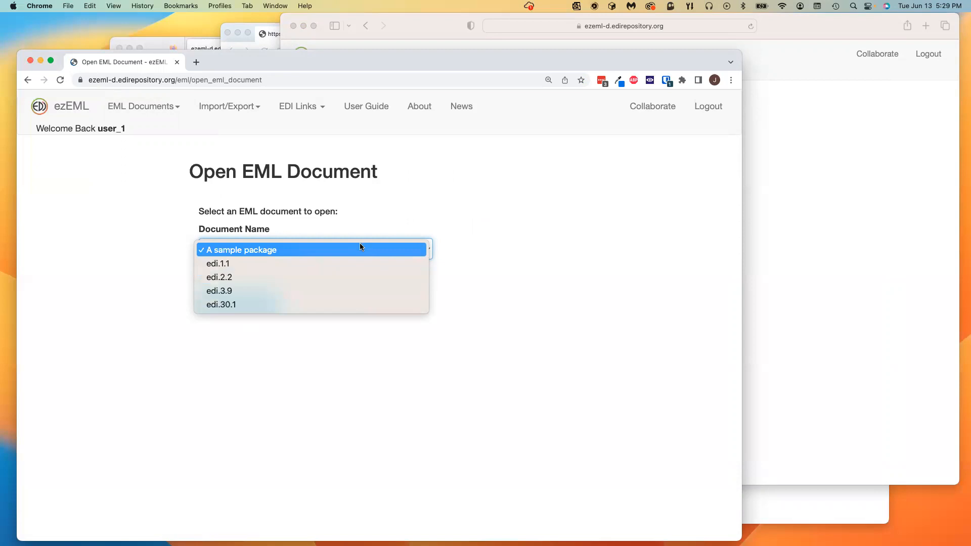
pyautogui.click(483, 220)
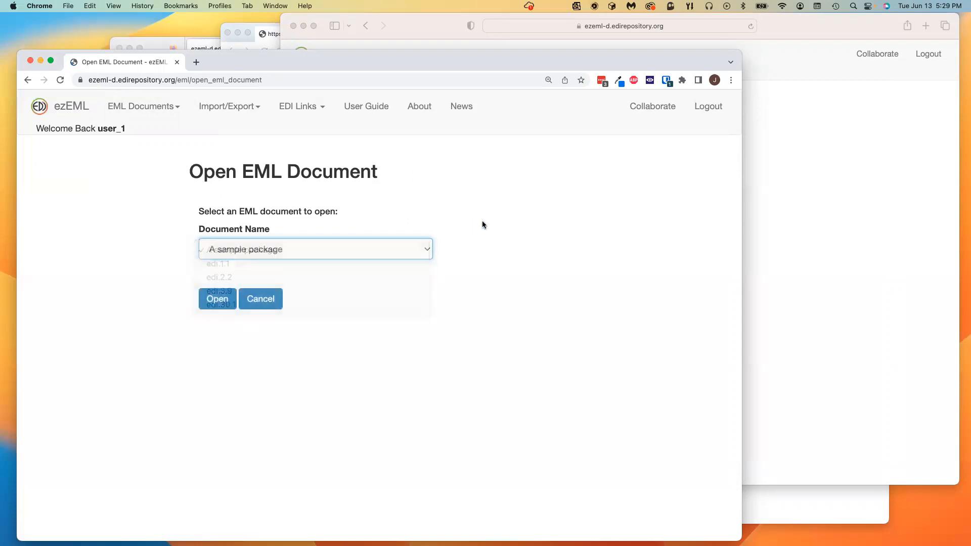
pyautogui.click(424, 249)
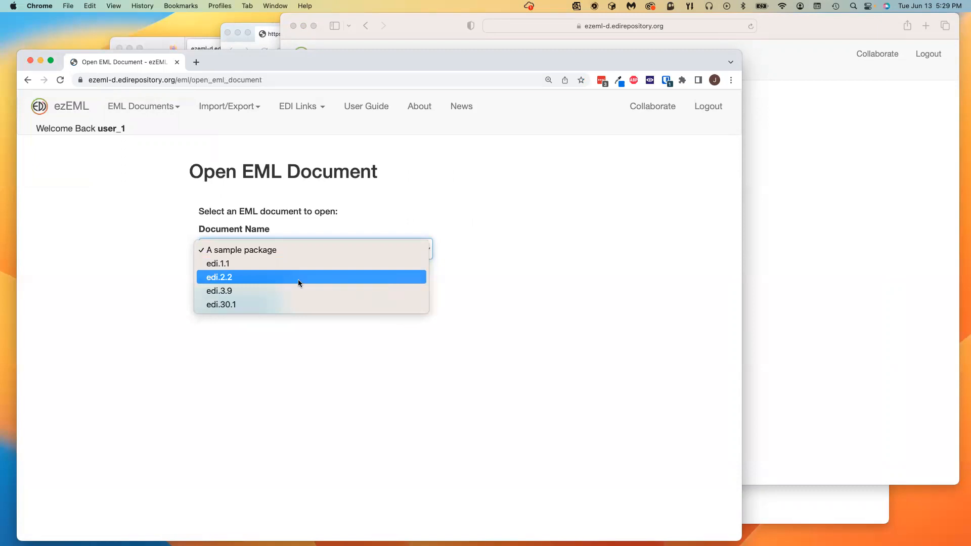
pyautogui.click(272, 281)
pyautogui.click(217, 299)
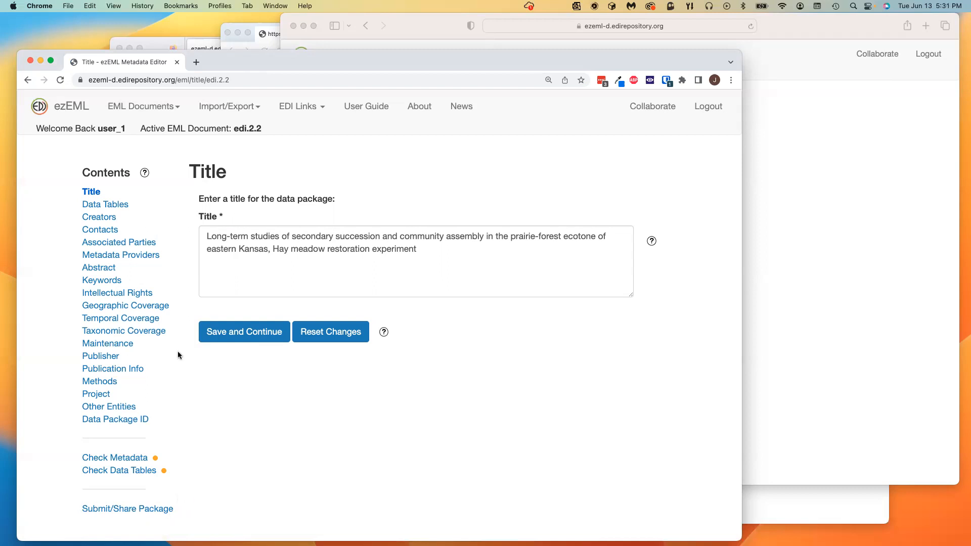
# Step: Once edi.2.2's Title page loads, go to Submit/Share Package
pyautogui.click(103, 509)
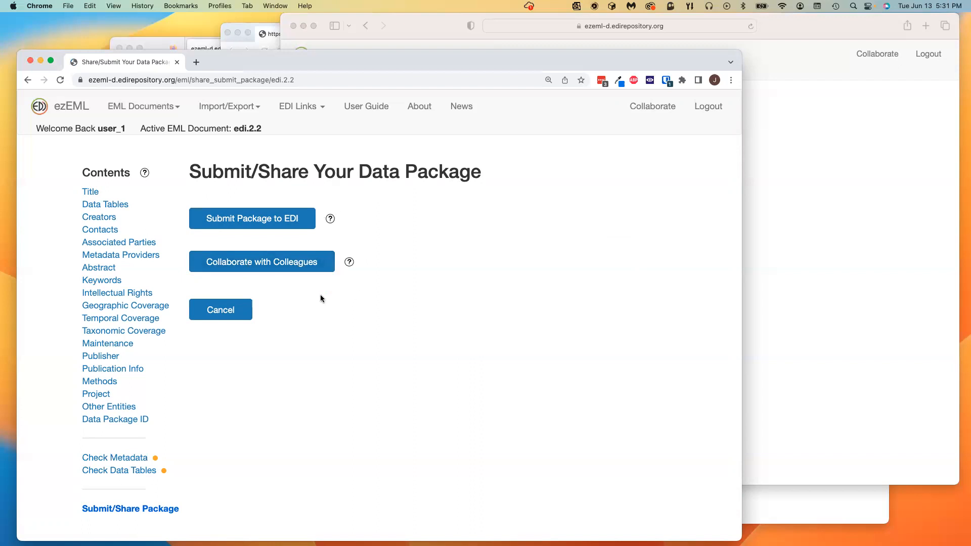
# Step: View and close the EDI submission help, then try Collaborate with Colleagues
pyautogui.click(331, 219)
pyautogui.click(331, 219)
pyautogui.click(300, 262)
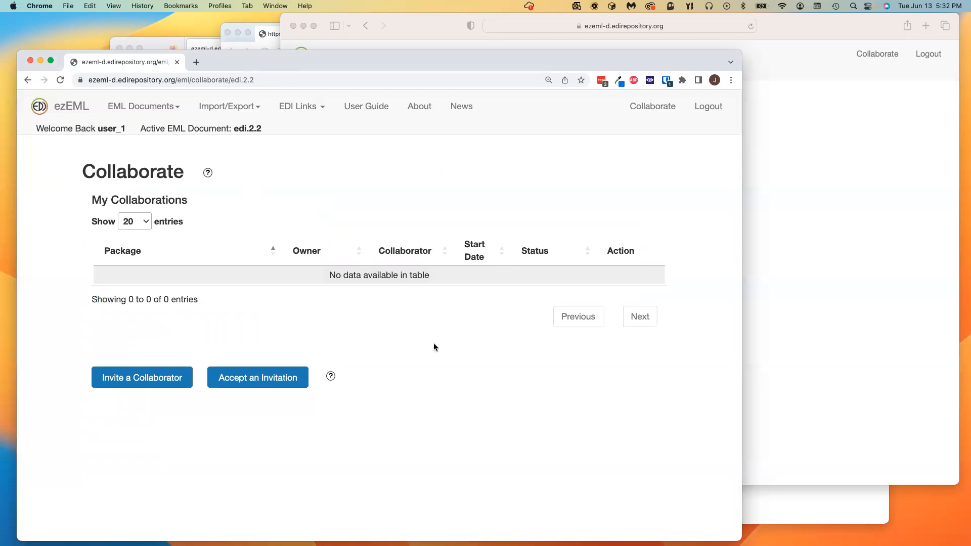
# Step: Return via the Title page and Submit/Share Package to open edi.2.2's empty Collaborate page
pyautogui.click(74, 107)
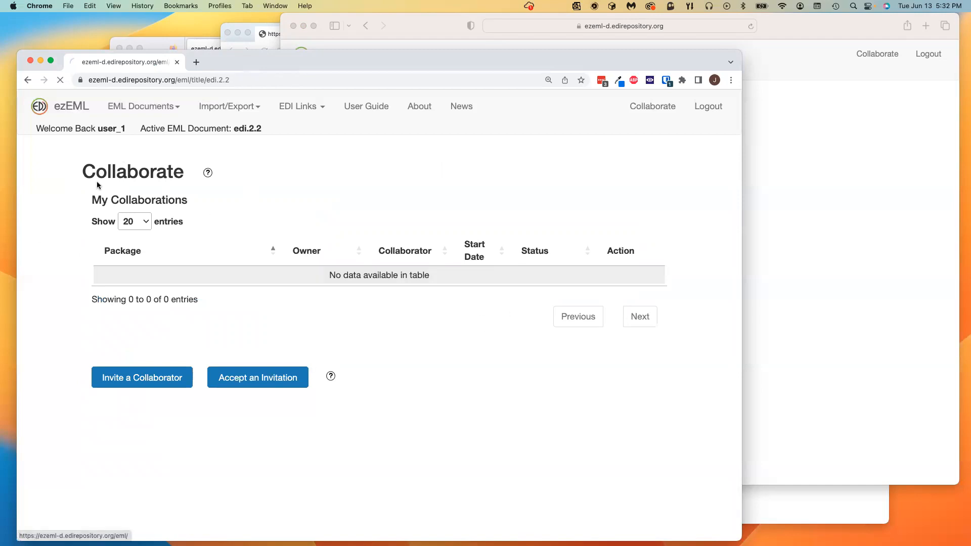
pyautogui.click(668, 106)
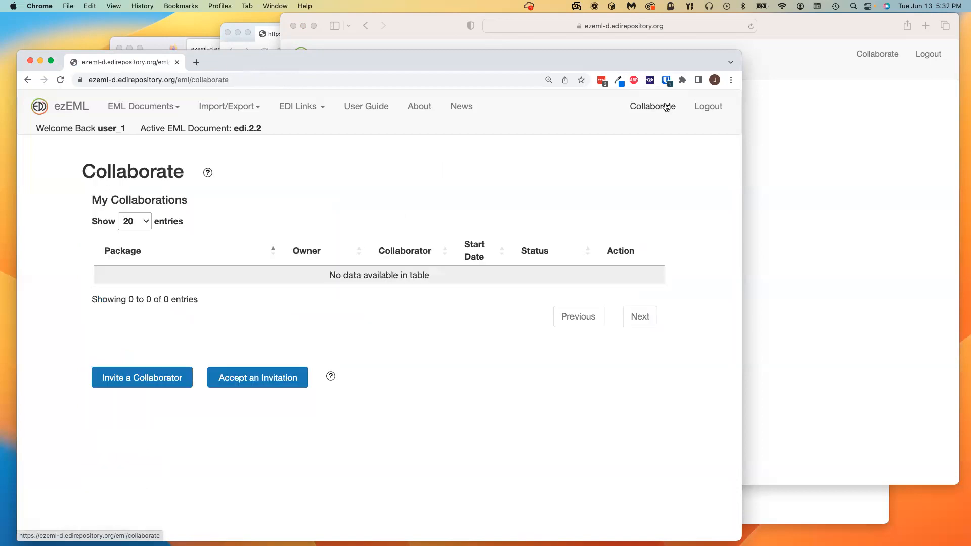
pyautogui.click(55, 111)
pyautogui.click(124, 511)
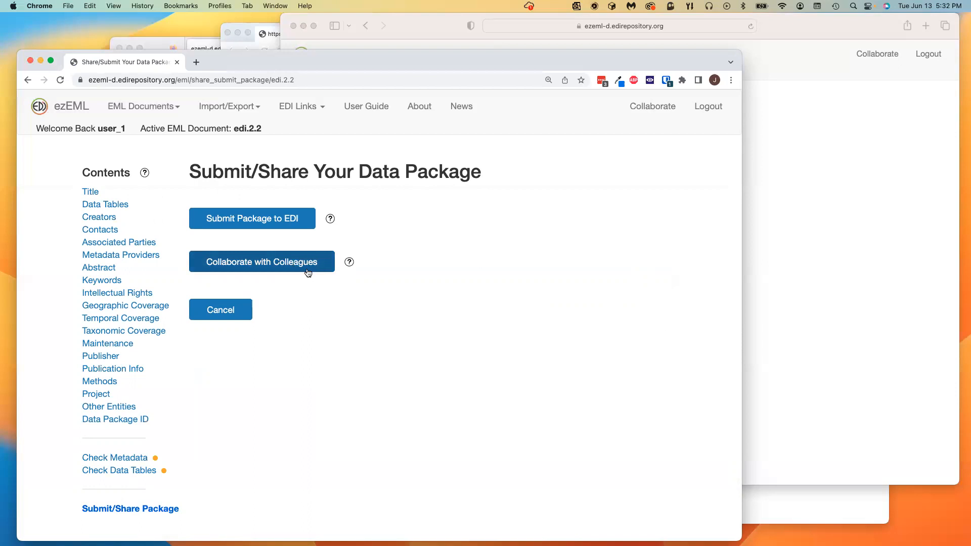
pyautogui.click(300, 266)
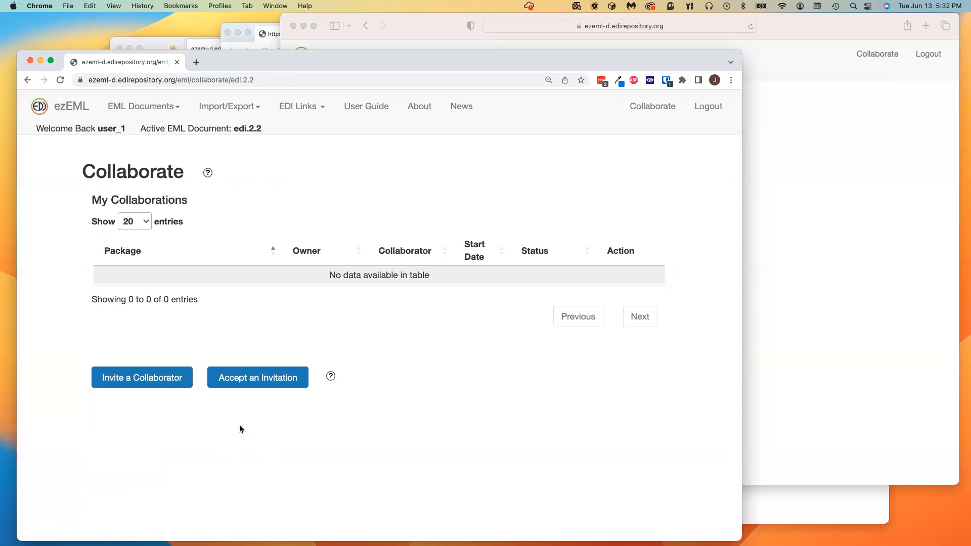
# Step: Open Invite a Collaborator and autofill the sender's name and e-mail address
pyautogui.click(152, 380)
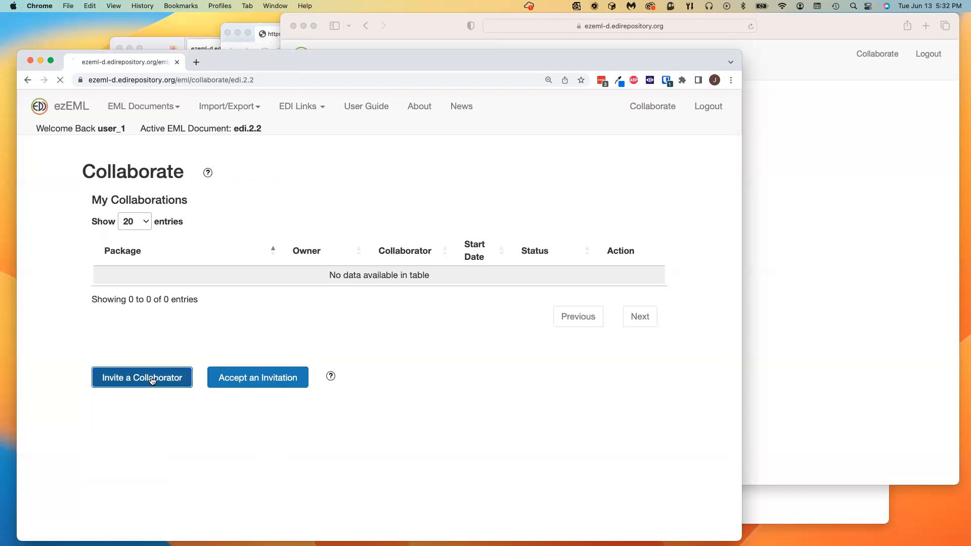
pyautogui.click(309, 339)
pyautogui.click(275, 370)
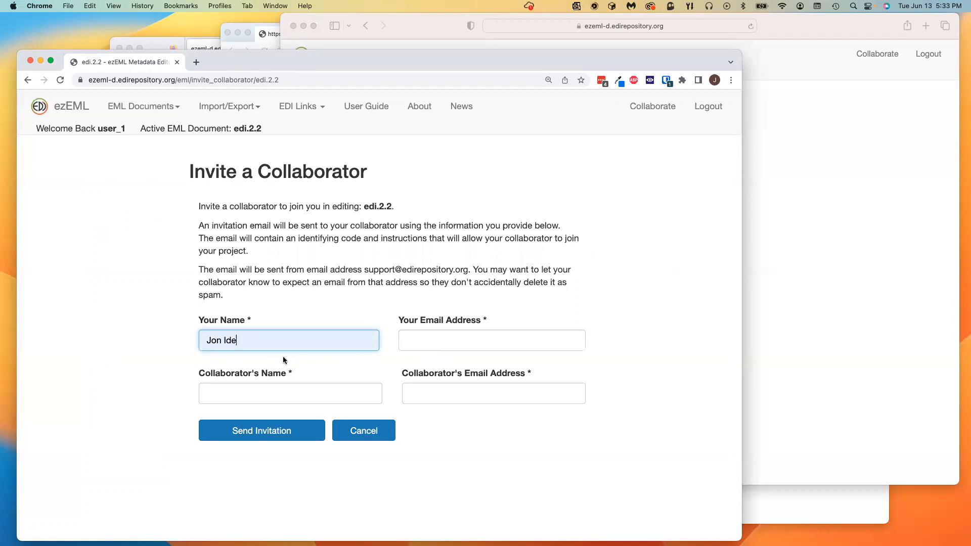
pyautogui.click(501, 339)
pyautogui.click(468, 367)
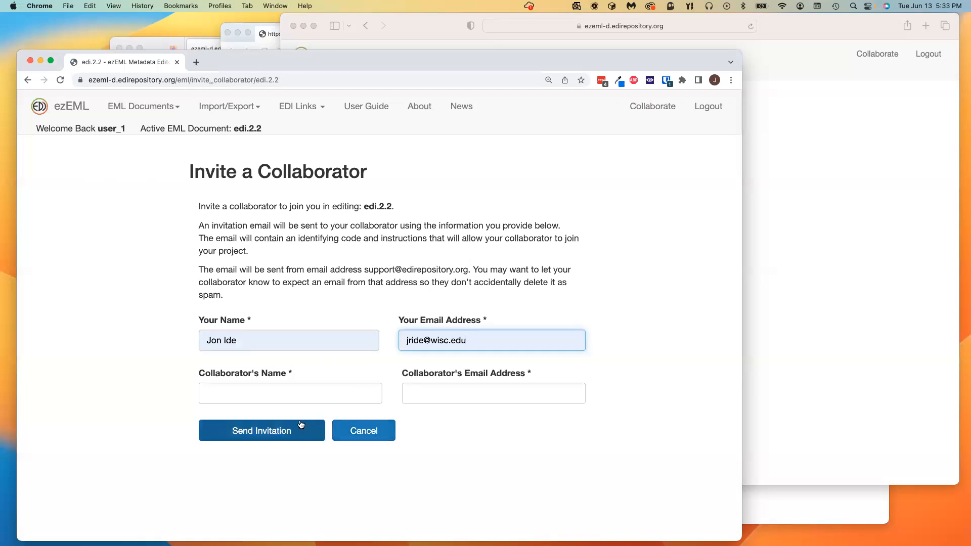
# Step: Autofill the first collaborator's name and e-mail address from the suggestions
pyautogui.click(229, 395)
pyautogui.click(268, 419)
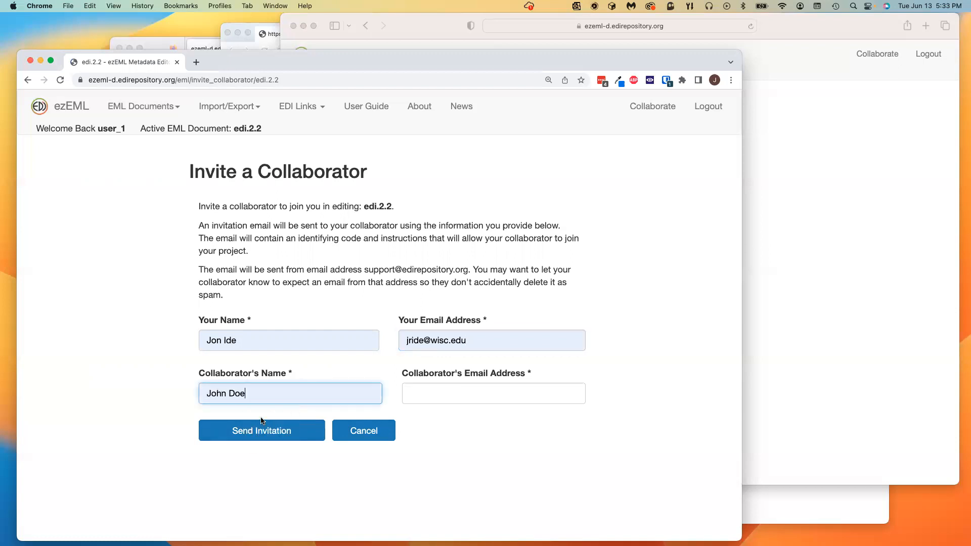
pyautogui.click(428, 391)
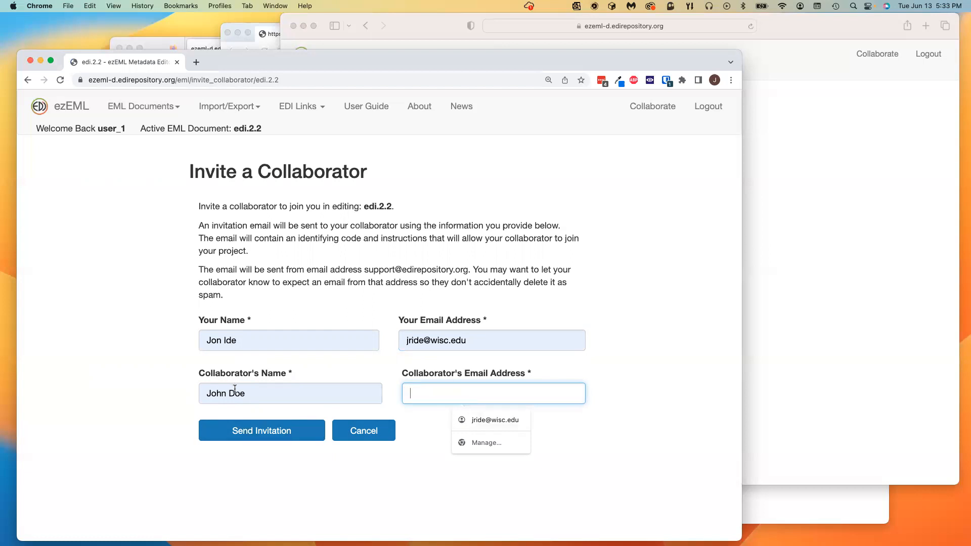
pyautogui.click(491, 421)
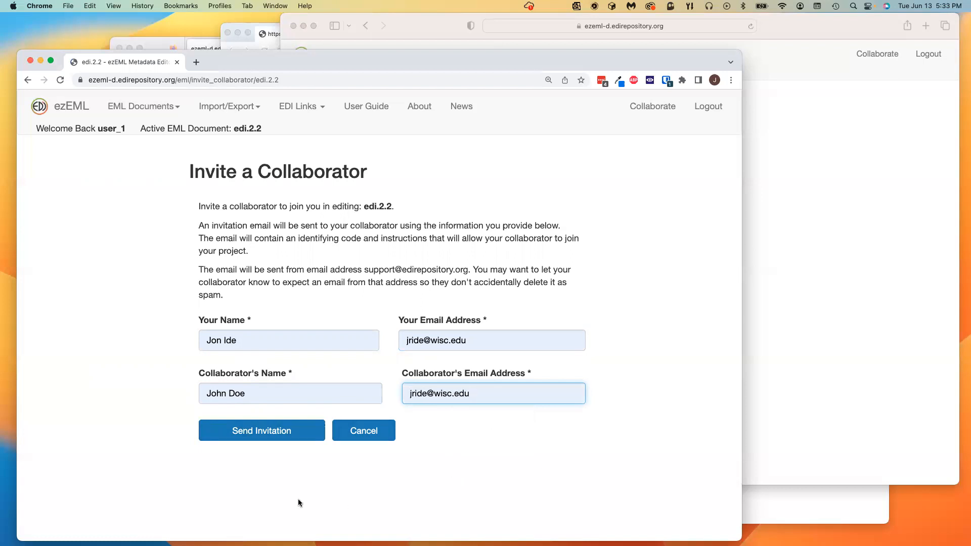
# Step: Send the invitation and review the pending invitation dated 2023-06-13 on the Collaborate page
pyautogui.click(272, 434)
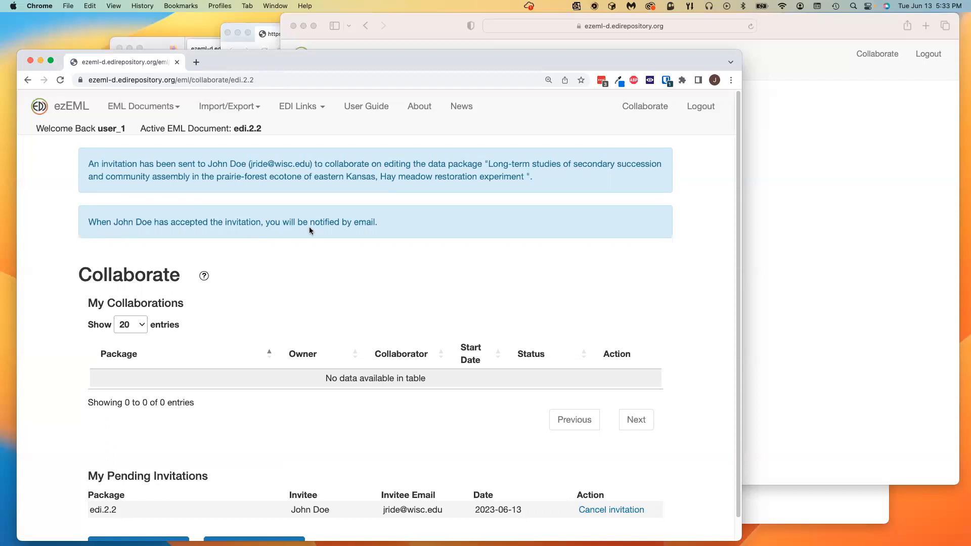
pyautogui.scroll(-1, 325, 268)
pyautogui.scroll(-1, 326, 275)
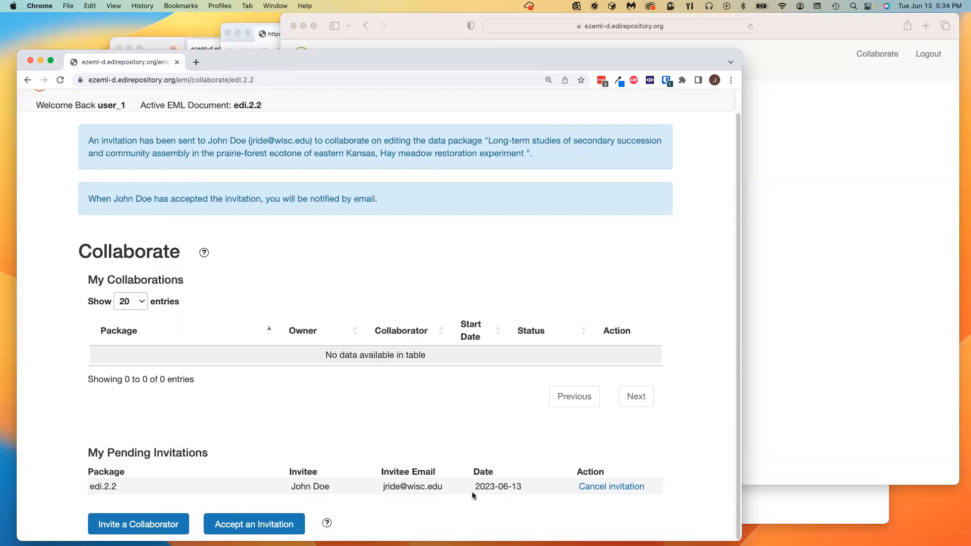
pyautogui.scroll(1, 339, 423)
pyautogui.scroll(-1, 336, 427)
pyautogui.click(163, 526)
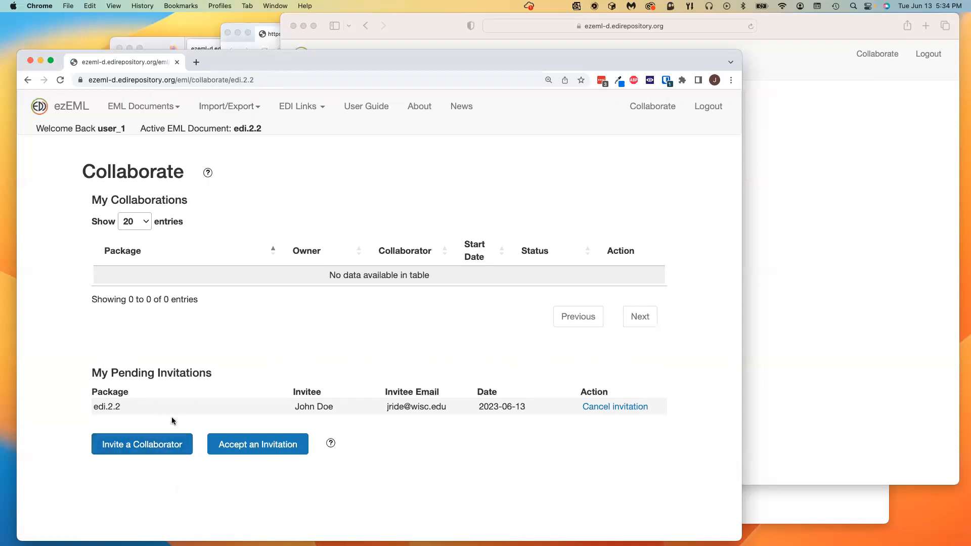
# Step: Open a new invitation form and autofill your own name and e-mail address
pyautogui.click(173, 444)
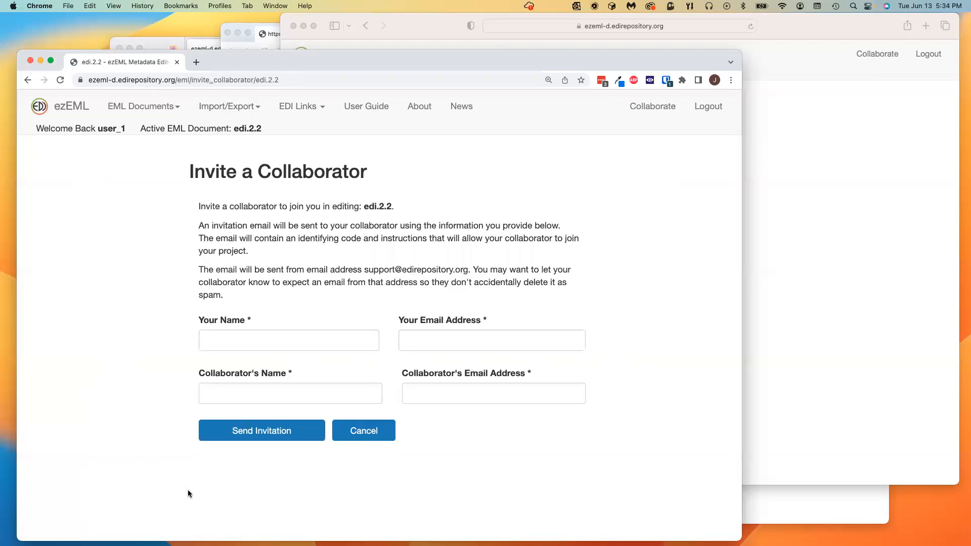
pyautogui.click(242, 341)
pyautogui.click(280, 369)
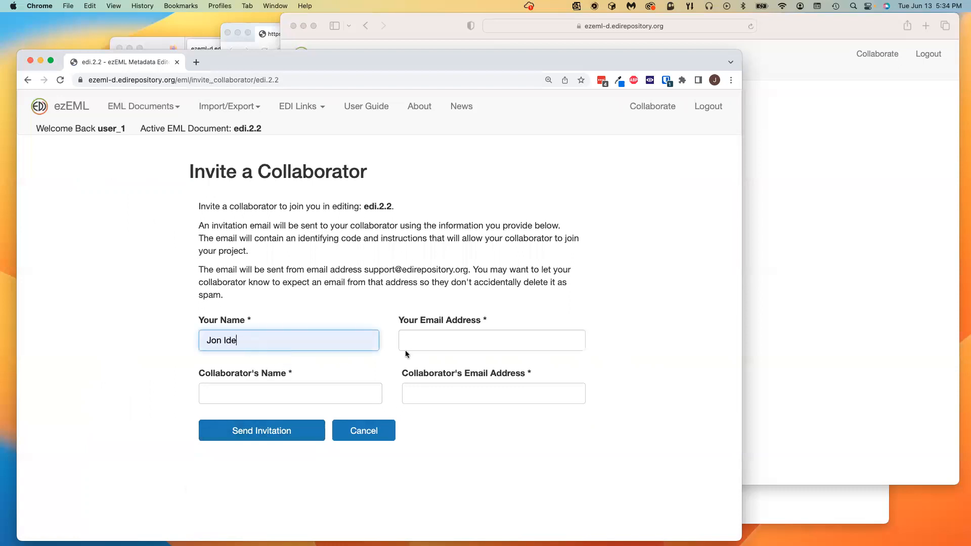
pyautogui.click(433, 339)
pyautogui.click(498, 367)
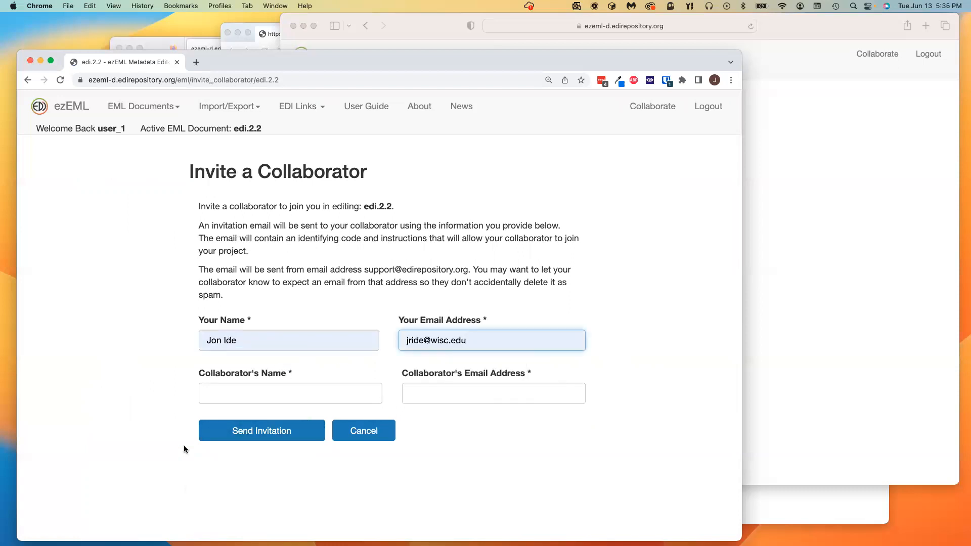
# Step: Autofill the second collaborator's name and e-mail, then send the invitation
pyautogui.click(227, 398)
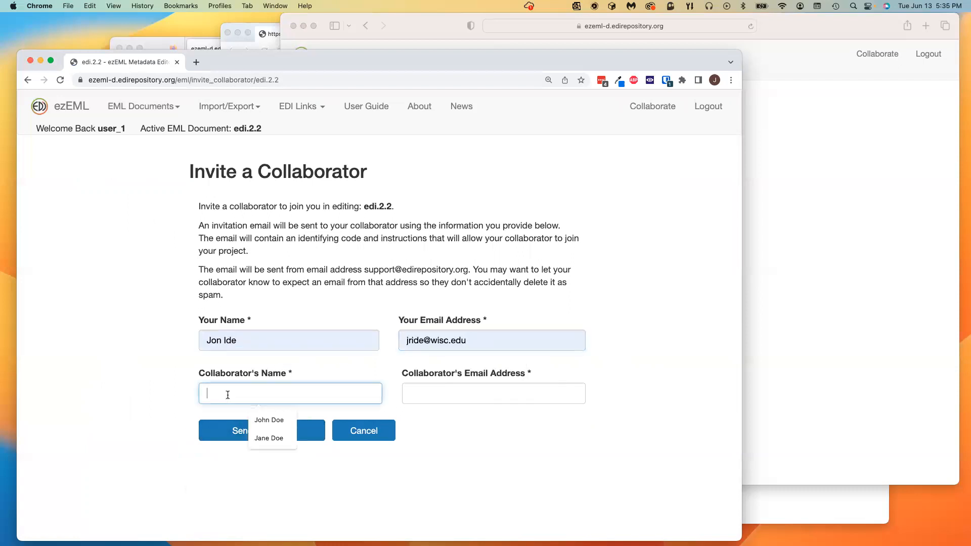
pyautogui.click(271, 439)
pyautogui.click(444, 402)
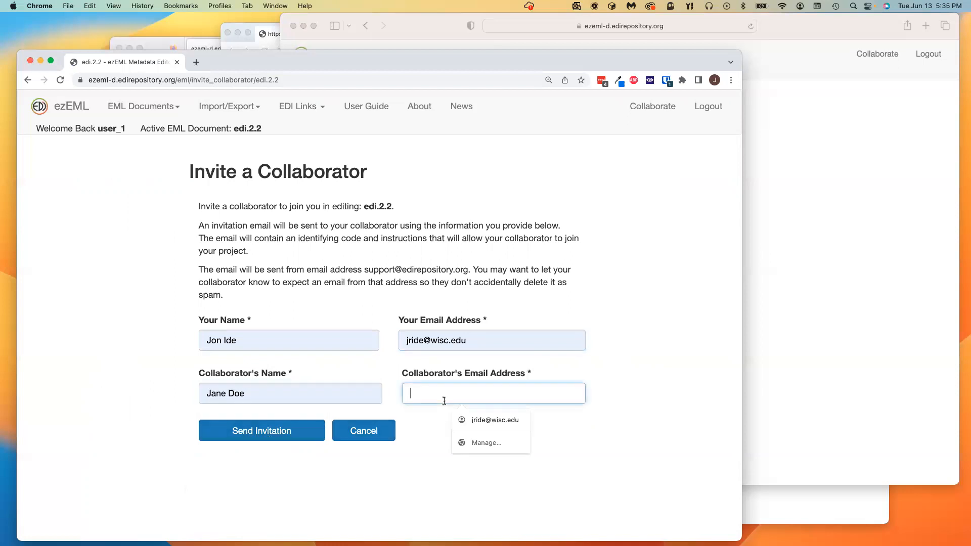
pyautogui.click(496, 420)
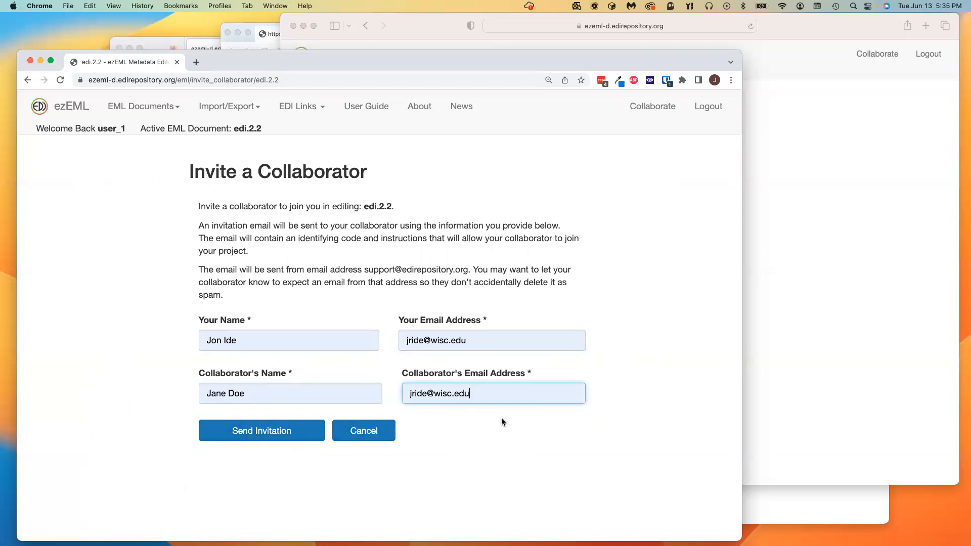
pyautogui.click(270, 437)
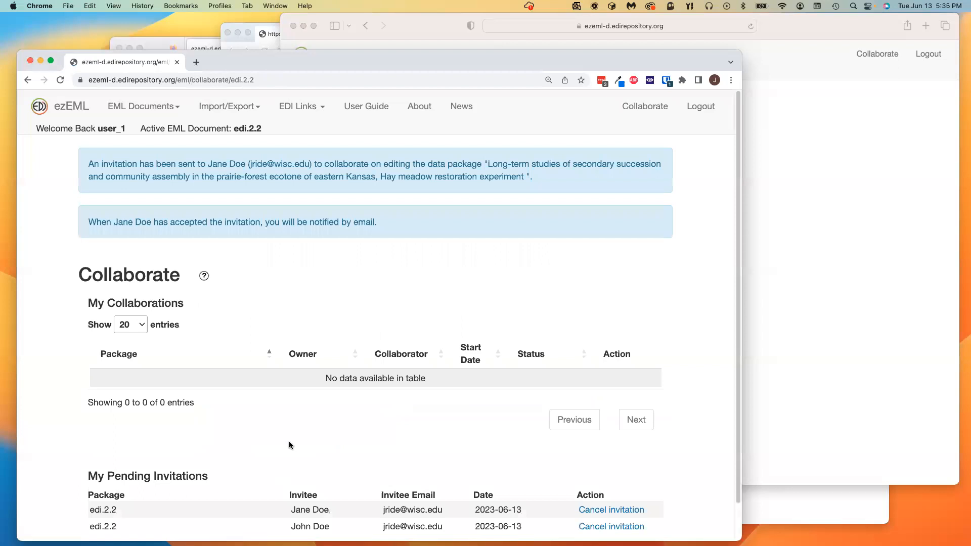
pyautogui.scroll(-2, 287, 418)
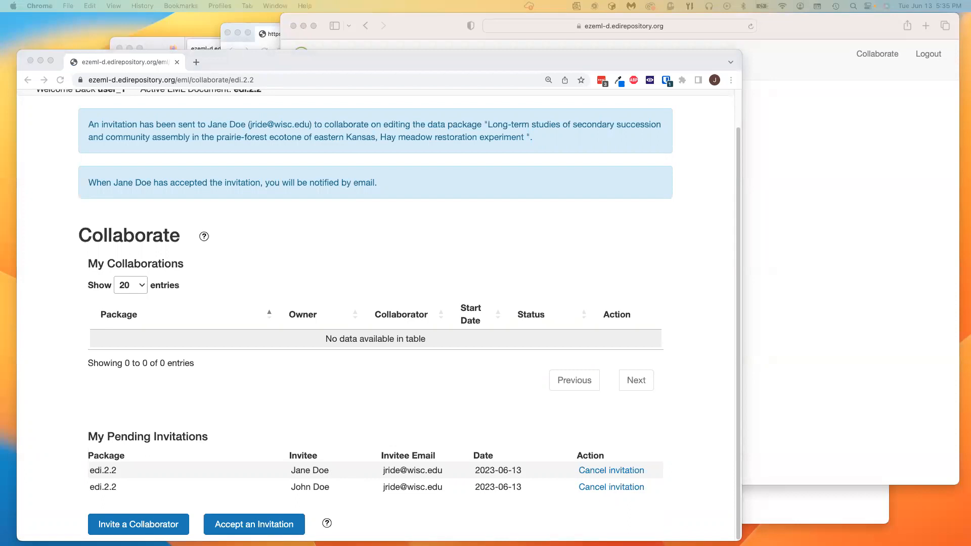
pyautogui.moveTo(314, 545); pyautogui.dragTo(305, 87)
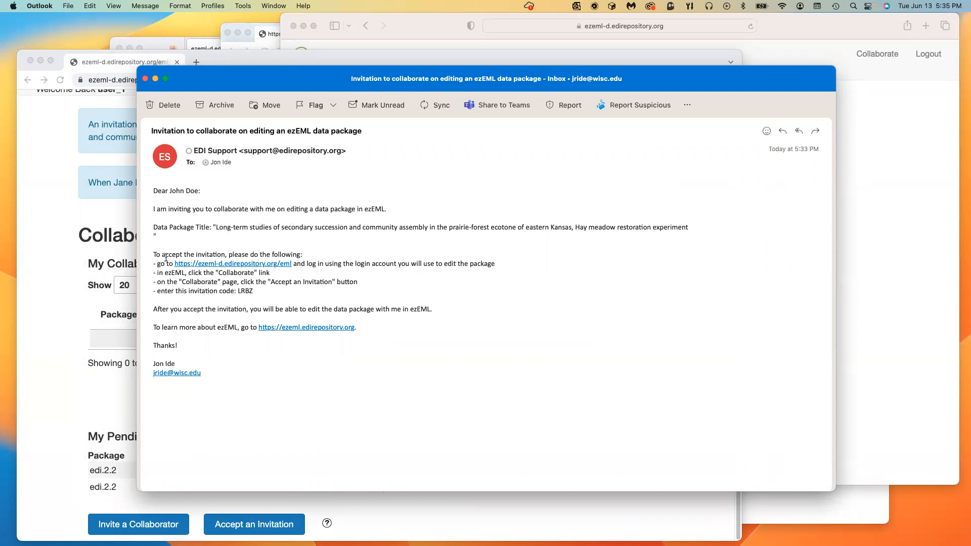
pyautogui.moveTo(153, 254); pyautogui.dragTo(145, 297)
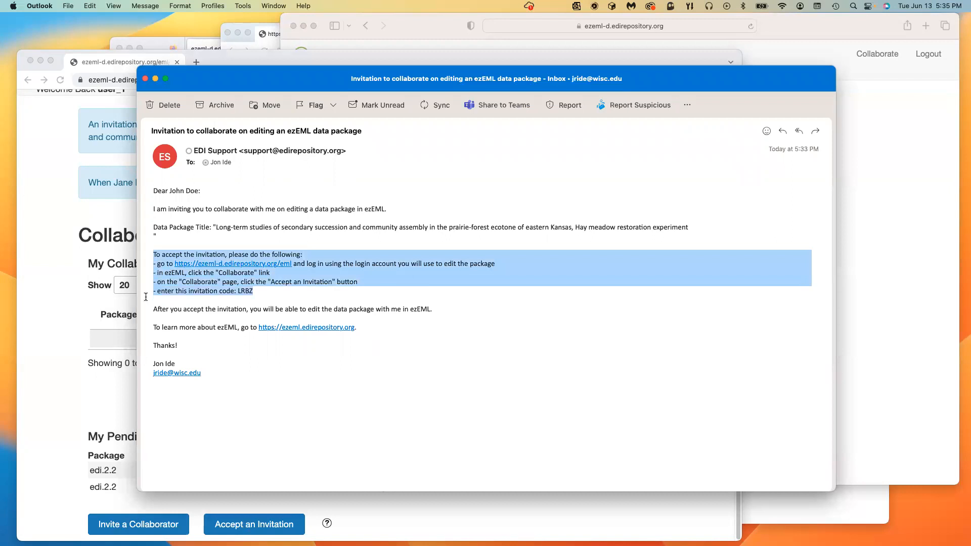
pyautogui.click(272, 299)
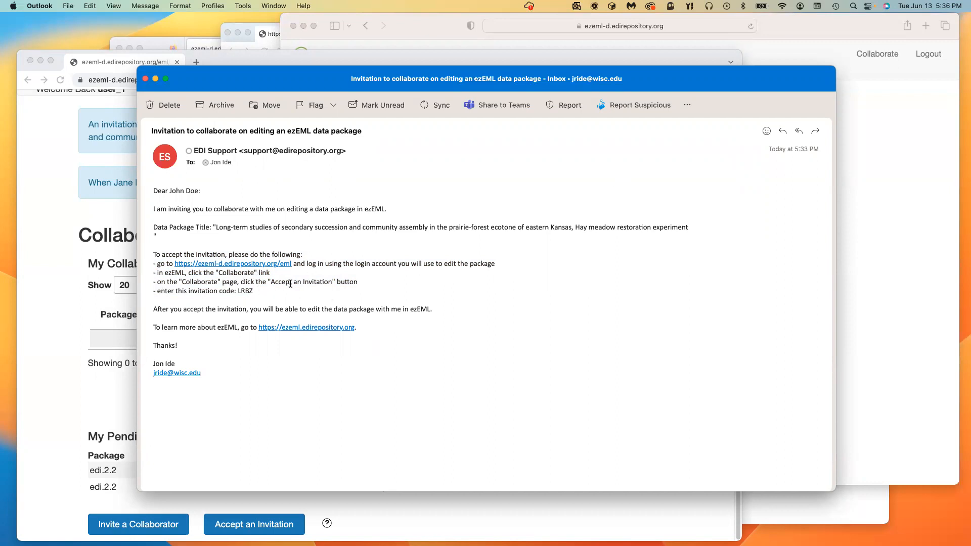
pyautogui.doubleClick(240, 290)
pyautogui.press('super+c')
pyautogui.click(146, 78)
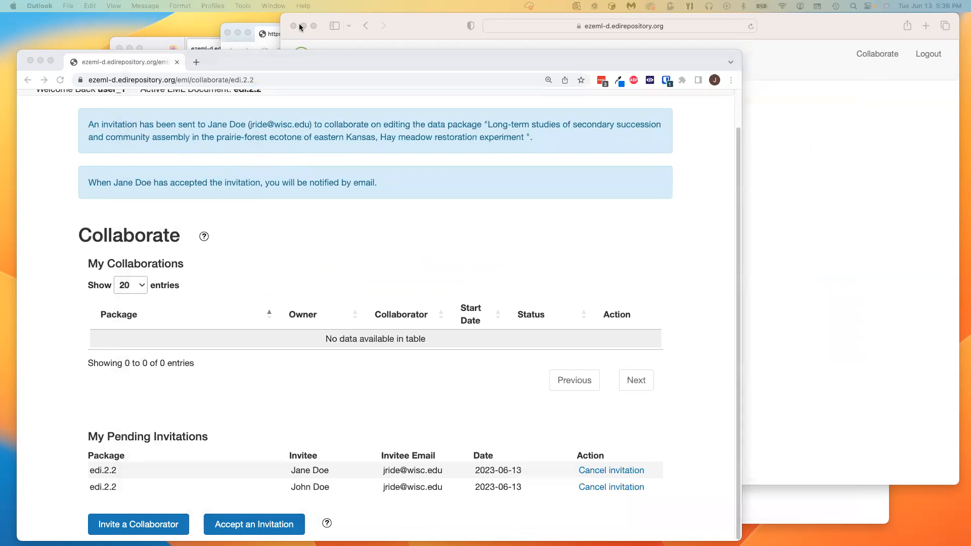
# Step: In user_2's Firefox session, paste the invitation code on Accept an Invitation and accept it
pyautogui.click(165, 44)
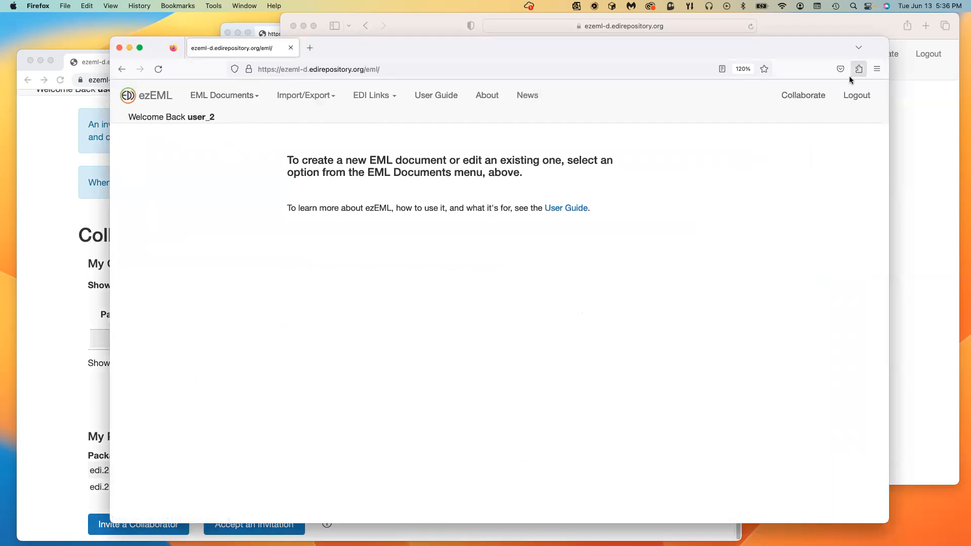
pyautogui.click(810, 97)
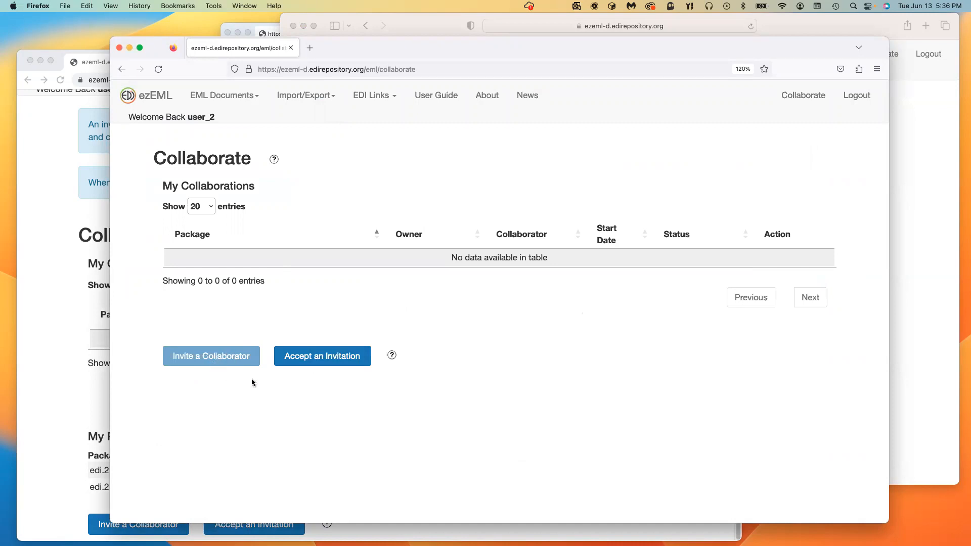
pyautogui.click(353, 361)
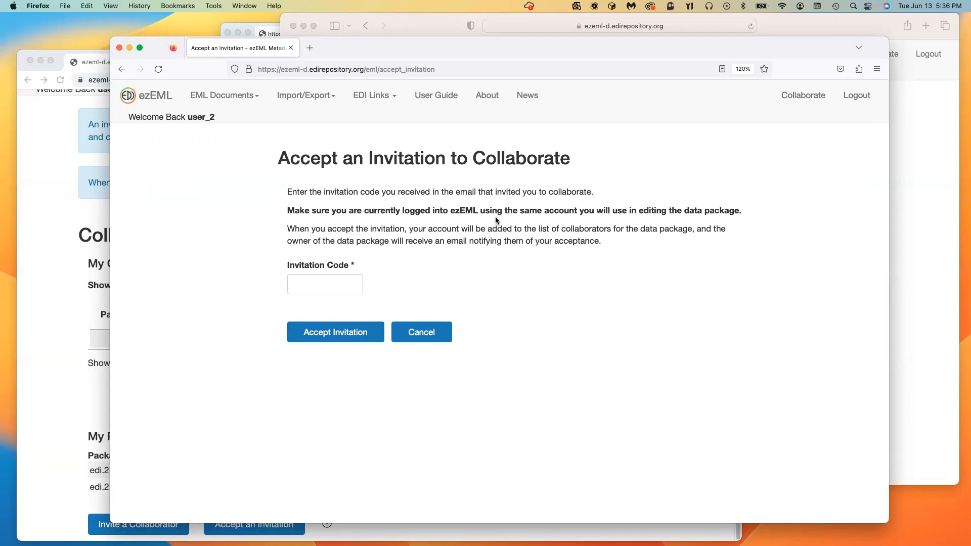
pyautogui.click(340, 284)
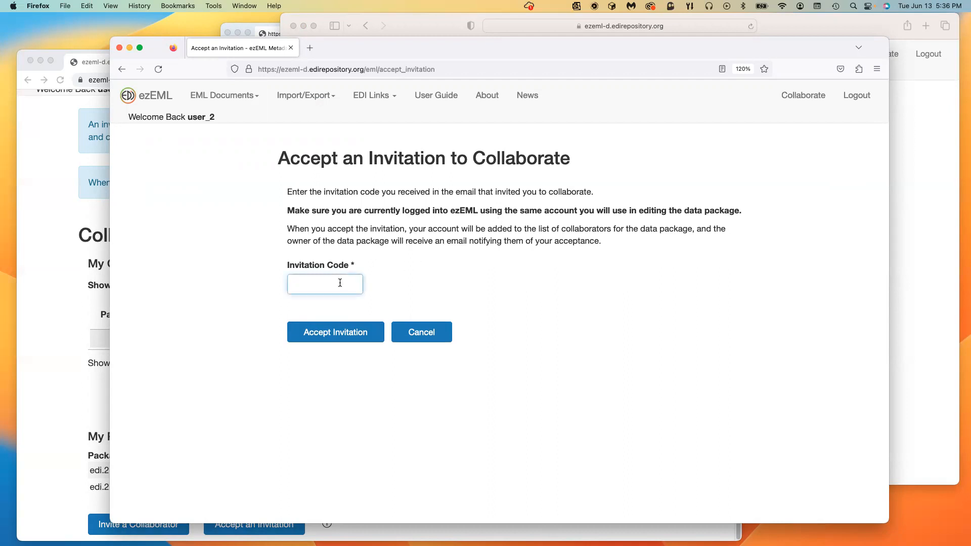
pyautogui.press('super+v')
pyautogui.click(341, 340)
pyautogui.click(340, 339)
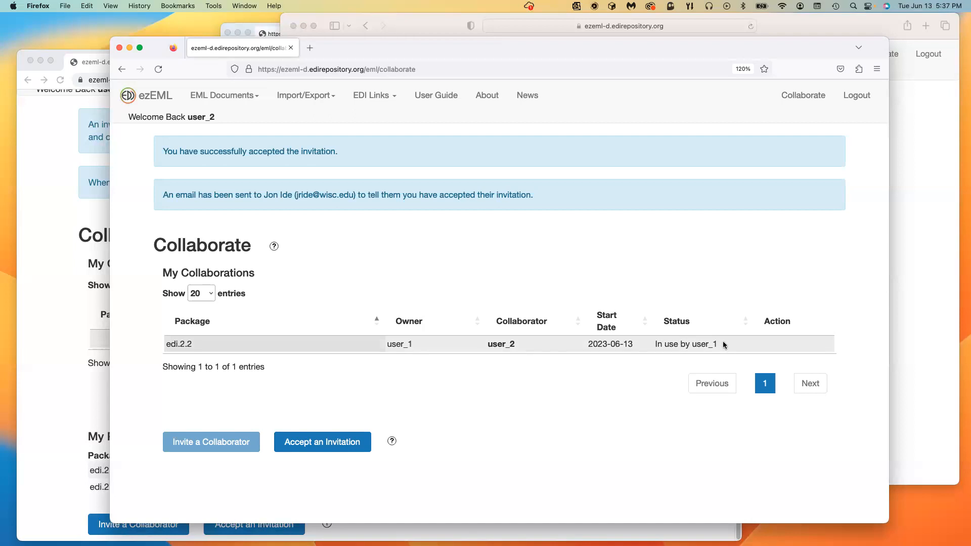
pyautogui.scroll(1, 75, 409)
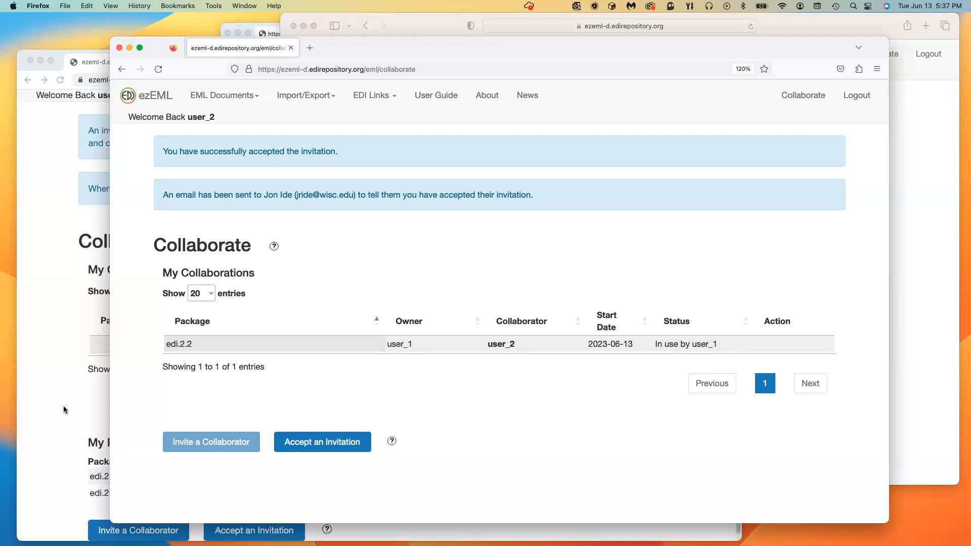
# Step: Reload user_1's Collaborate page in Chrome to show edi.2.2 shared with user_2
pyautogui.click(63, 405)
pyautogui.scroll(1, 552, 231)
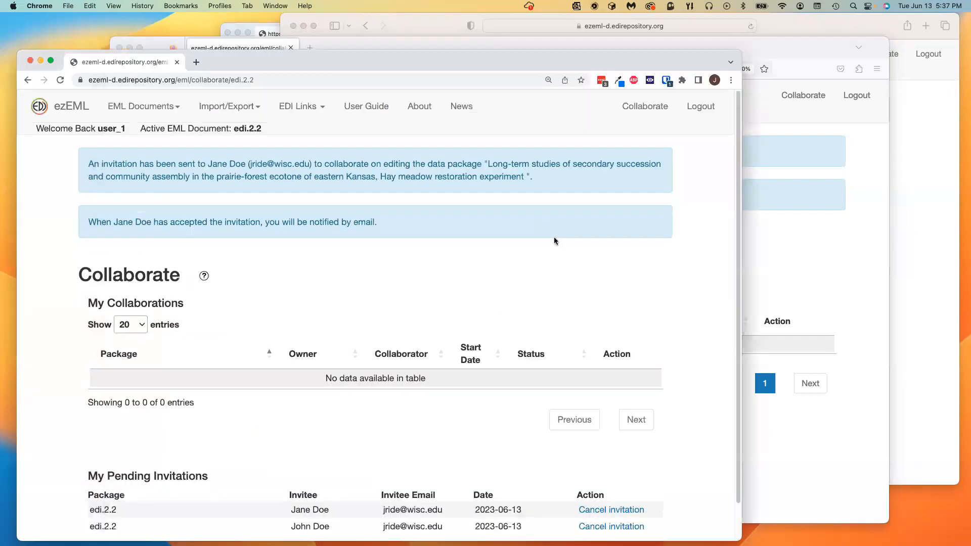
pyautogui.click(644, 107)
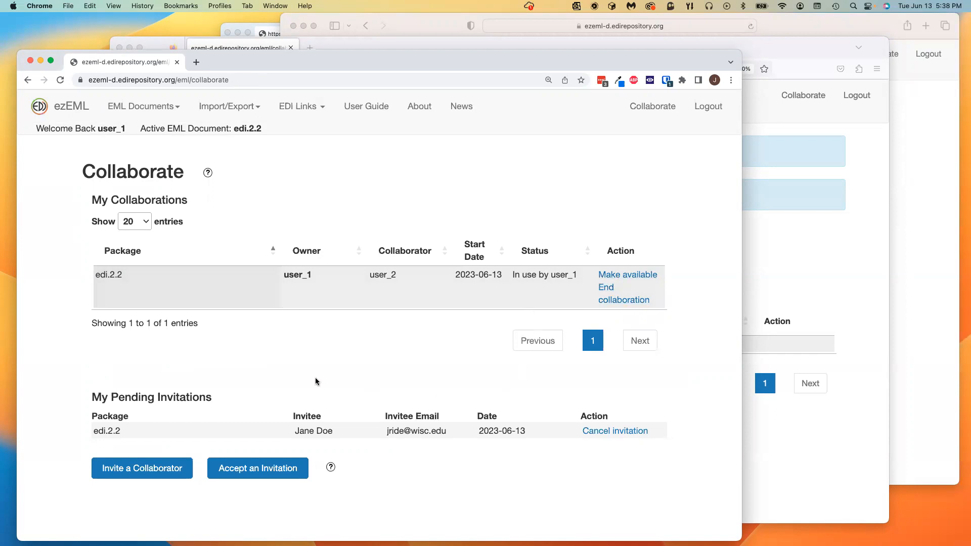
# Step: Open user_3's Collaborate page in Opera and drag the Outlook invitation e-mail into view
pyautogui.click(235, 22)
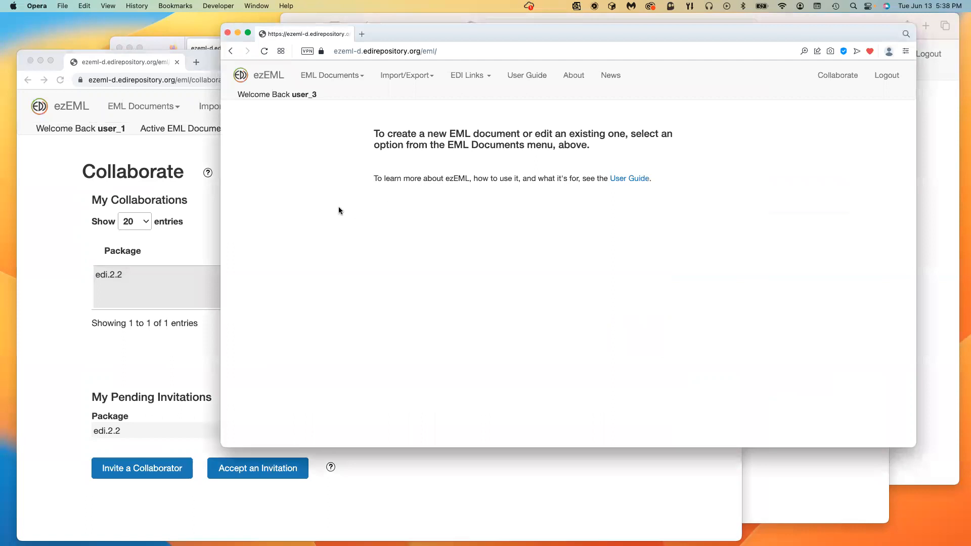
pyautogui.click(831, 81)
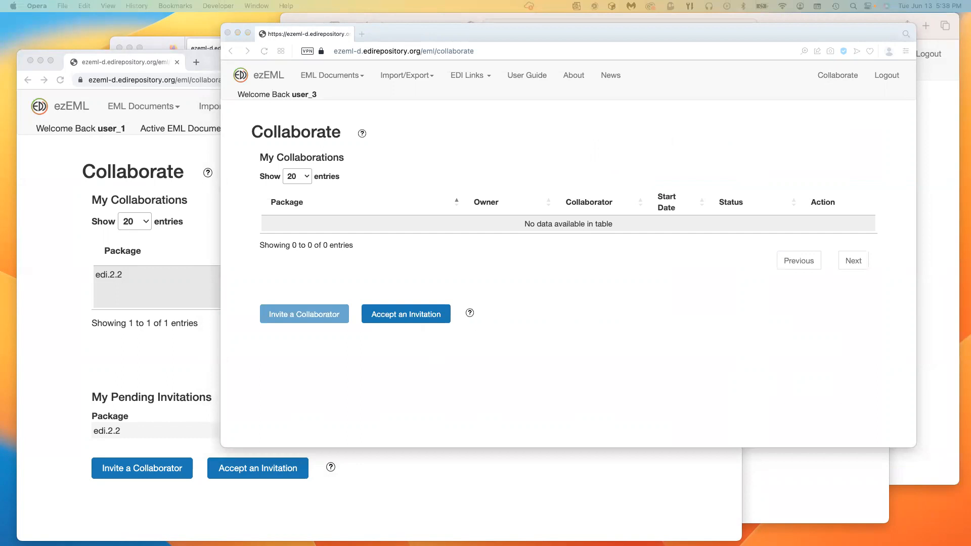
pyautogui.moveTo(299, 545); pyautogui.dragTo(279, 63)
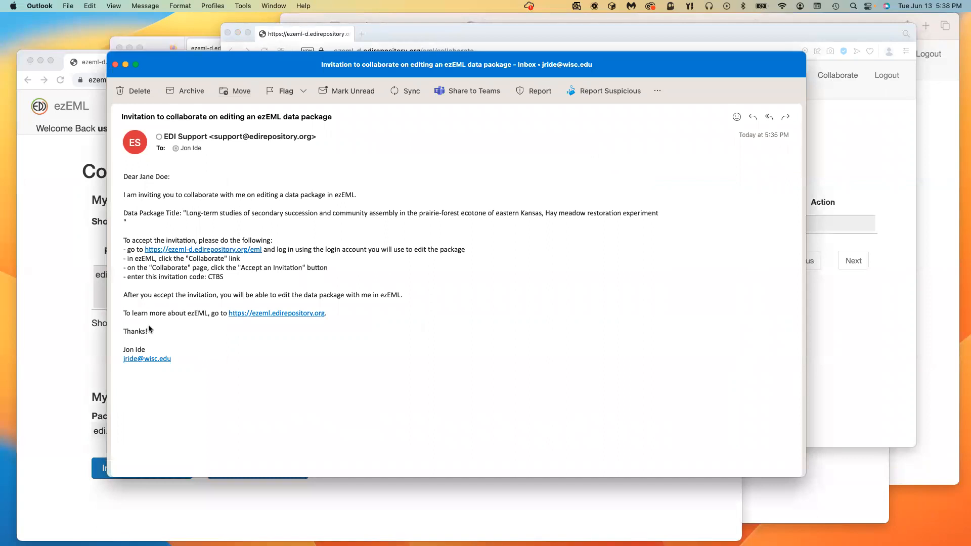
# Step: Copy the invitation code from the Outlook email, close the message, and return to user_3's ezEML
pyautogui.doubleClick(213, 276)
pyautogui.press('super+c')
pyautogui.click(115, 64)
pyautogui.click(400, 356)
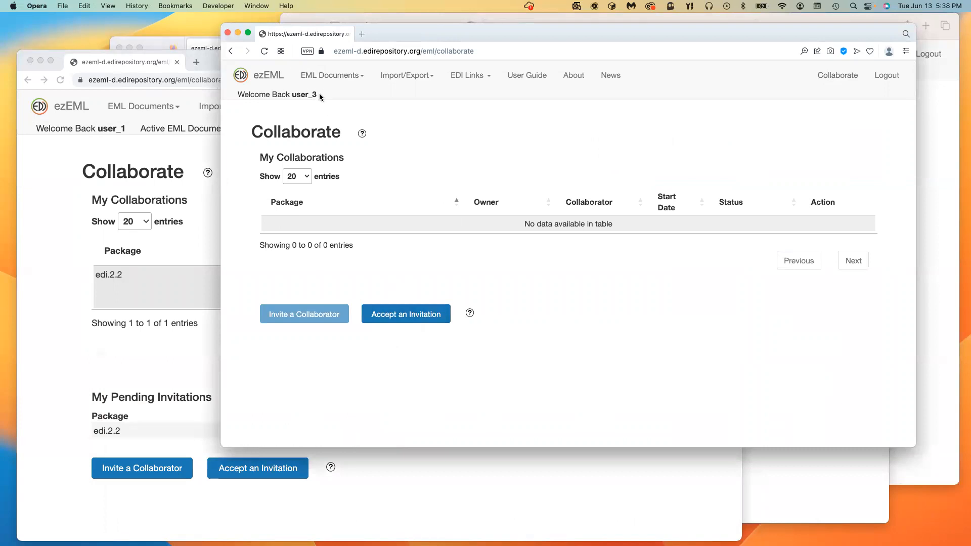
# Step: Accept the edi.2.2 invitation as user_3 by pasting the invitation code, then refresh Collaborate
pyautogui.click(411, 316)
pyautogui.click(409, 248)
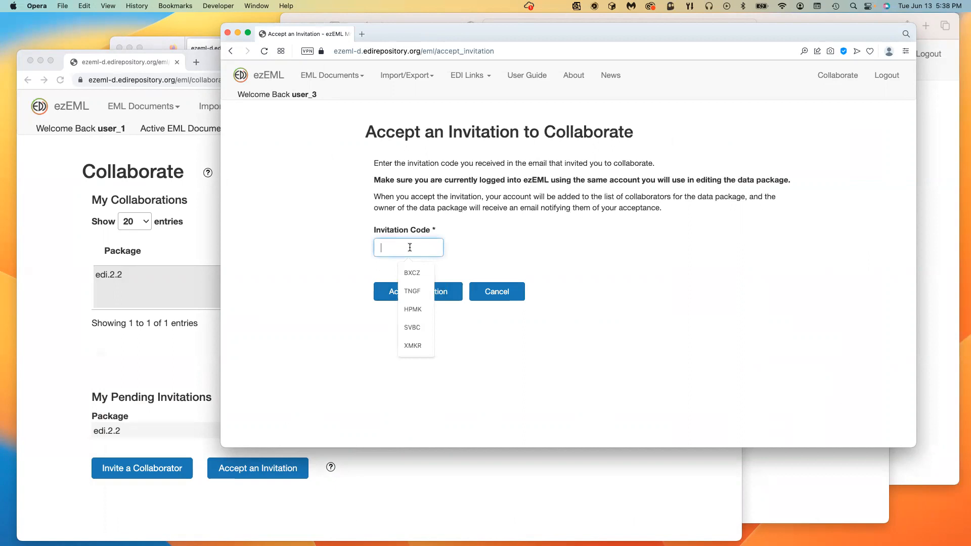
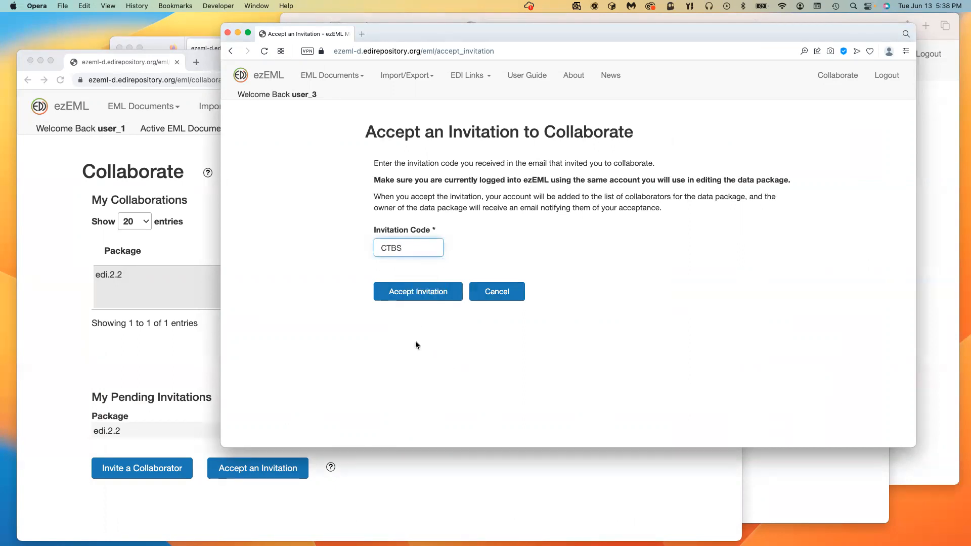
pyautogui.click(424, 292)
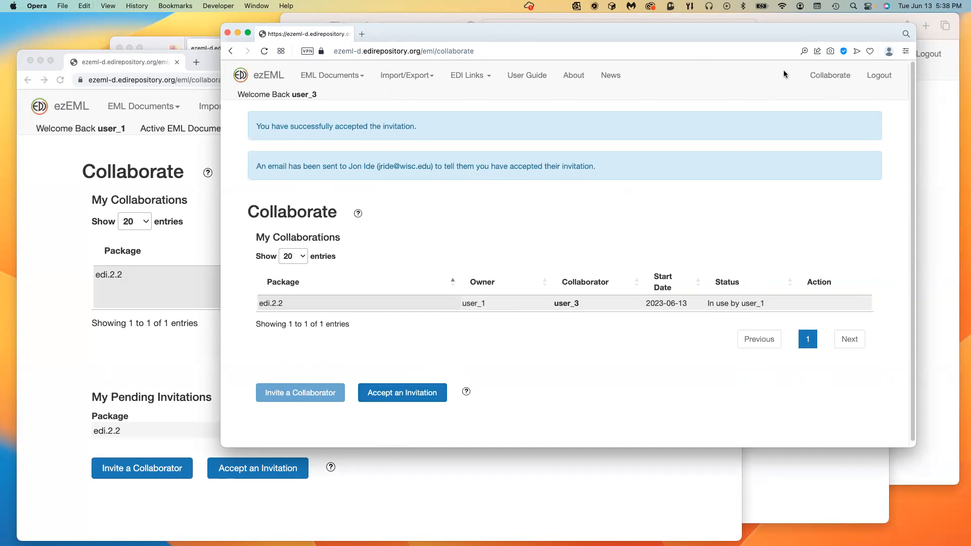
pyautogui.click(830, 76)
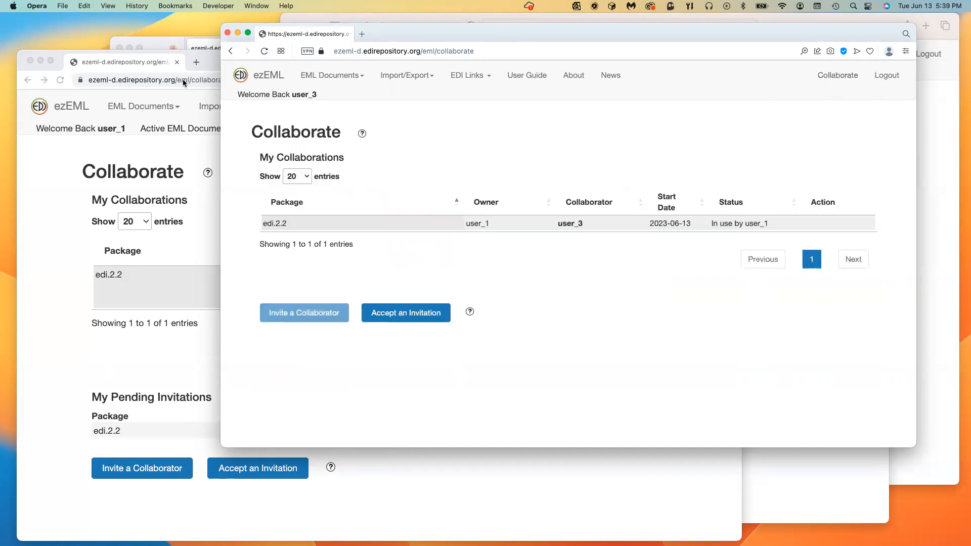
# Step: Refresh user_2's and user_1's Collaborate pages so edi.2.2 lists user_2 and user_3
pyautogui.click(154, 38)
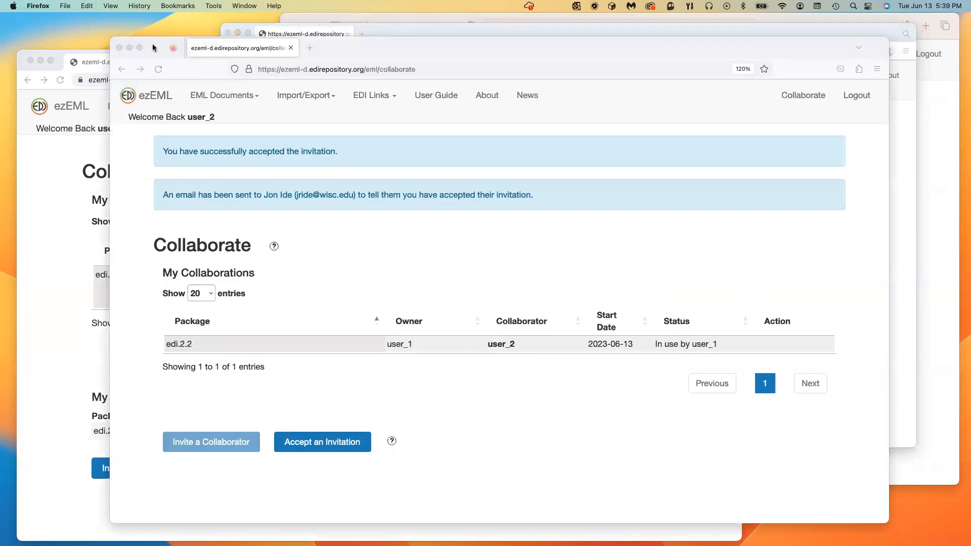
pyautogui.click(813, 96)
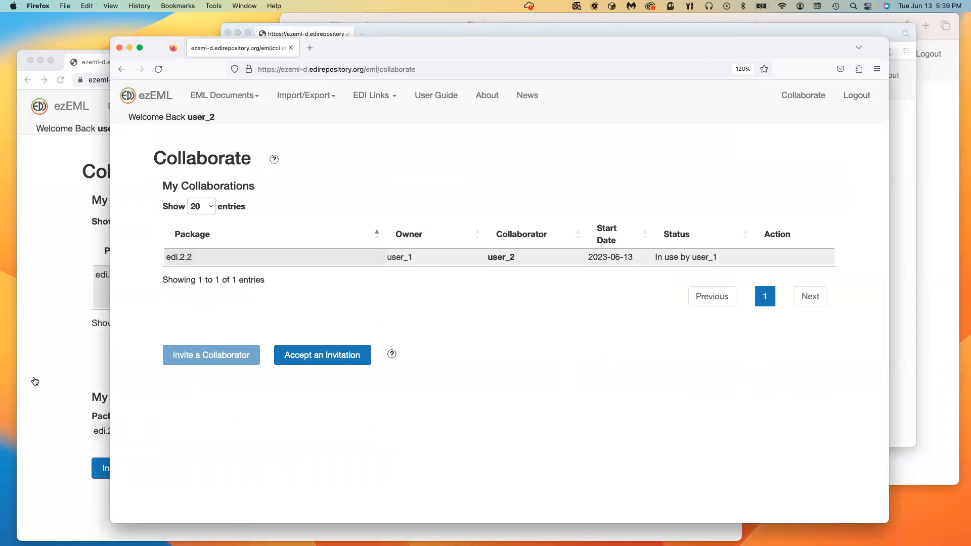
pyautogui.click(35, 381)
pyautogui.click(645, 107)
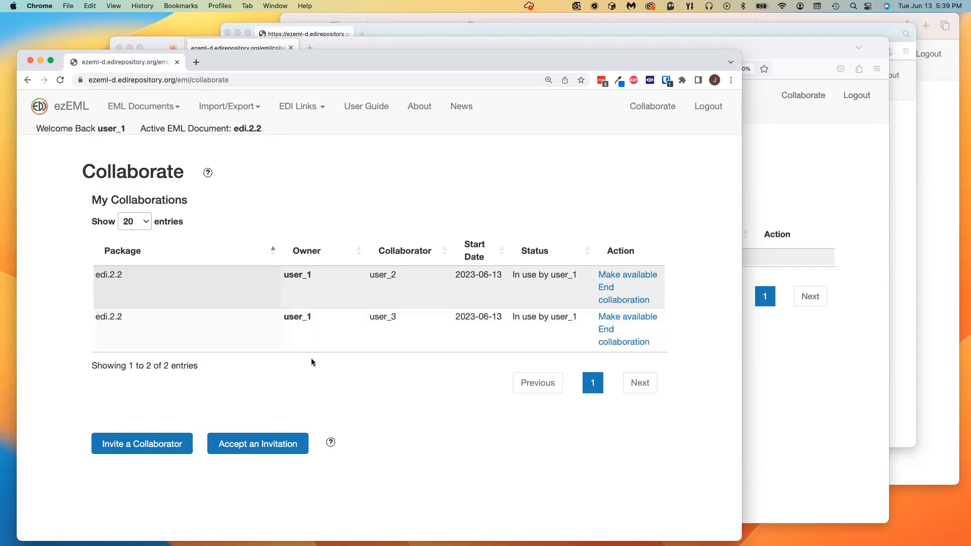
pyautogui.click(154, 42)
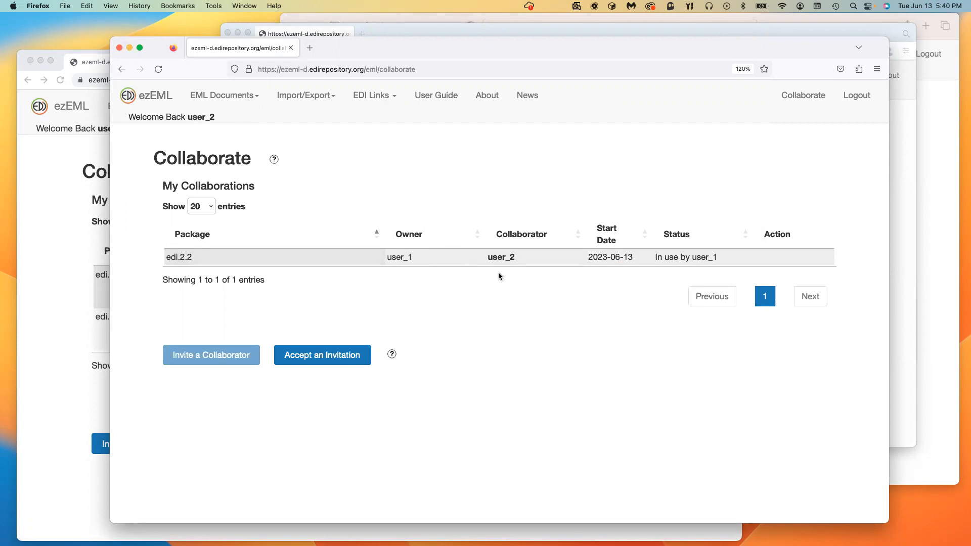
pyautogui.click(56, 392)
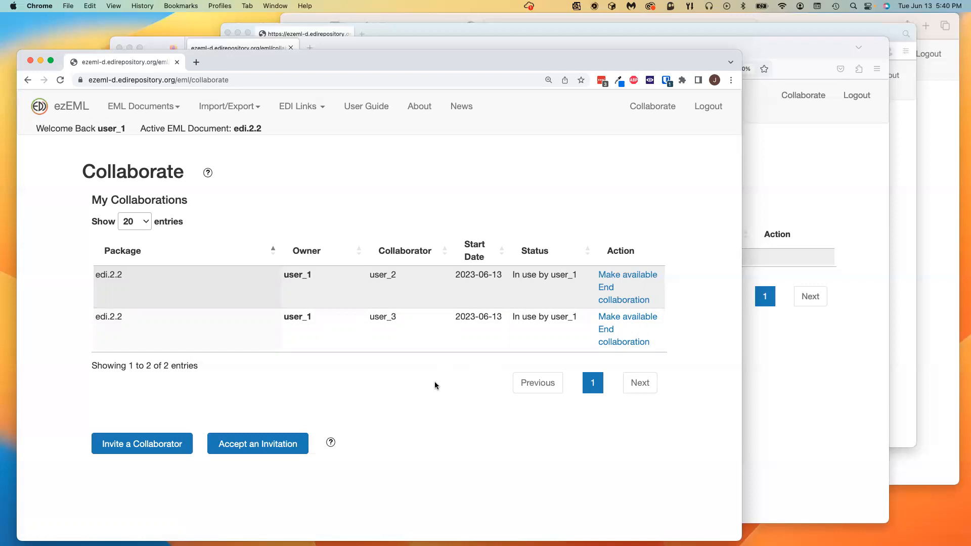
# Step: Add the line 'Text added by user_1' to edi.2.2's title, save, and return to Collaborate
pyautogui.click(73, 107)
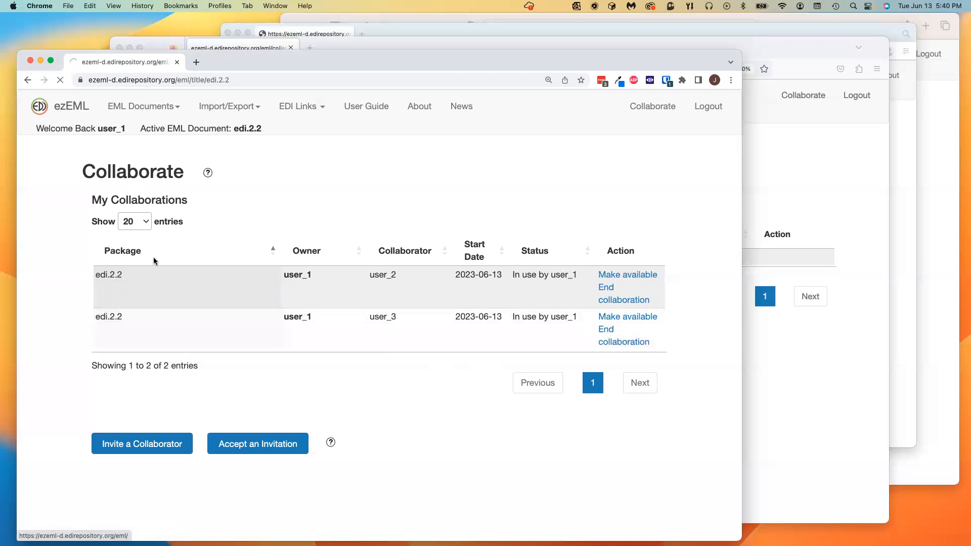
pyautogui.write('Text added by user_1')
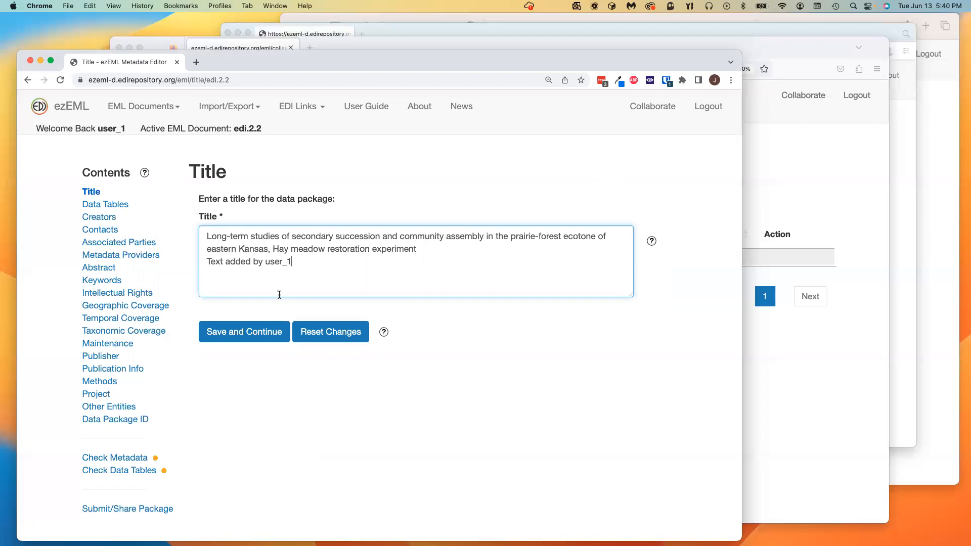
pyautogui.click(251, 338)
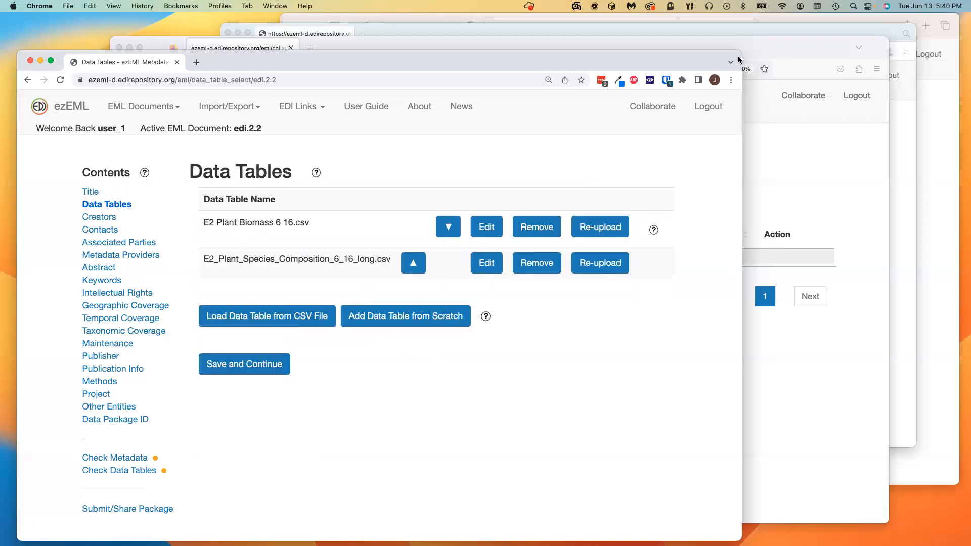
pyautogui.click(655, 106)
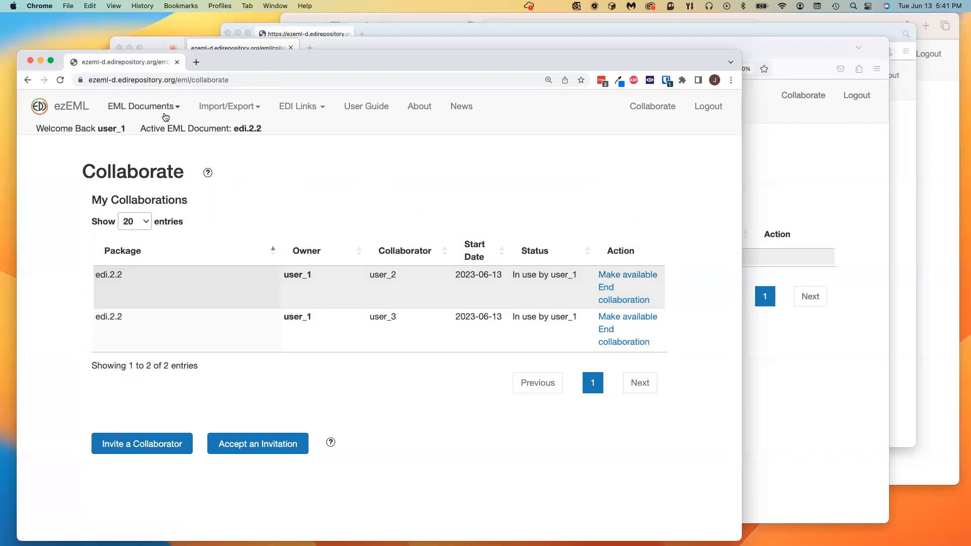
# Step: Open edi.3.9 via EML Documents > Open as user_1's active document
pyautogui.click(170, 106)
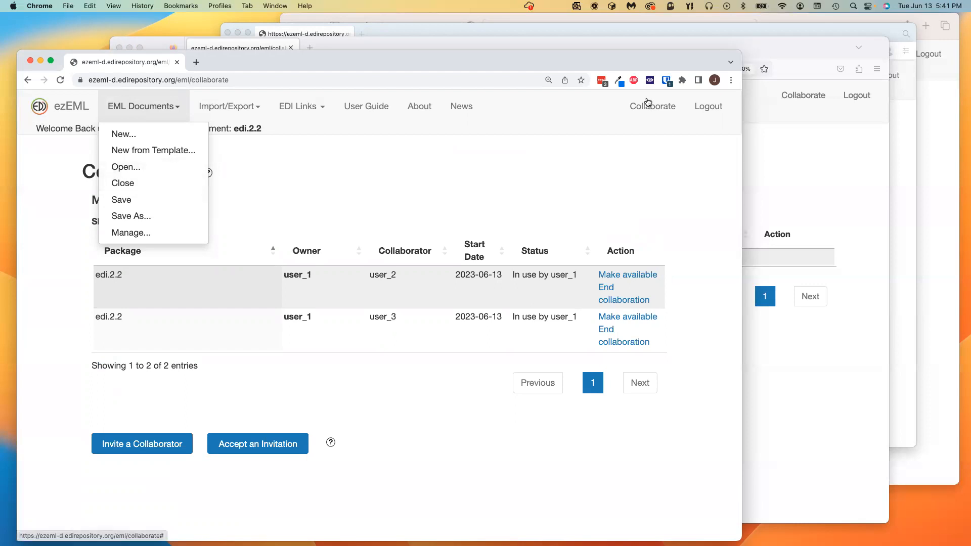
pyautogui.click(371, 178)
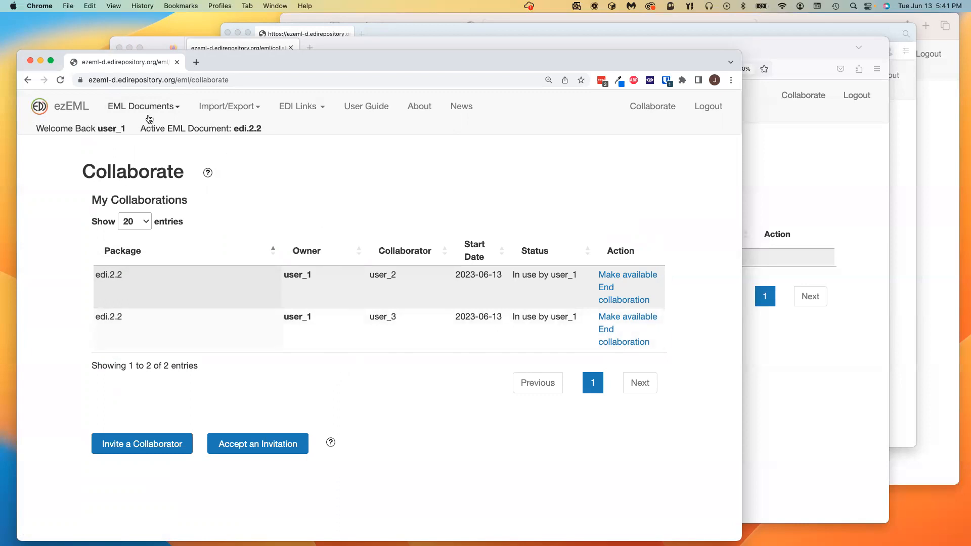
pyautogui.click(151, 107)
pyautogui.click(142, 167)
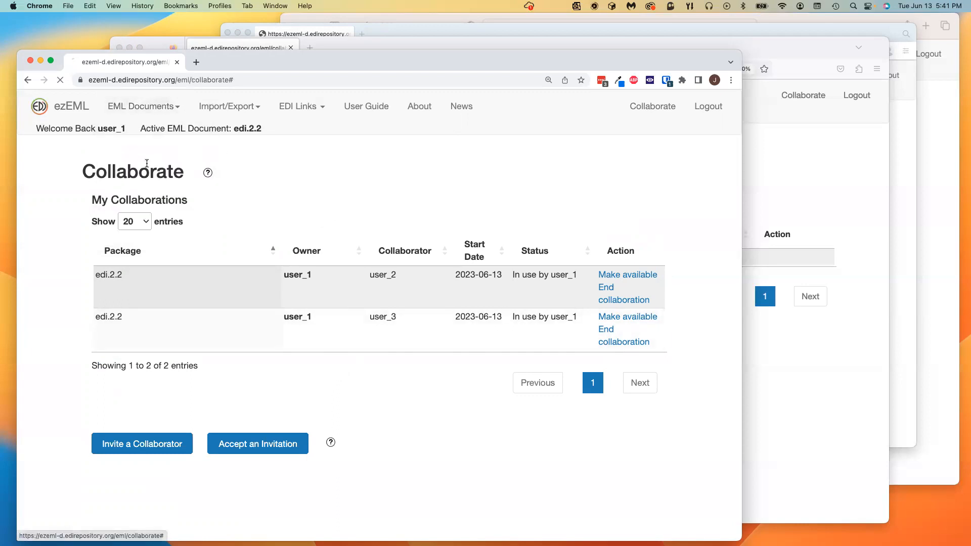
pyautogui.click(376, 247)
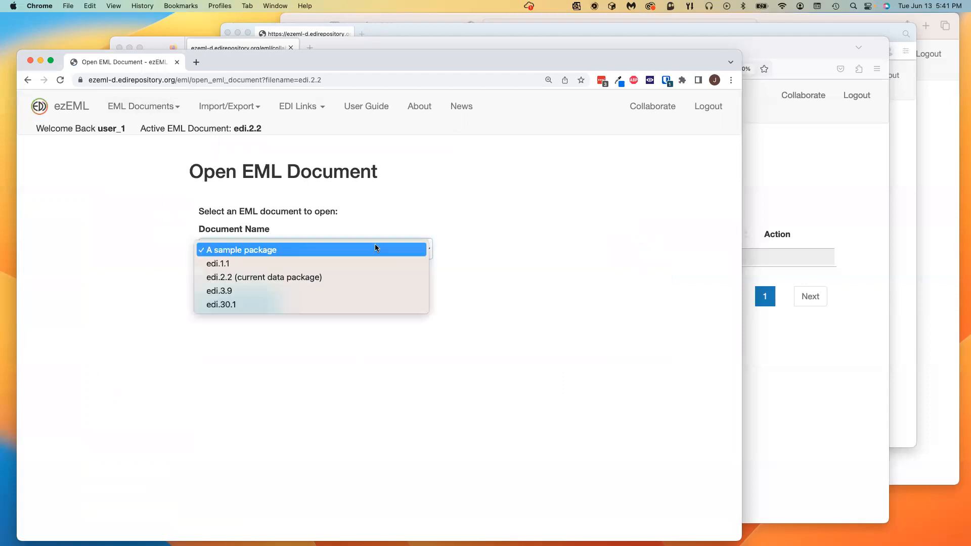
pyautogui.click(210, 289)
pyautogui.click(212, 299)
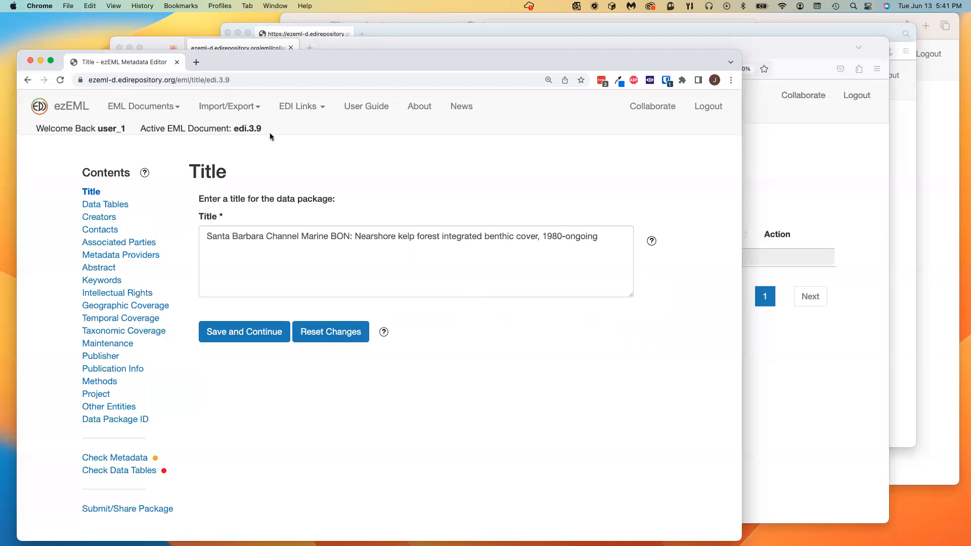
pyautogui.click(156, 41)
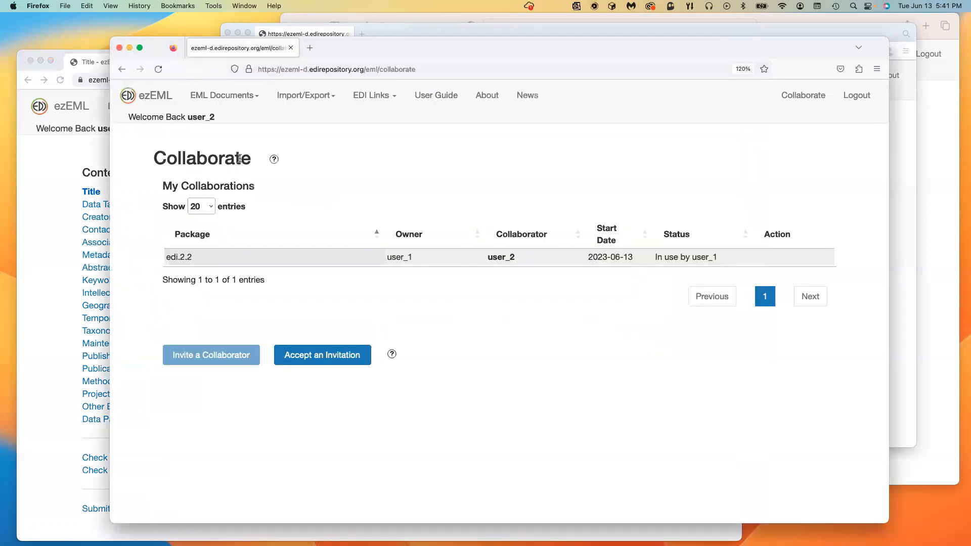
# Step: Refresh user_2's and user_3's Collaborate pages so edi.2.2 shows as Available
pyautogui.click(809, 98)
pyautogui.click(239, 28)
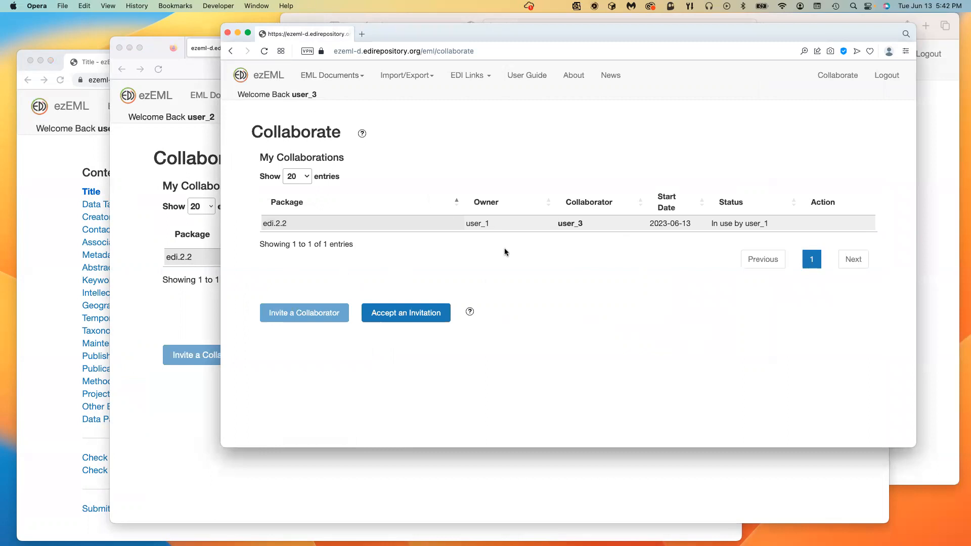
pyautogui.click(838, 75)
pyautogui.click(186, 444)
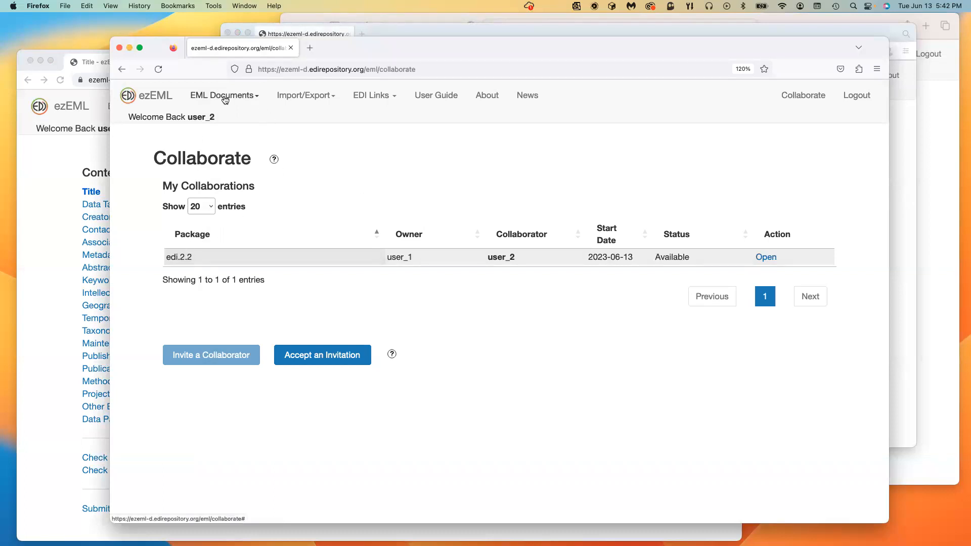
pyautogui.click(224, 96)
pyautogui.click(212, 153)
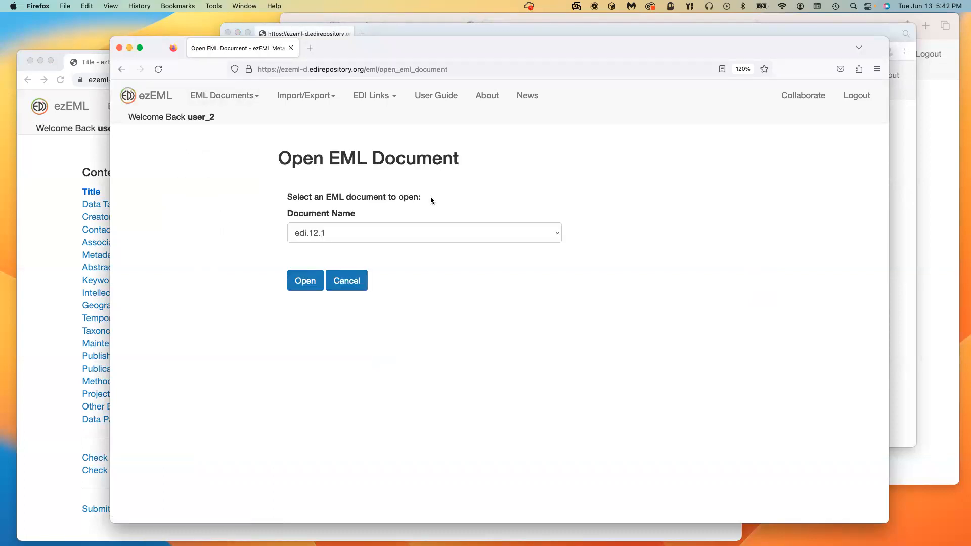
pyautogui.click(389, 231)
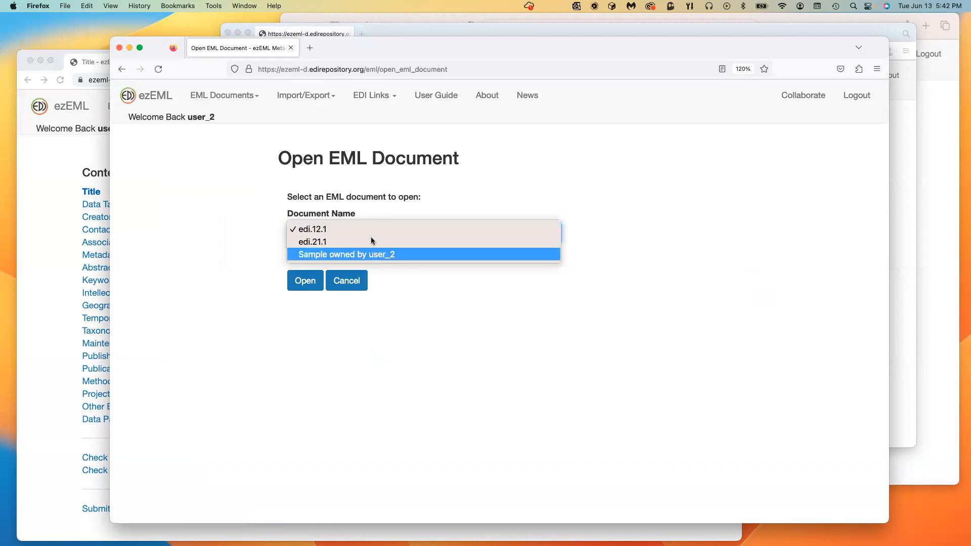
pyautogui.click(484, 185)
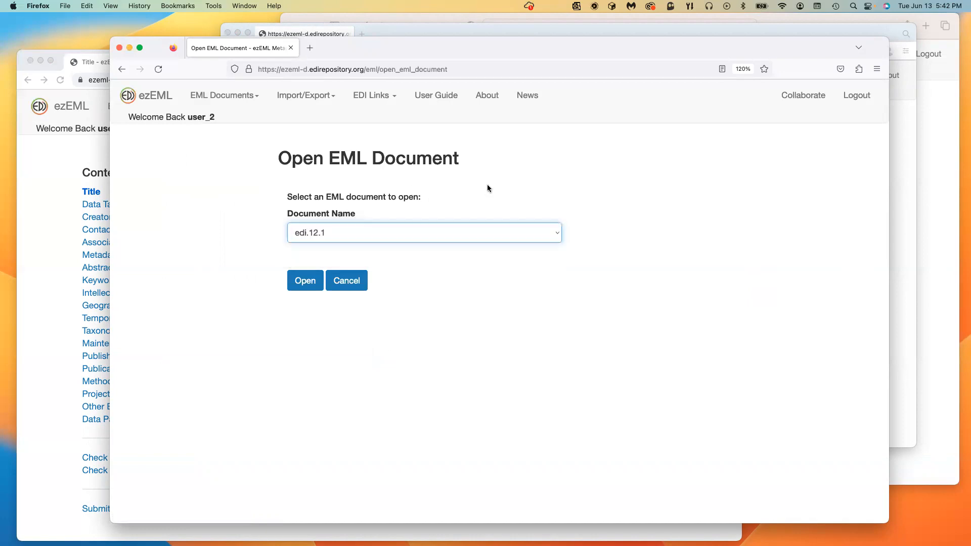
pyautogui.click(350, 281)
pyautogui.click(795, 98)
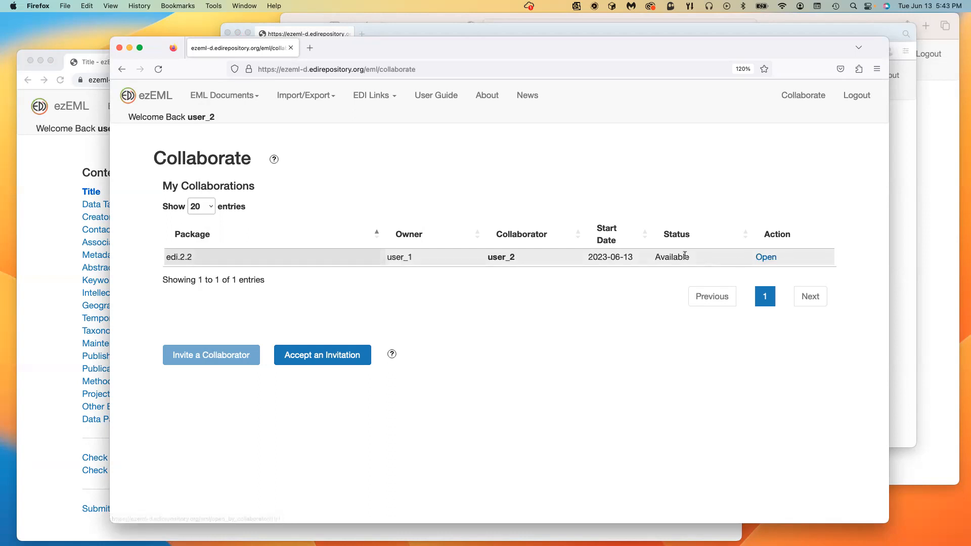
# Step: Open the shared edi.2.2 package as user_2
pyautogui.click(767, 259)
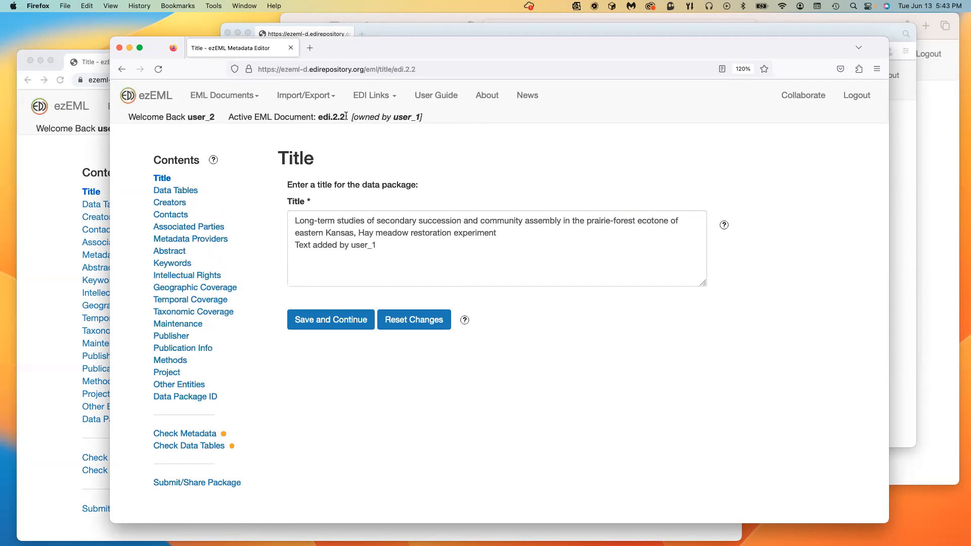
pyautogui.moveTo(346, 116); pyautogui.dragTo(425, 116)
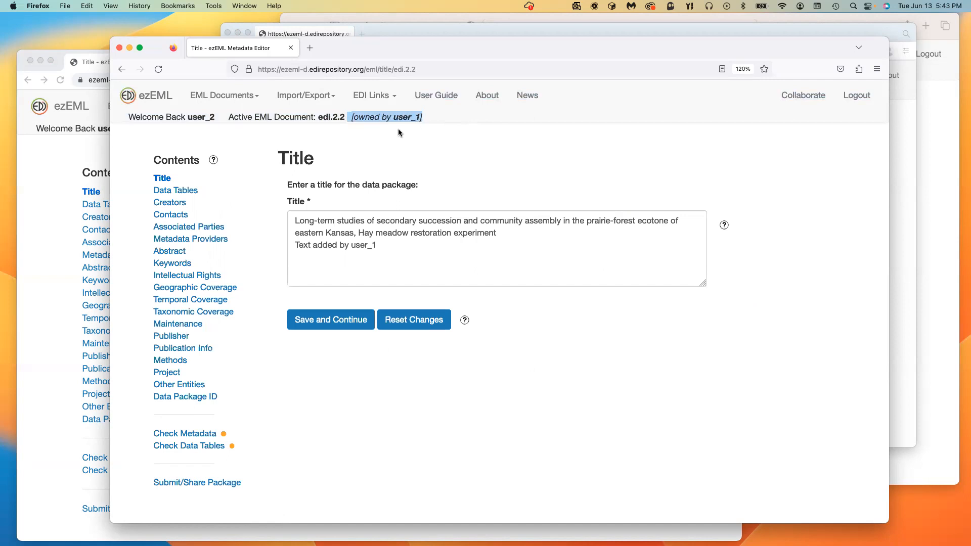
pyautogui.click(389, 140)
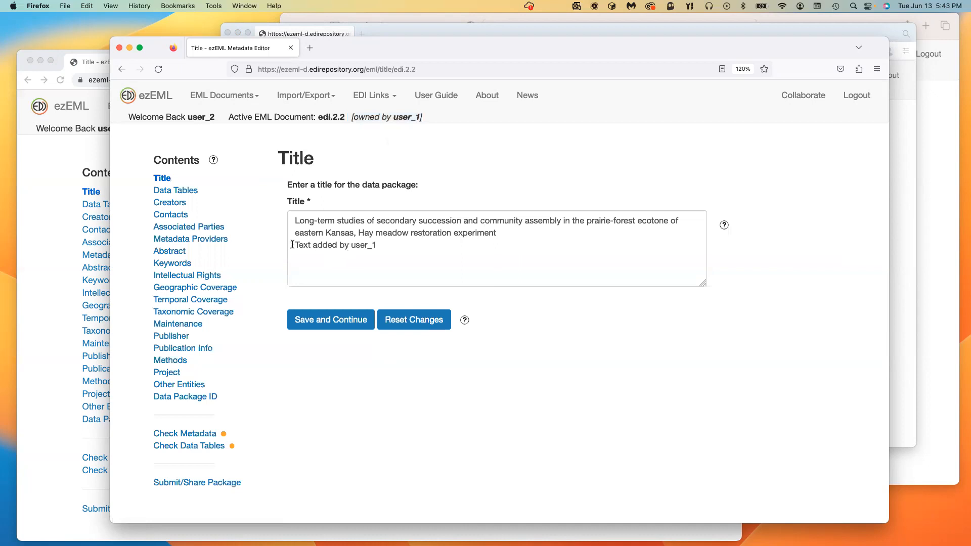
# Step: Add a new 'Text added by…' line at the end of the title and save it
pyautogui.moveTo(294, 245); pyautogui.dragTo(376, 245)
pyautogui.click(377, 244)
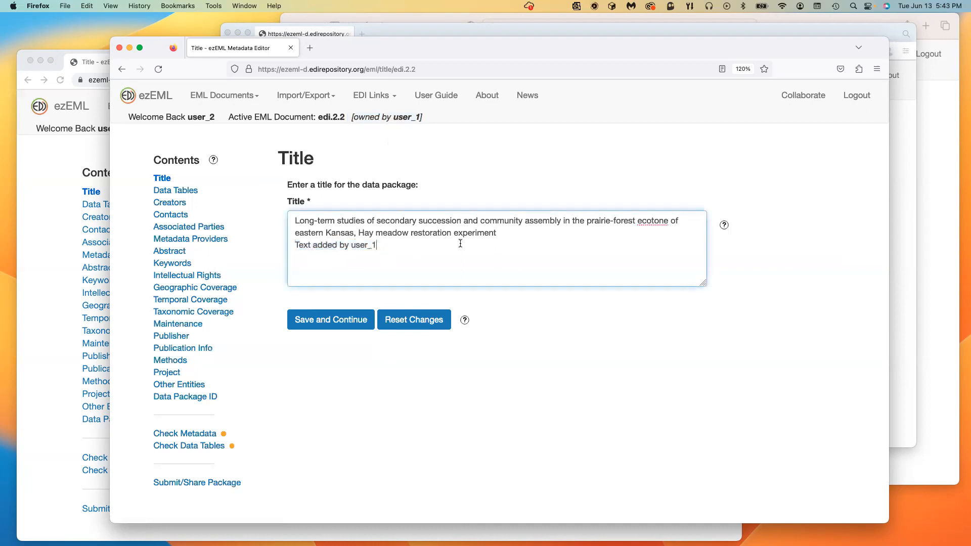
pyautogui.press('Return')
pyautogui.write('TEx')
pyautogui.press('BackSpace')
pyautogui.press('BackSpace')
pyautogui.write('ext added by use')
pyautogui.click(307, 319)
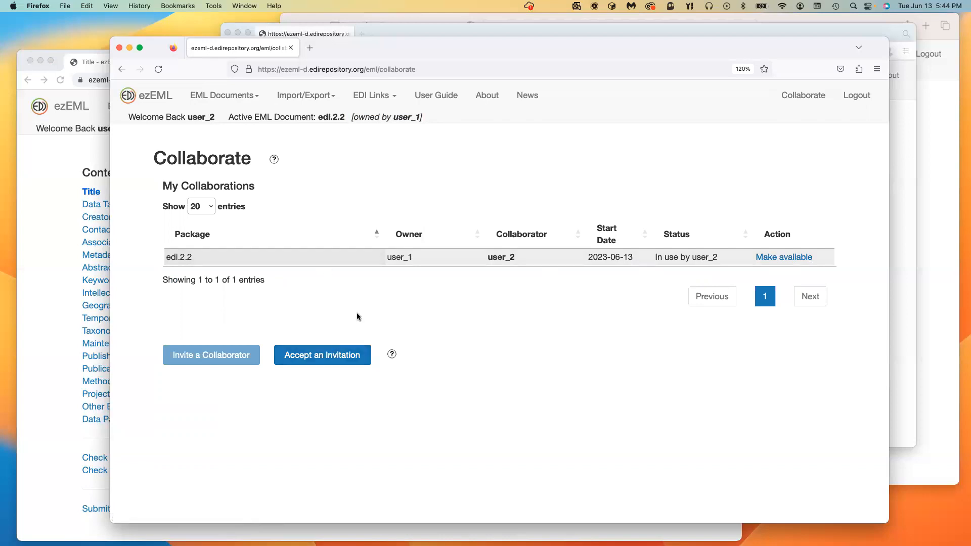
# Step: As user_1, try opening edi.2.2, get the locked notice, and view its collaborations
pyautogui.click(56, 452)
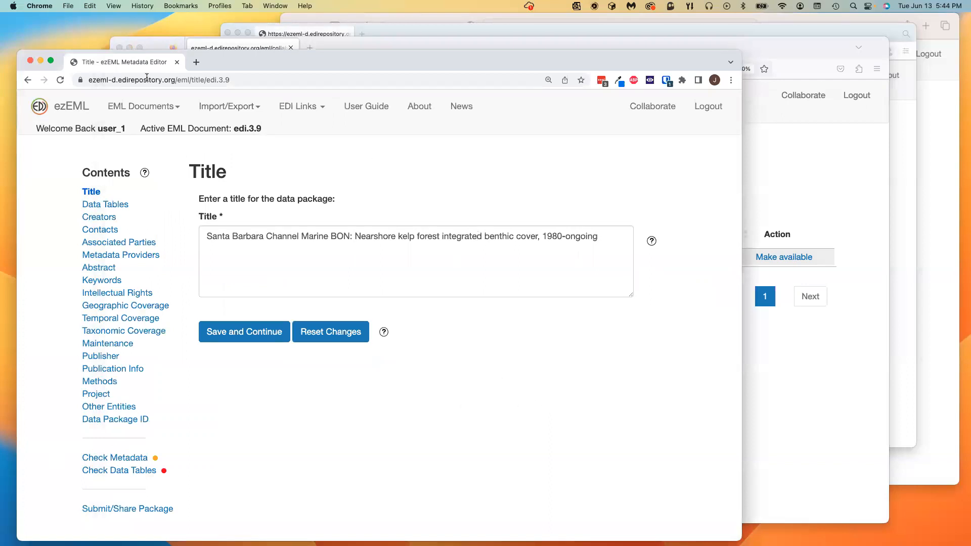
pyautogui.click(172, 108)
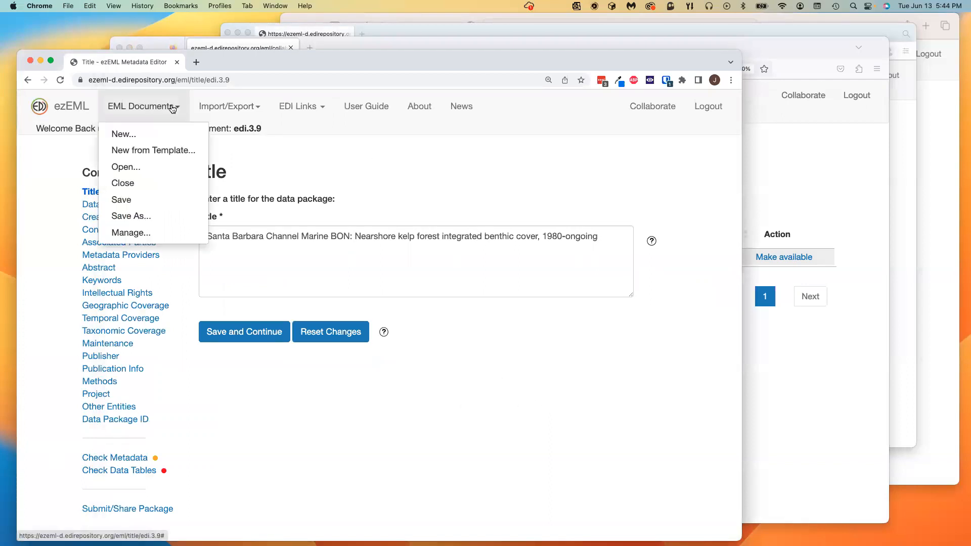
pyautogui.click(148, 168)
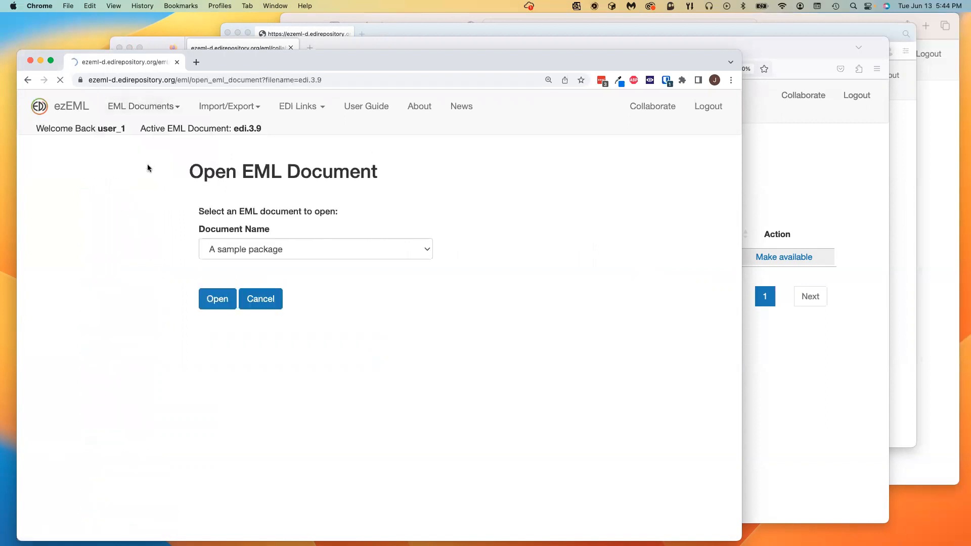
pyautogui.click(415, 248)
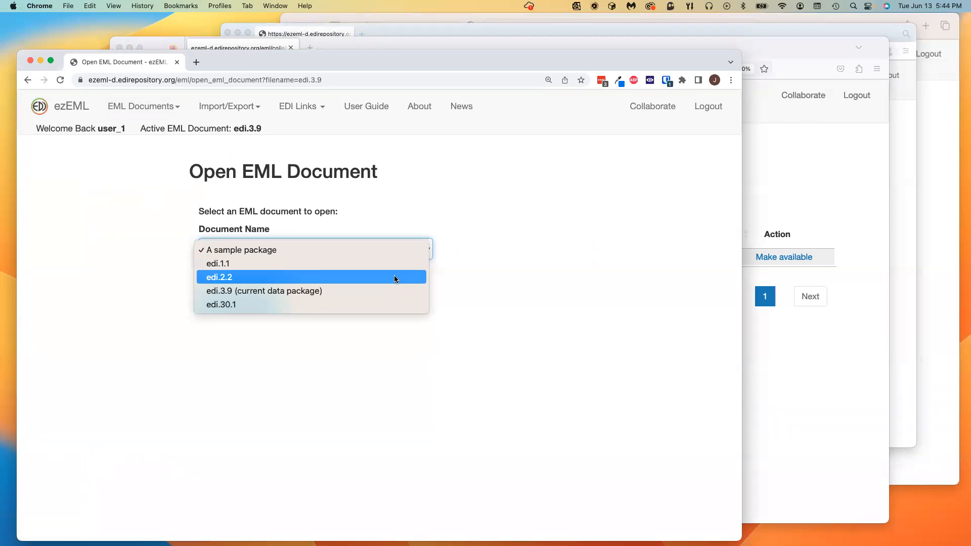
pyautogui.click(790, 46)
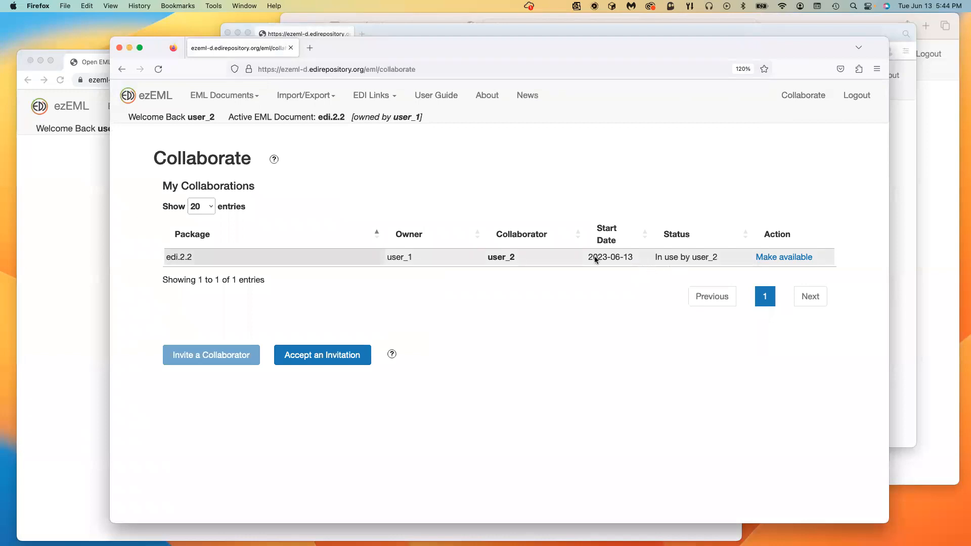
pyautogui.click(75, 348)
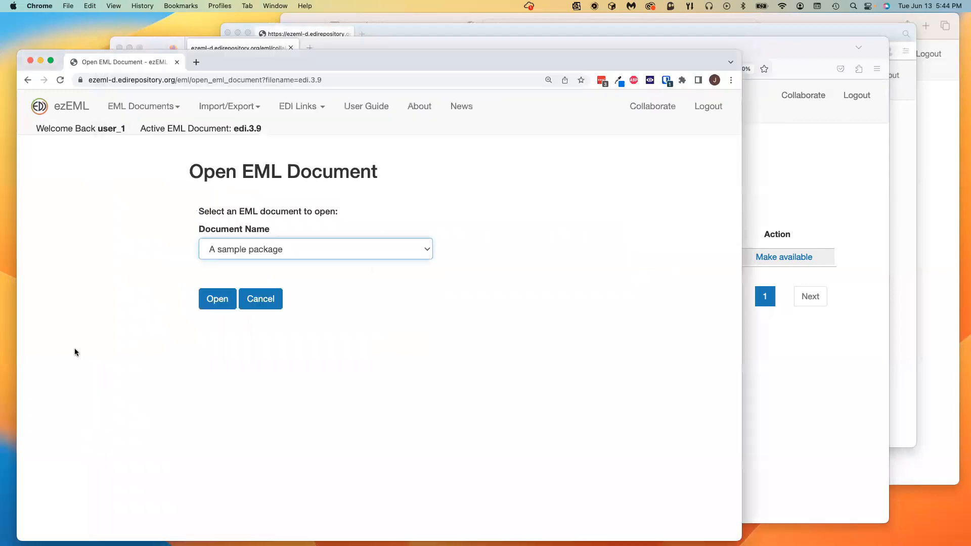
pyautogui.click(426, 248)
pyautogui.click(381, 277)
pyautogui.click(217, 299)
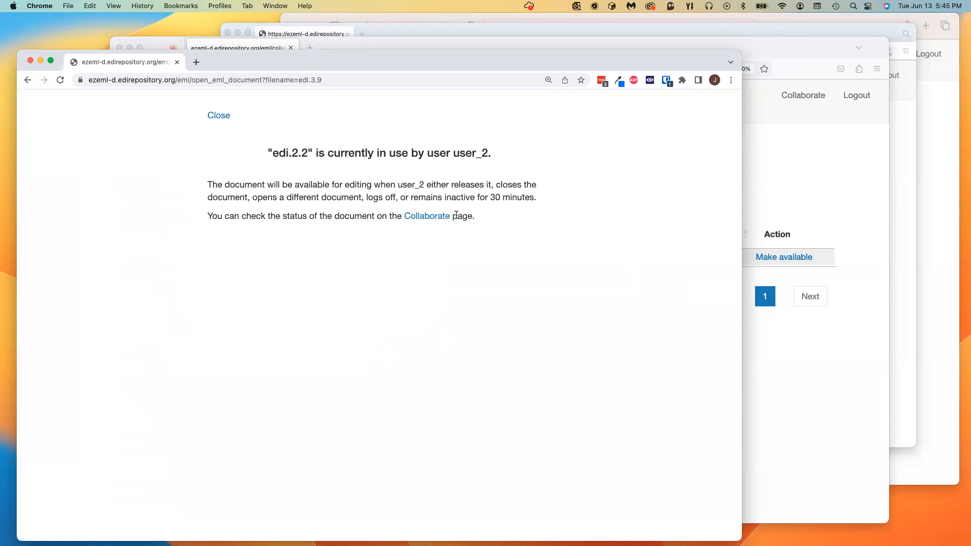
pyautogui.click(441, 219)
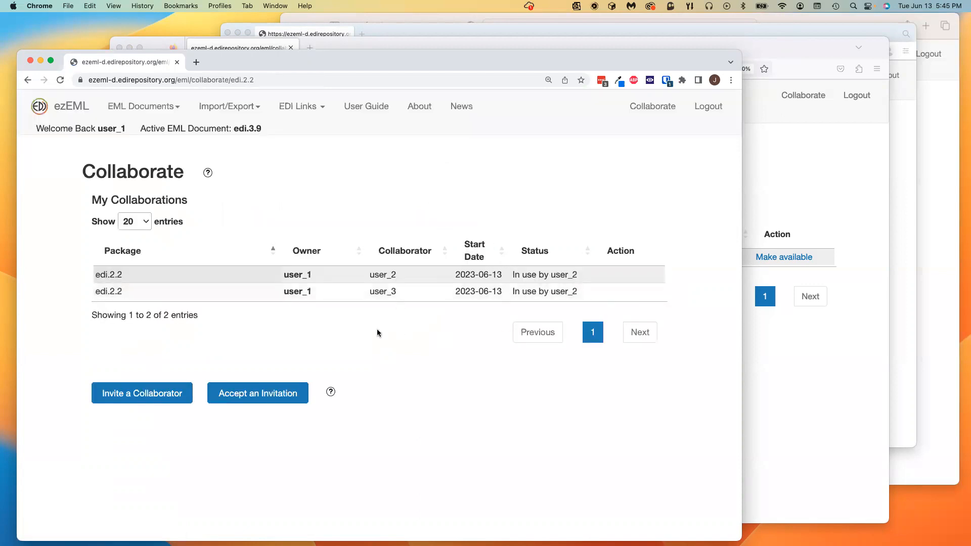
pyautogui.click(799, 49)
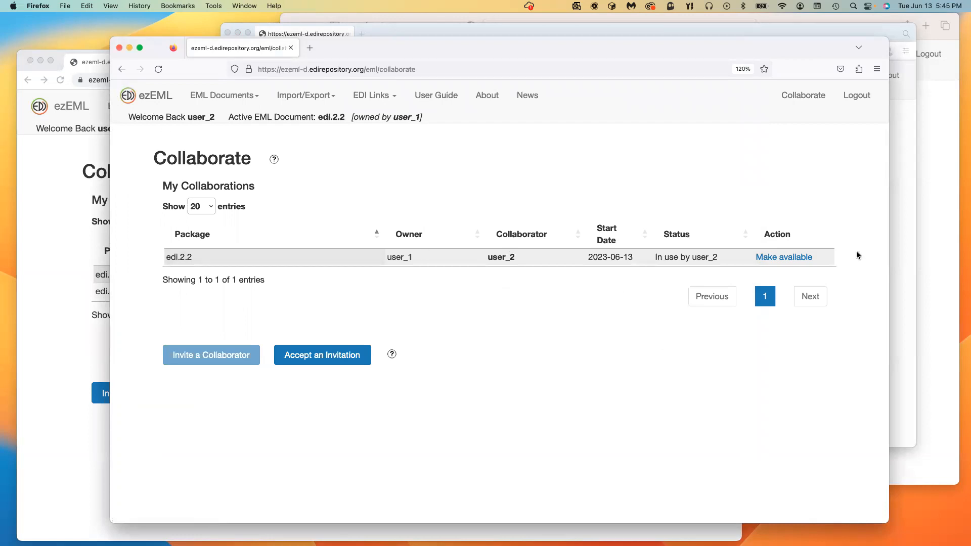
# Step: Release edi.2.2 with Make available and confirm it is listed as Available
pyautogui.click(805, 257)
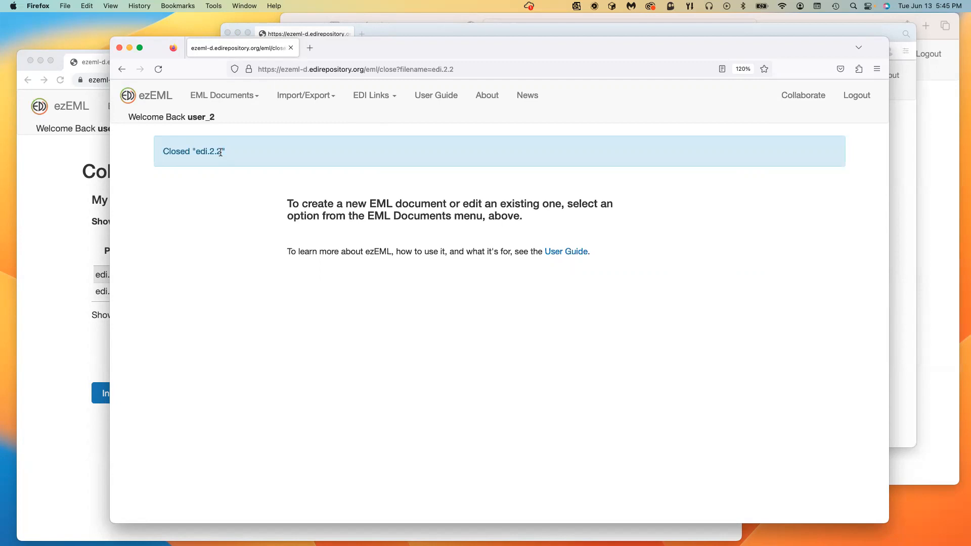
pyautogui.click(798, 93)
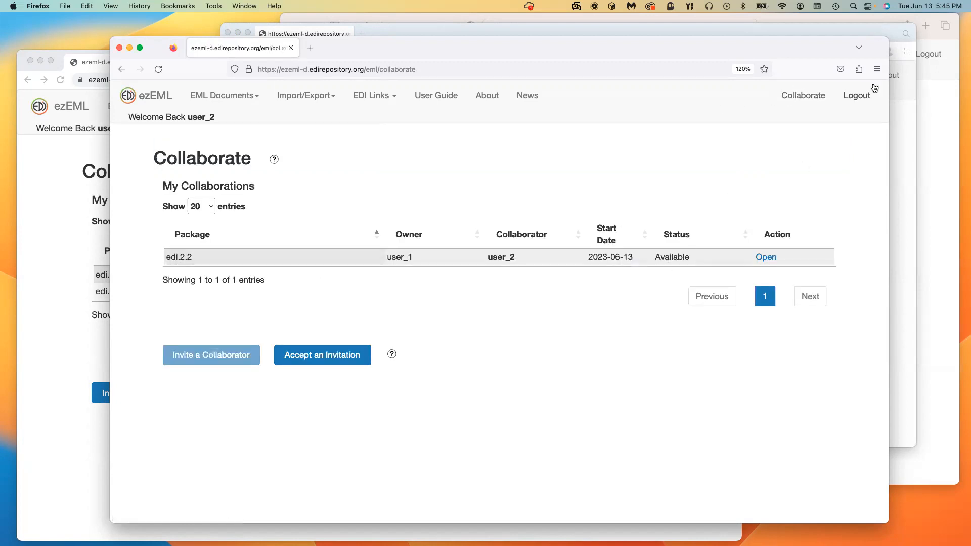
pyautogui.click(376, 25)
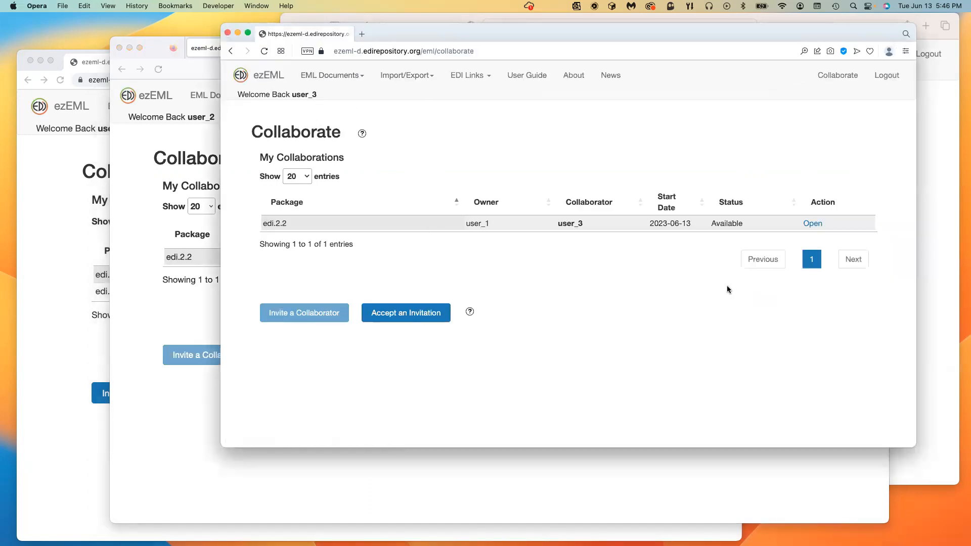
# Step: As user_3, open edi.2.2, append 'Text added bu user_3' to the title, and save
pyautogui.click(842, 76)
pyautogui.click(815, 224)
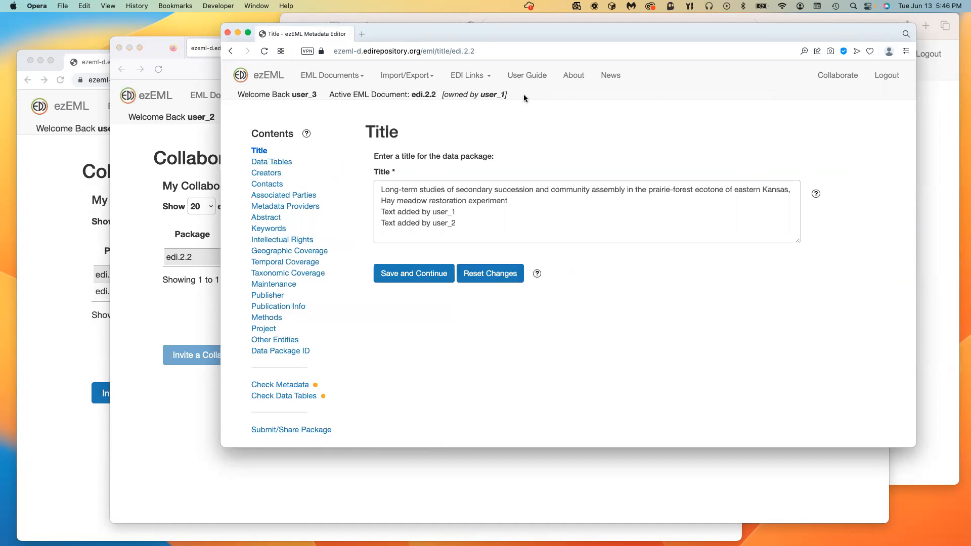
pyautogui.click(440, 233)
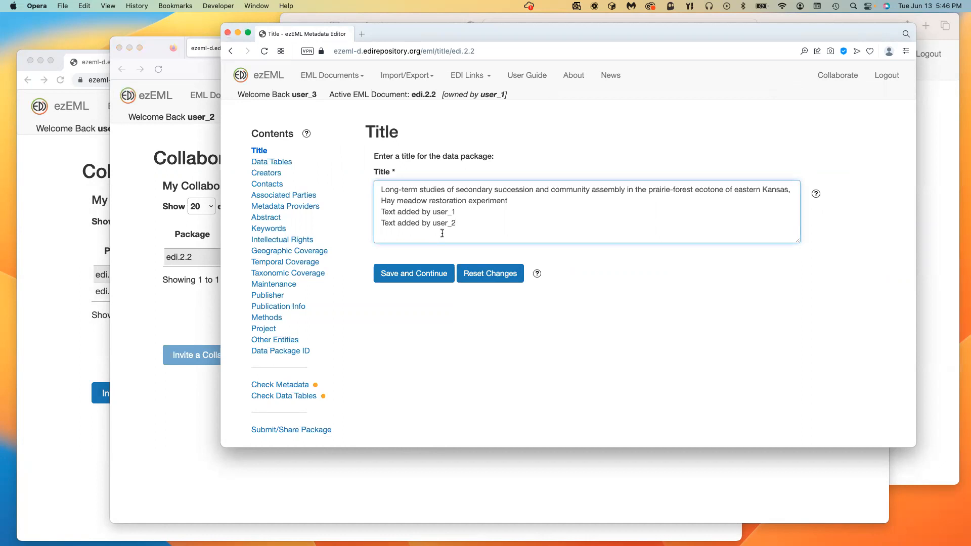
pyautogui.write('Text added bu')
pyautogui.write(' user_3')
pyautogui.click(429, 273)
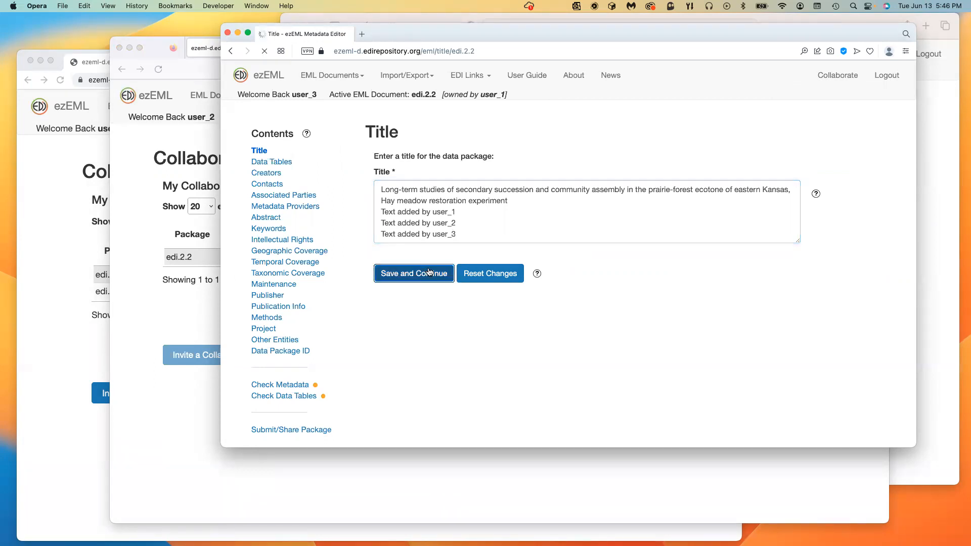
# Step: Release edi.2.2 from the collaborations page and switch to user_2's window
pyautogui.click(836, 76)
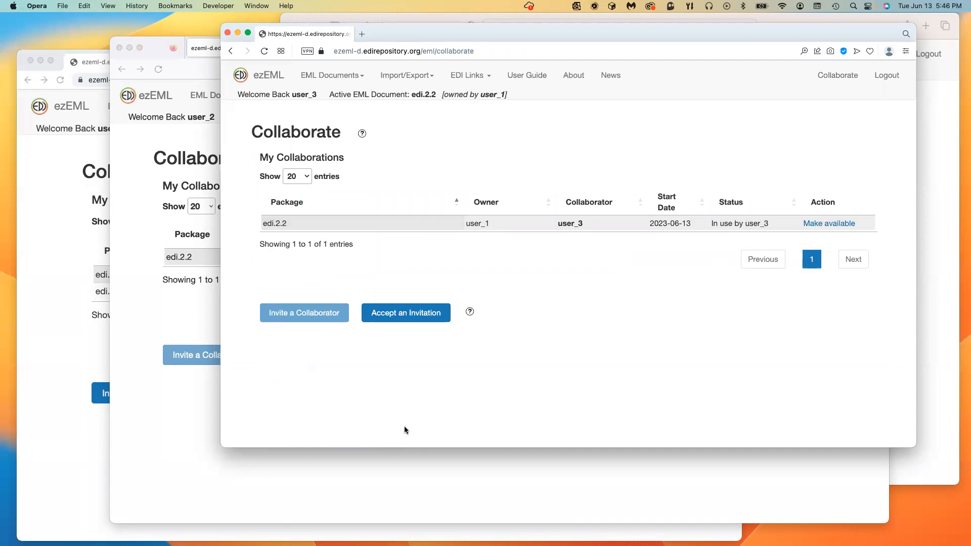
pyautogui.click(833, 229)
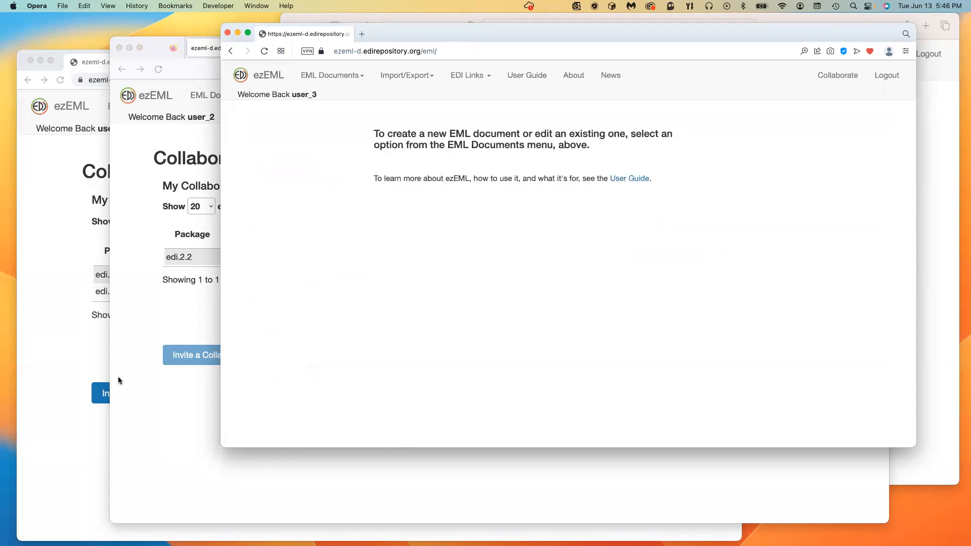
pyautogui.click(148, 393)
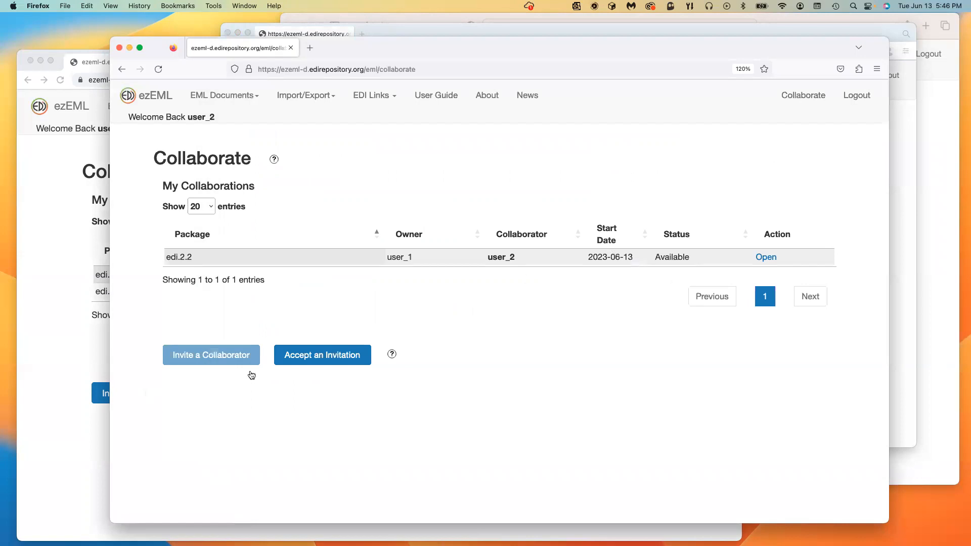
# Step: In the owner's Chrome session, refresh Collaborate and open edi.2.2 to see all three users' title lines
pyautogui.click(73, 473)
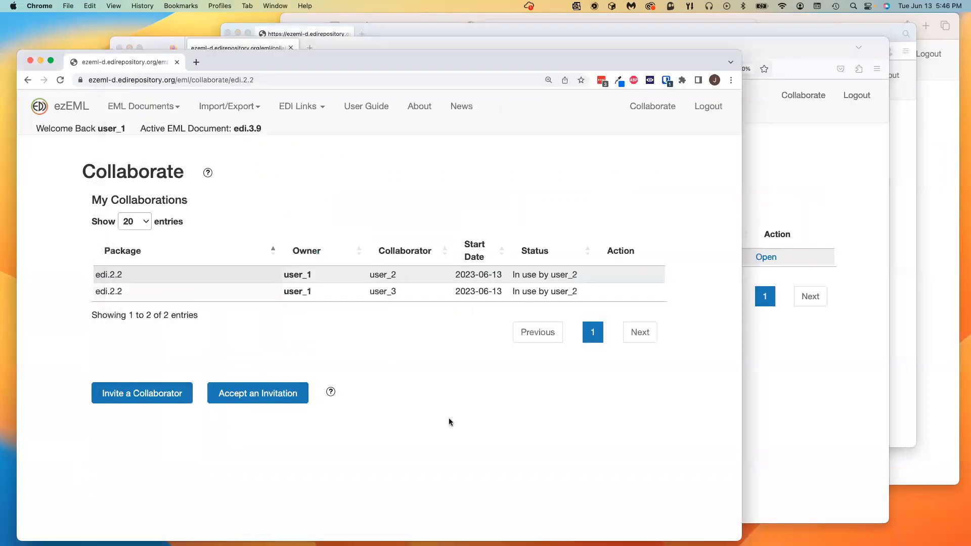
pyautogui.click(653, 107)
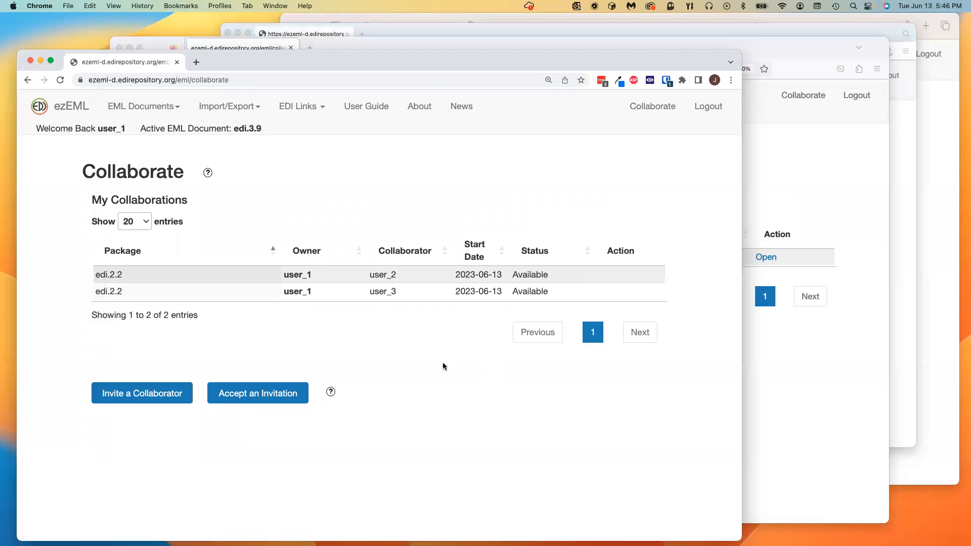
pyautogui.click(126, 105)
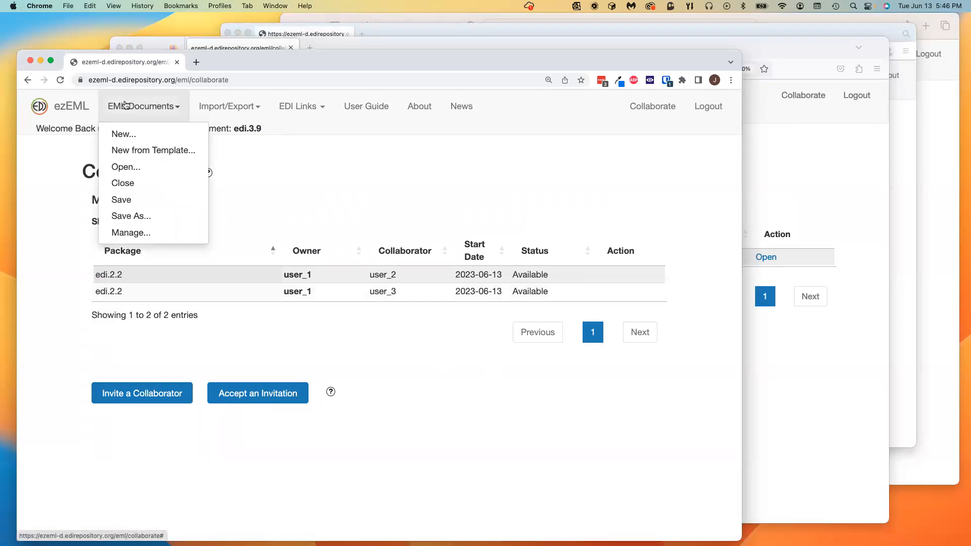
pyautogui.click(125, 167)
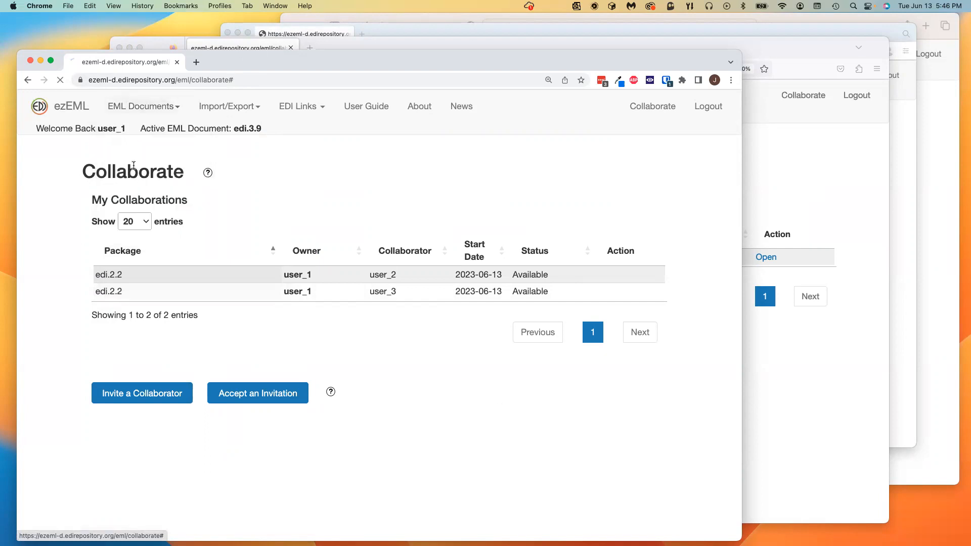
pyautogui.click(307, 253)
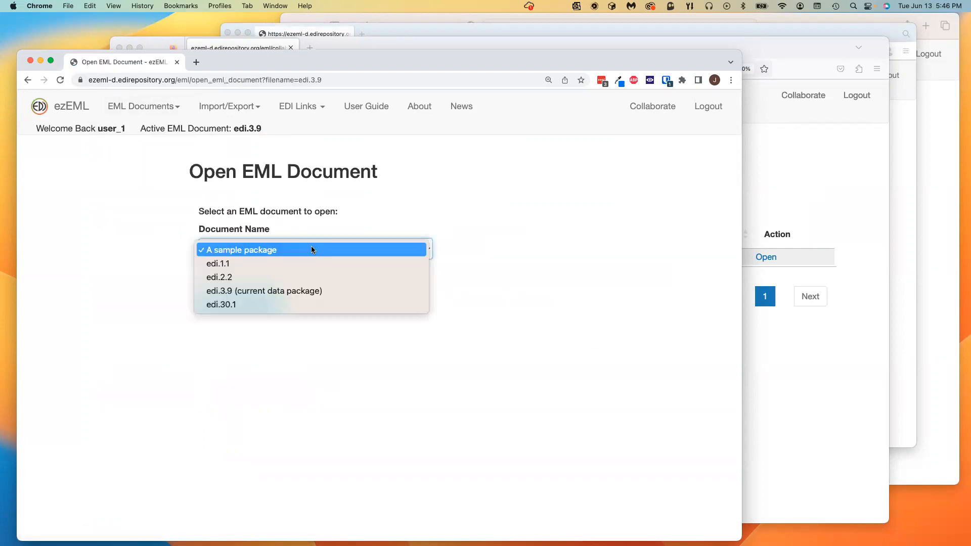
pyautogui.click(297, 280)
pyautogui.click(213, 310)
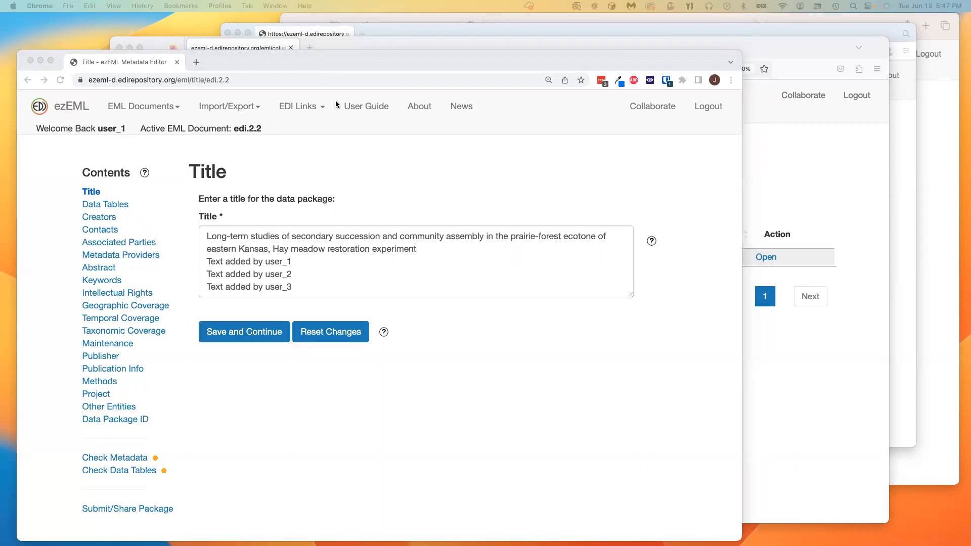
# Step: Make edi.2.2 available from the owner's Collaborate page, then refresh user_2's list to show it Available
pyautogui.click(174, 45)
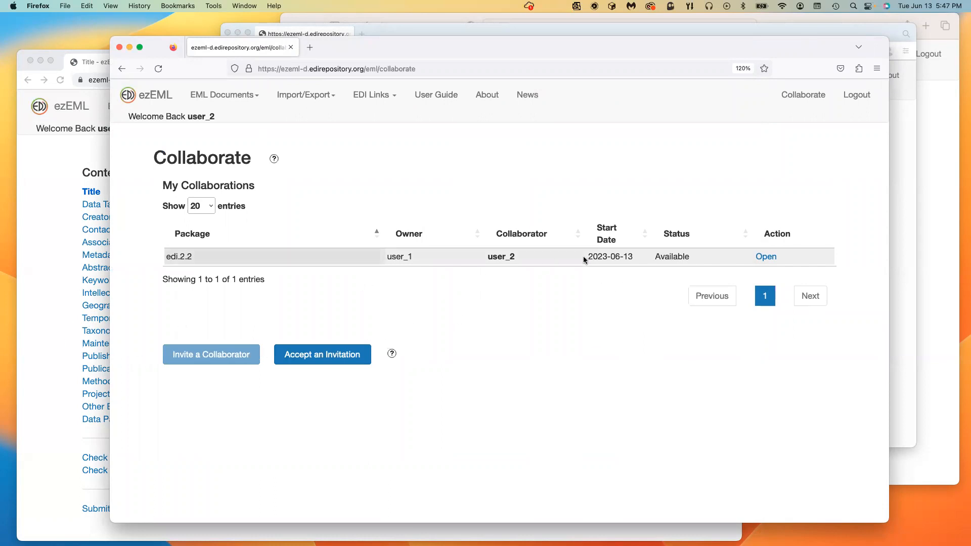
pyautogui.click(40, 385)
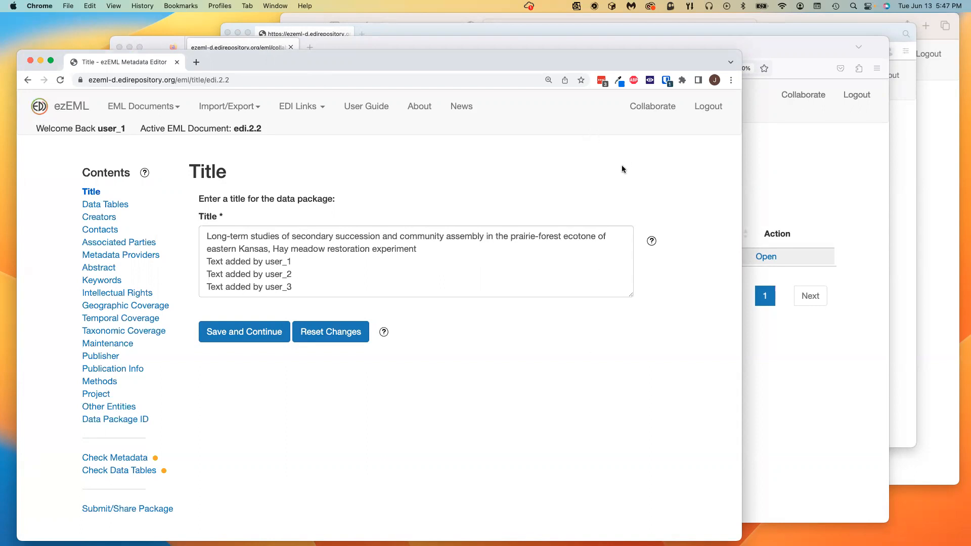
pyautogui.click(652, 107)
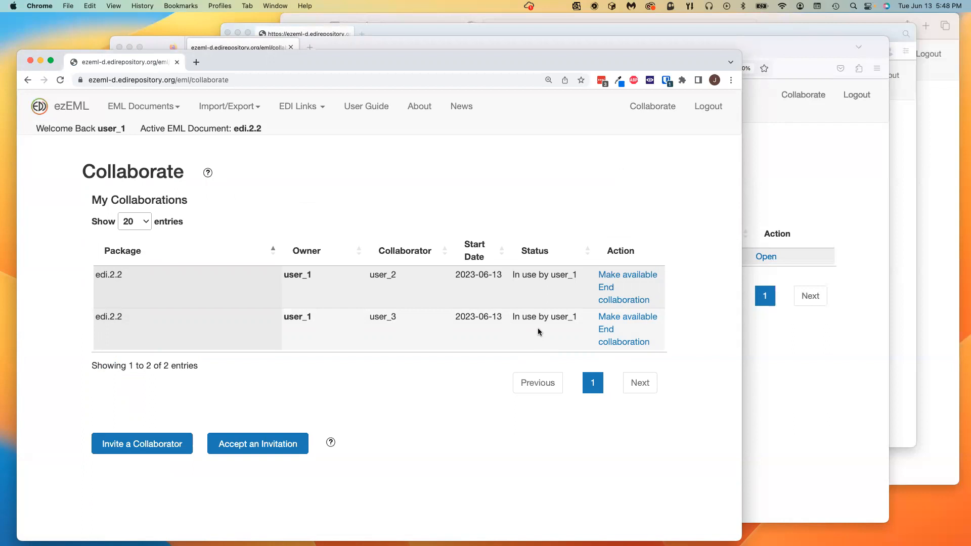
pyautogui.click(629, 278)
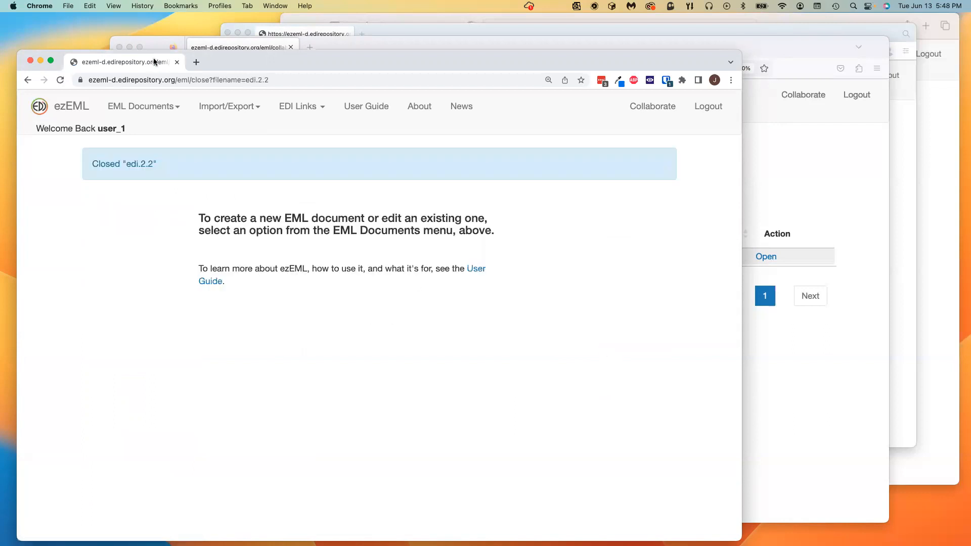
pyautogui.click(797, 159)
pyautogui.click(803, 95)
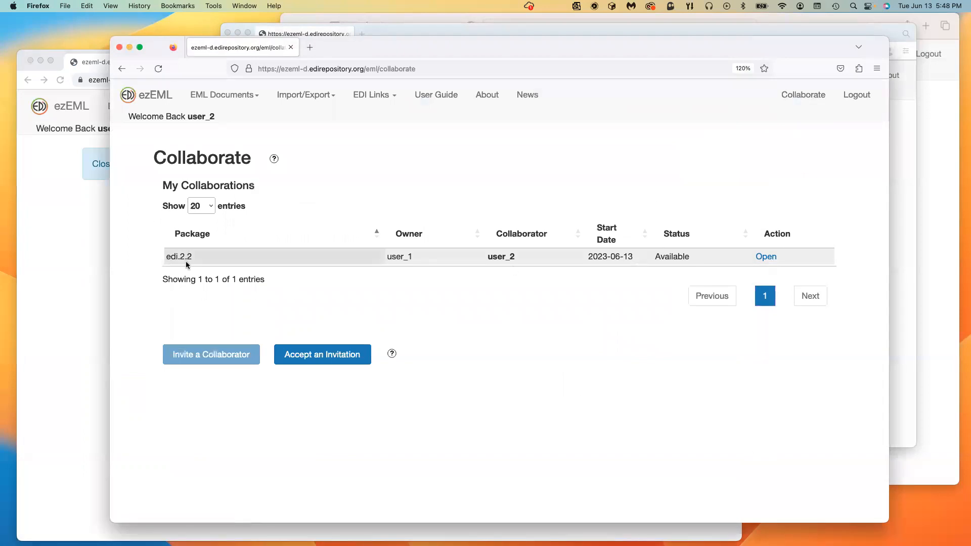
# Step: As user_2, open edi.2.2 to check the combined title, make it available again, and return to Chrome
pyautogui.click(769, 258)
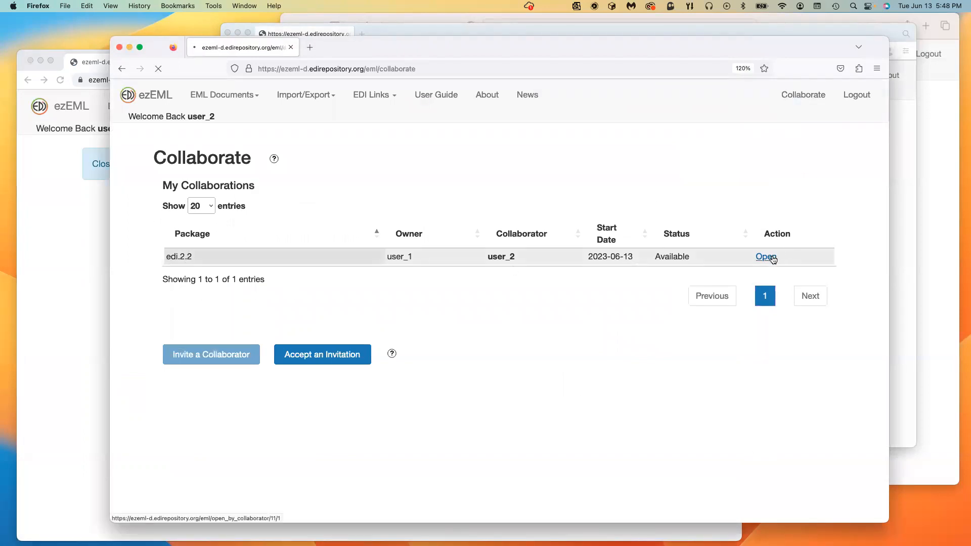
pyautogui.click(803, 96)
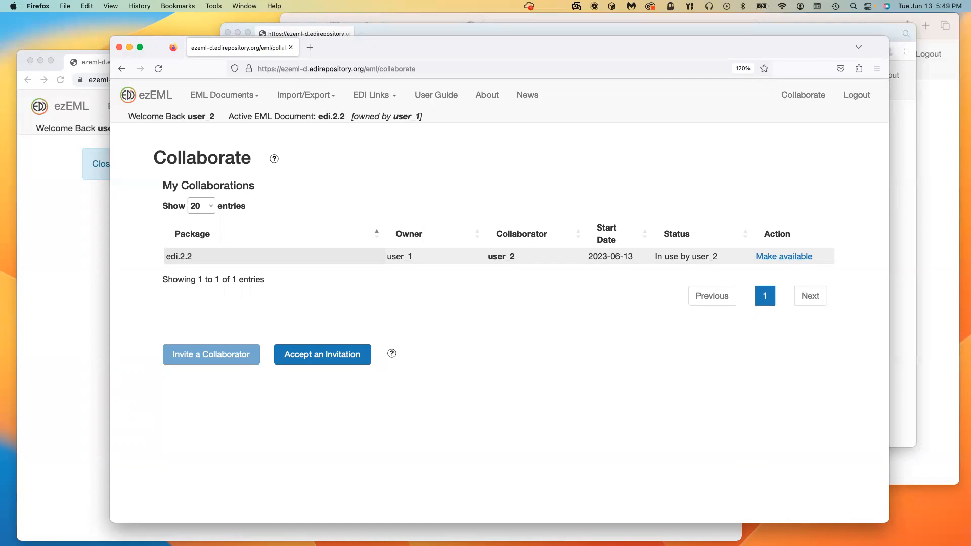
pyautogui.click(774, 258)
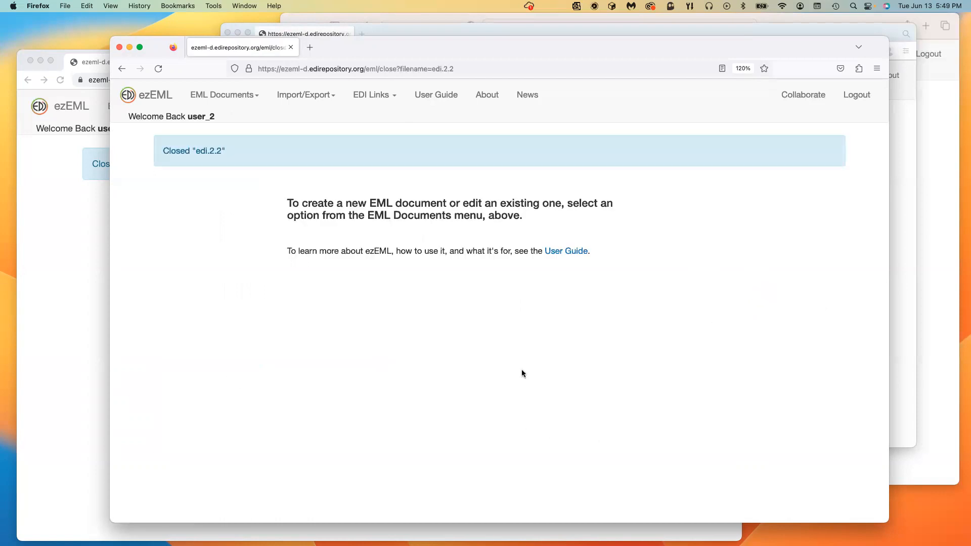
pyautogui.click(802, 100)
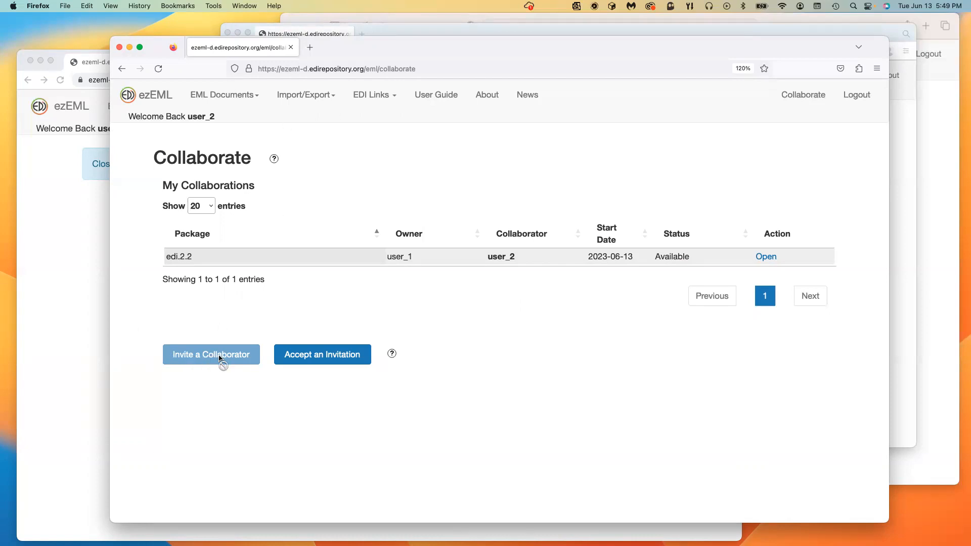
pyautogui.moveTo(219, 357)
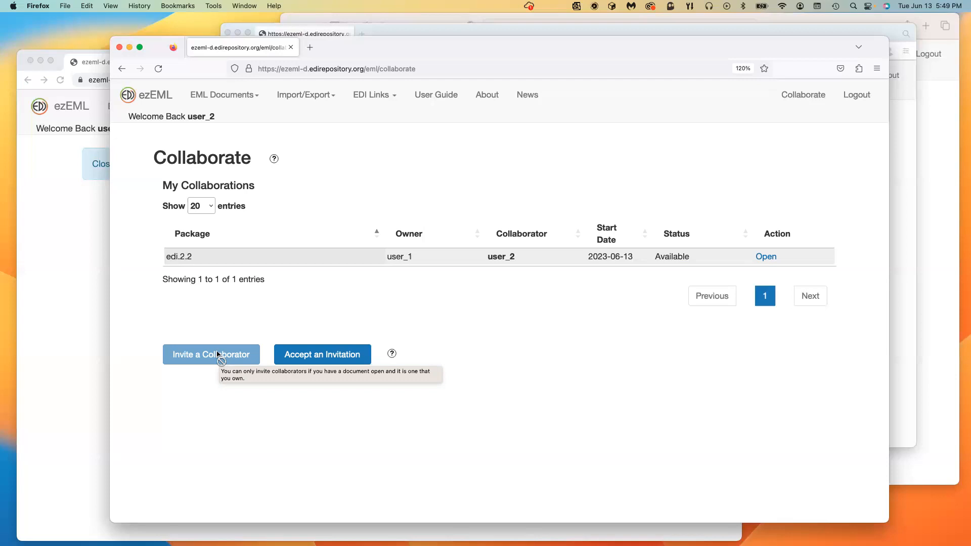
pyautogui.click(71, 418)
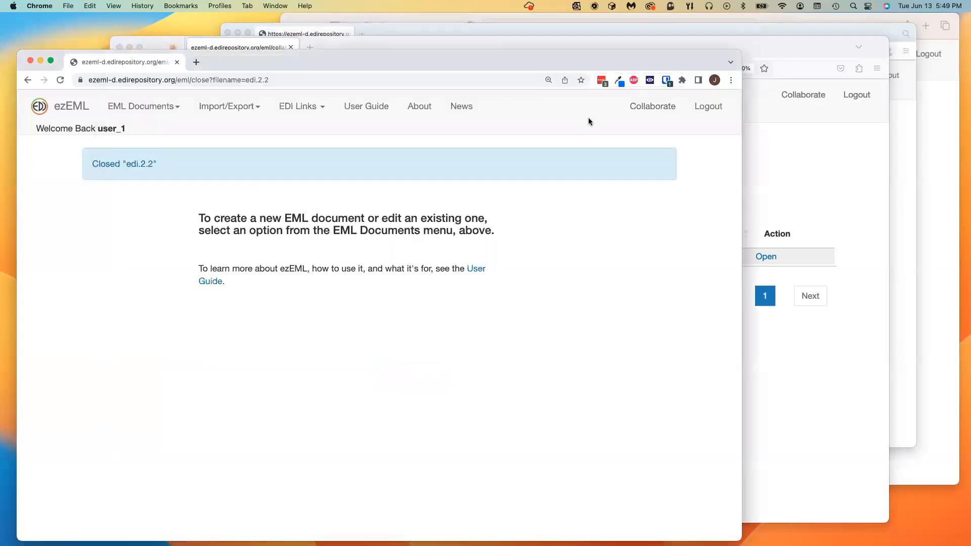
# Step: Reopen edi.2.2 at its Title page as the owner and view the Collaborate list
pyautogui.click(151, 107)
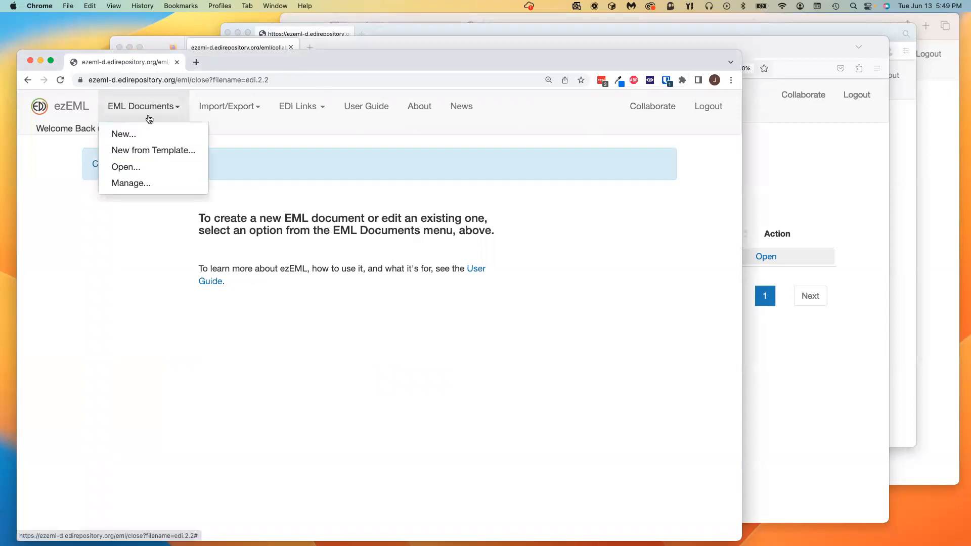
pyautogui.click(146, 168)
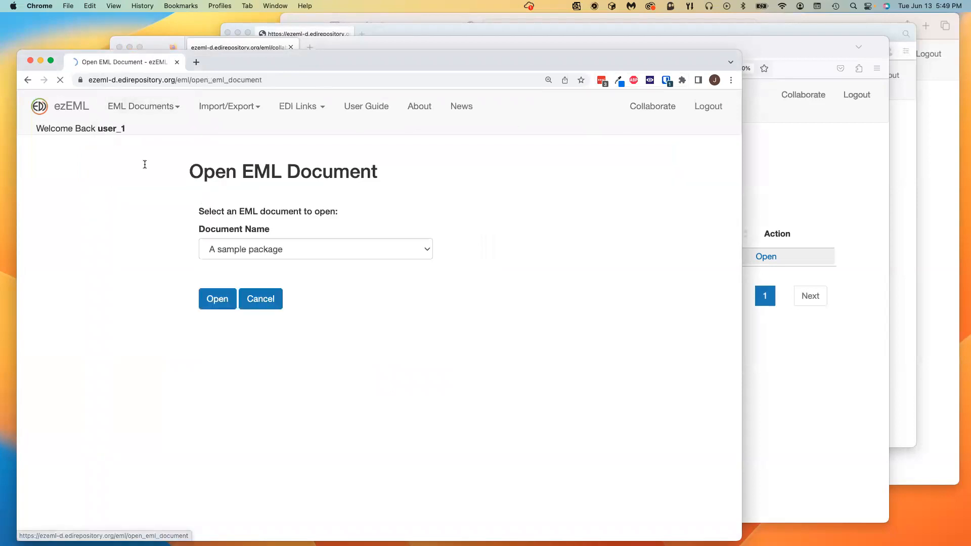
pyautogui.click(324, 252)
pyautogui.click(290, 277)
pyautogui.click(217, 304)
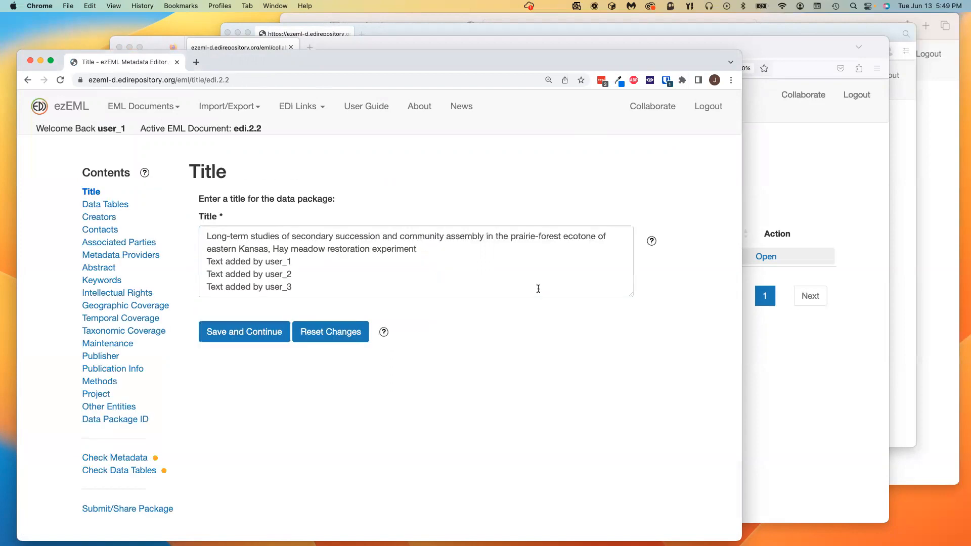
pyautogui.click(639, 106)
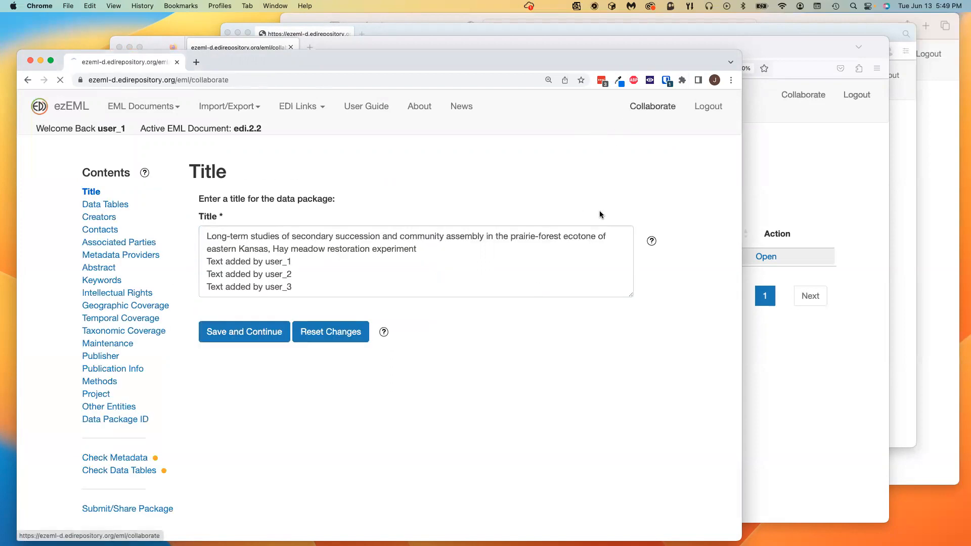
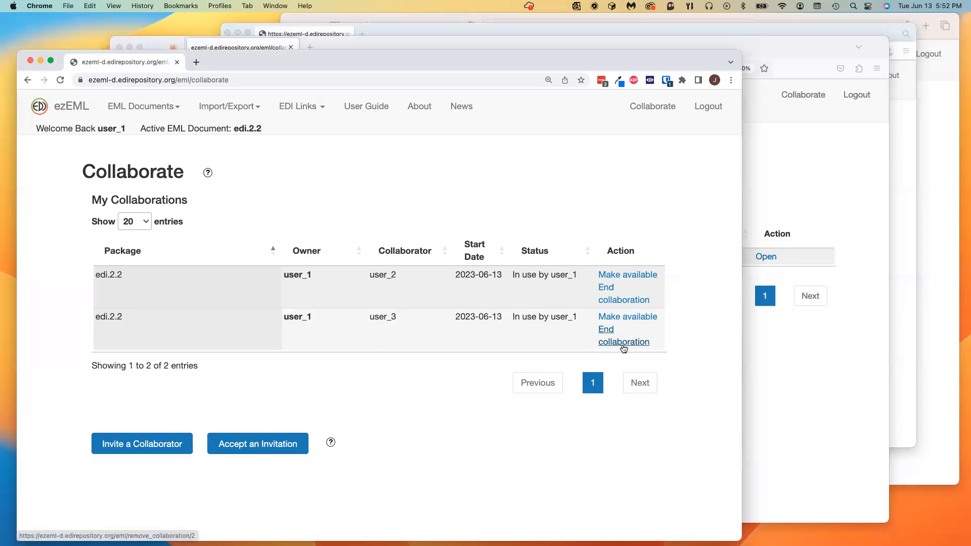
# Step: End the second edi.2.2 collaboration and confirm the removed collaborator now lists no collaborations
pyautogui.click(619, 344)
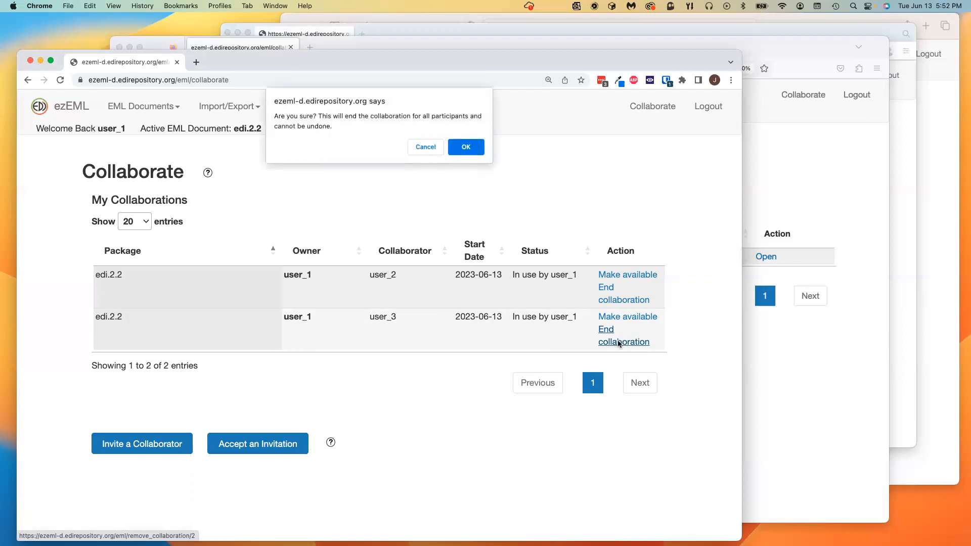
pyautogui.click(473, 149)
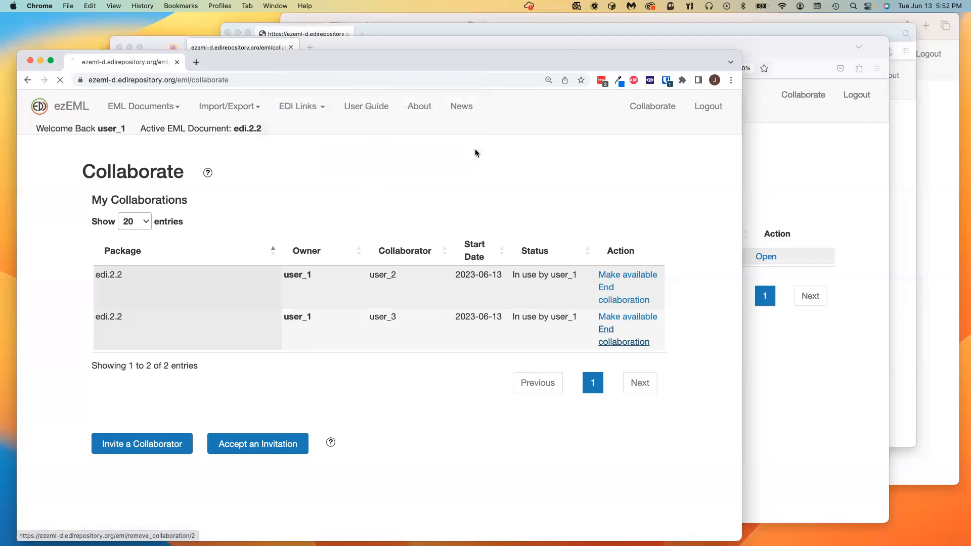
pyautogui.click(235, 28)
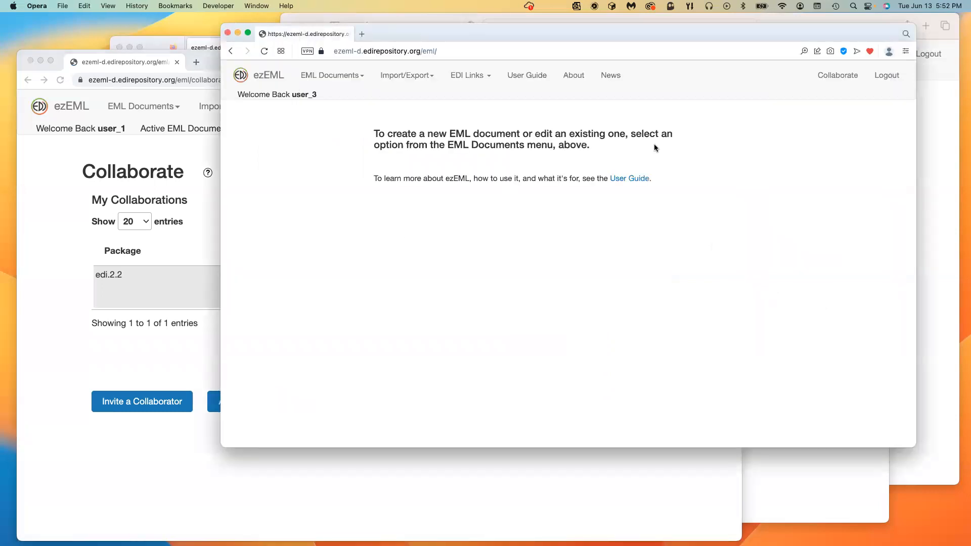
pyautogui.click(837, 75)
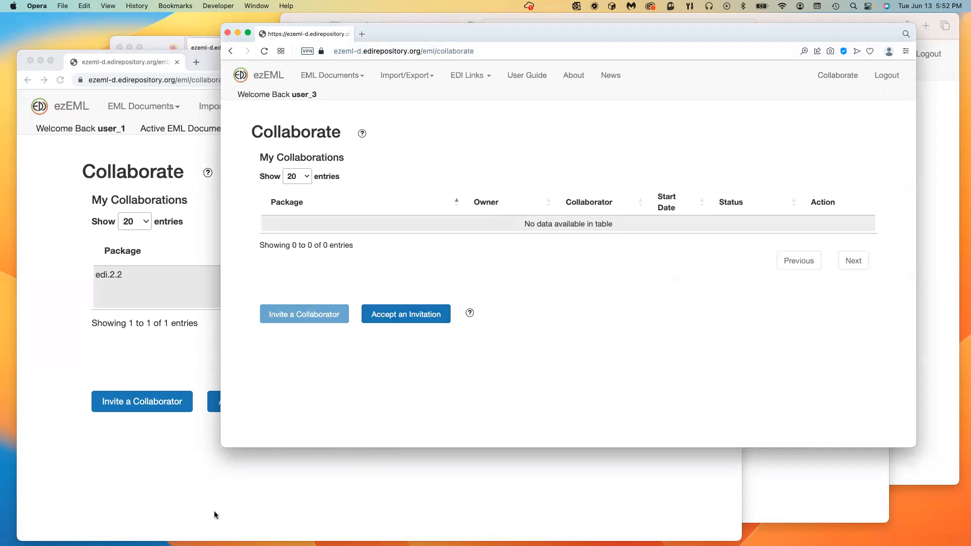
pyautogui.click(199, 509)
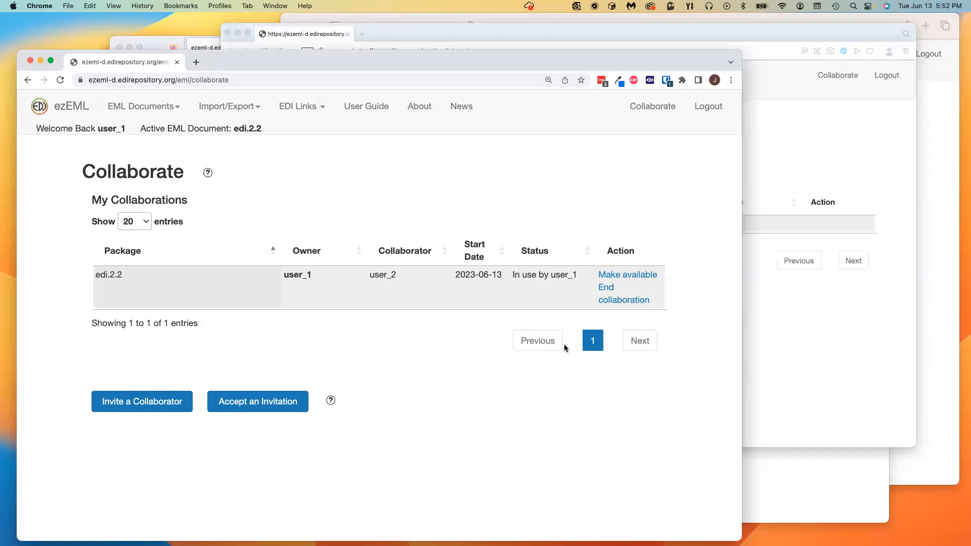
# Step: Release the lock on edi.2.2, then reopen edi.2.2 so Collaborate shows it in use by the owner
pyautogui.click(622, 303)
pyautogui.click(636, 106)
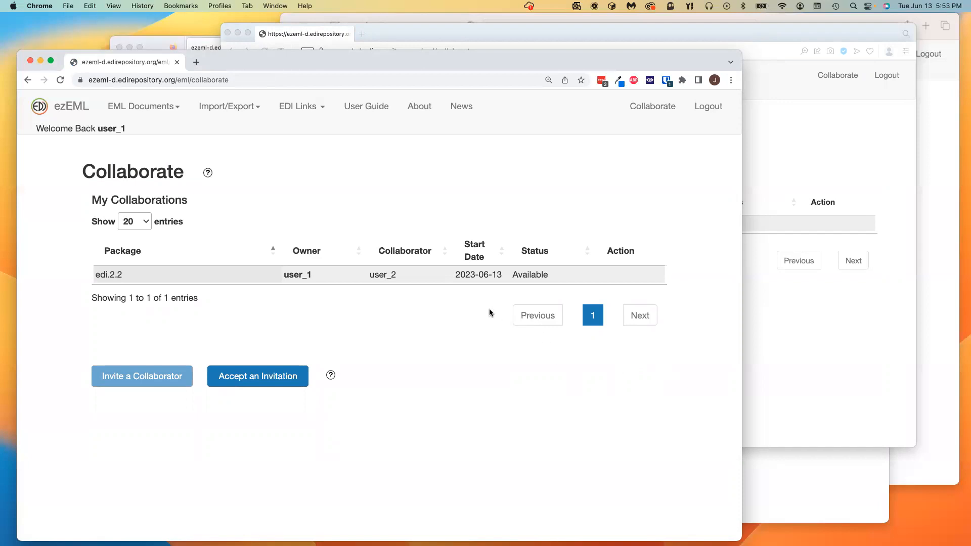
pyautogui.click(133, 108)
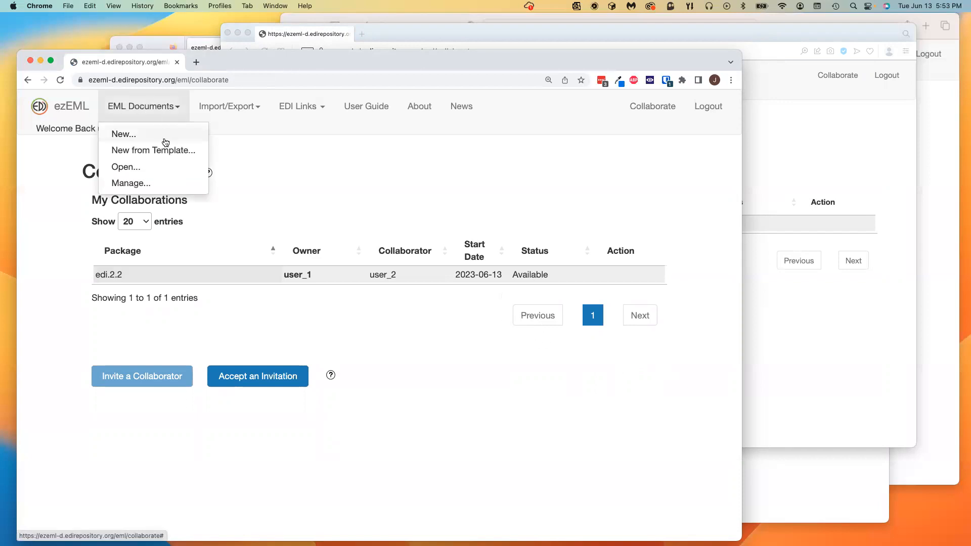
pyautogui.click(144, 167)
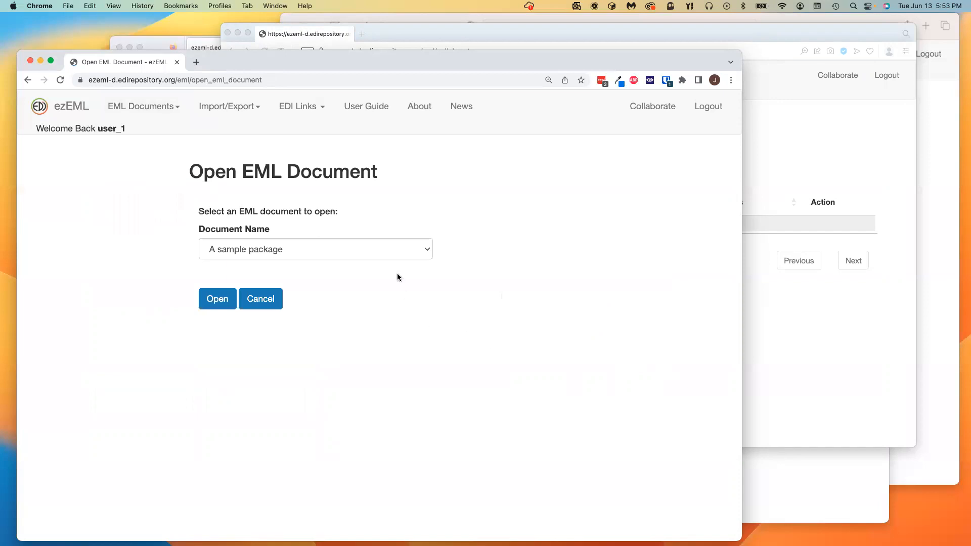
pyautogui.click(408, 247)
pyautogui.click(356, 278)
pyautogui.click(218, 299)
pyautogui.click(652, 106)
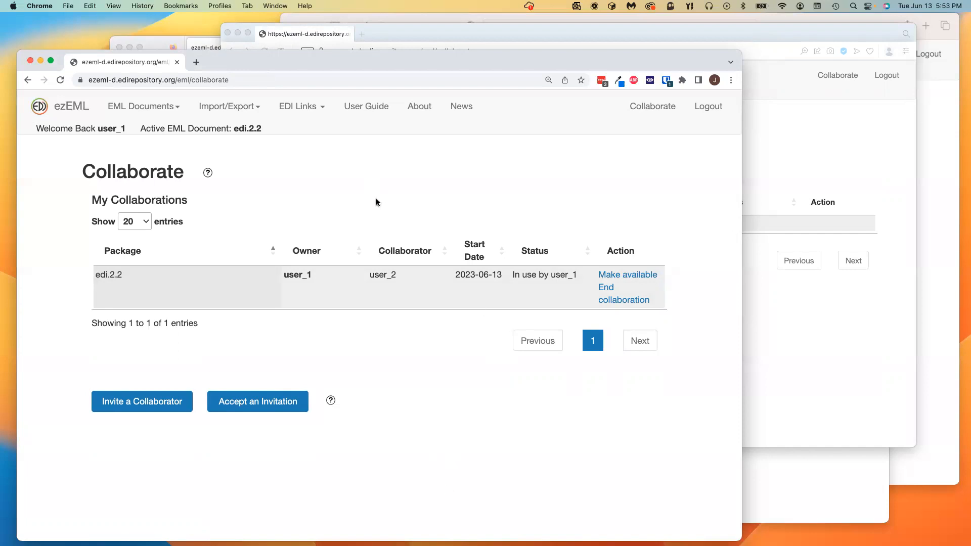
pyautogui.click(656, 108)
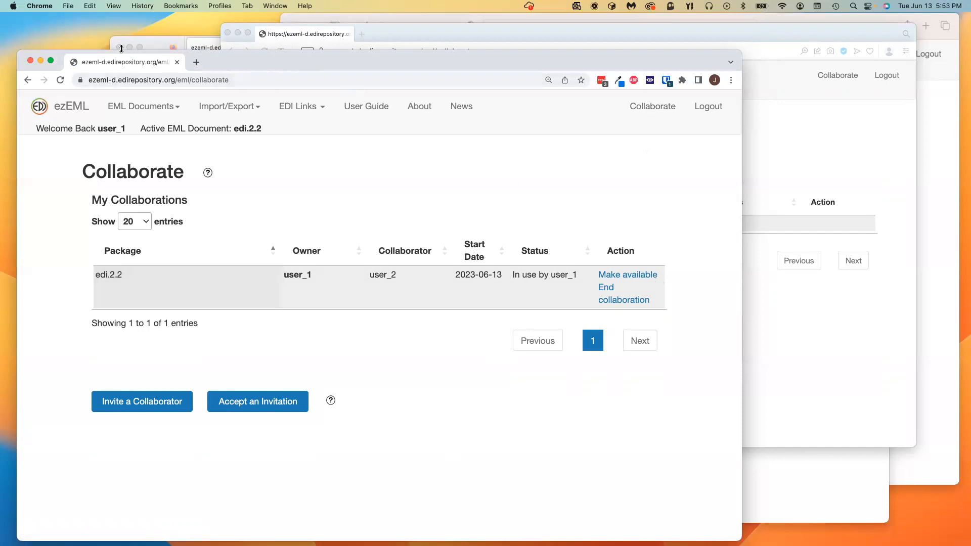
pyautogui.click(151, 45)
pyautogui.click(809, 95)
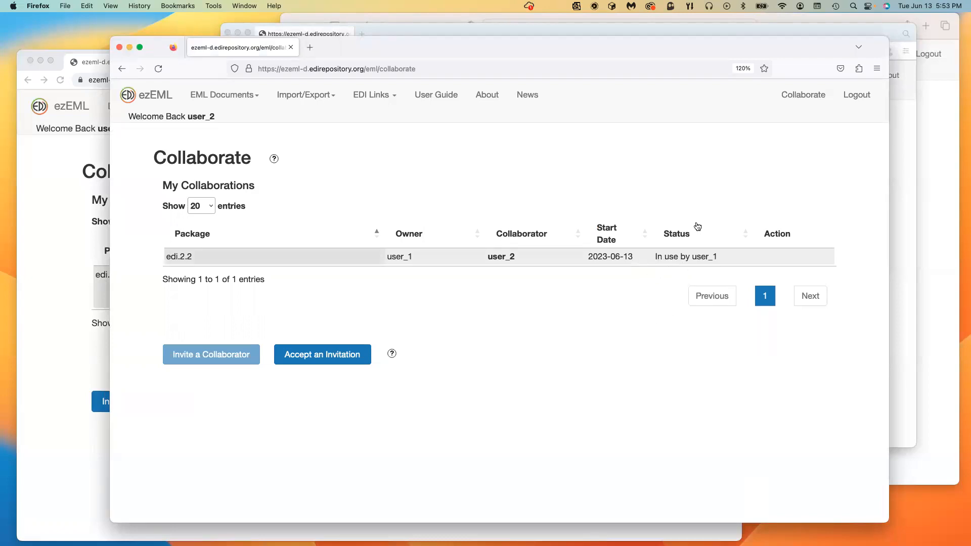
pyautogui.click(810, 97)
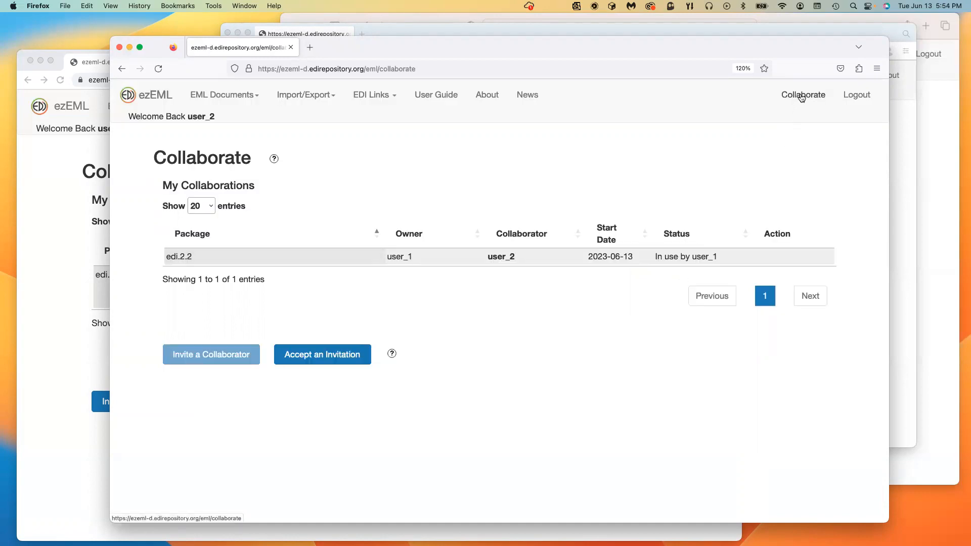
pyautogui.click(49, 475)
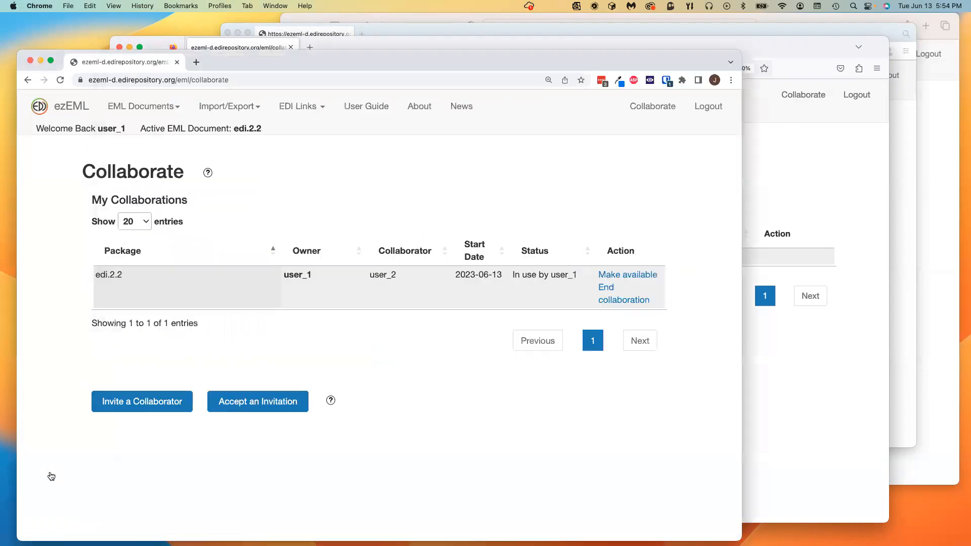
# Step: Refresh the collaborations list, then open edi.3.9 via EML Documents > Open
pyautogui.click(653, 108)
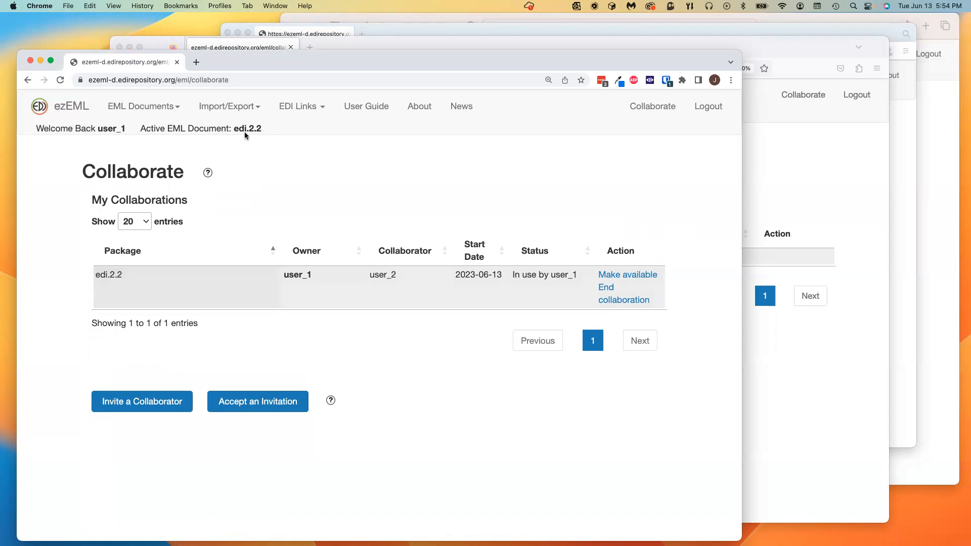
pyautogui.click(160, 108)
pyautogui.click(144, 167)
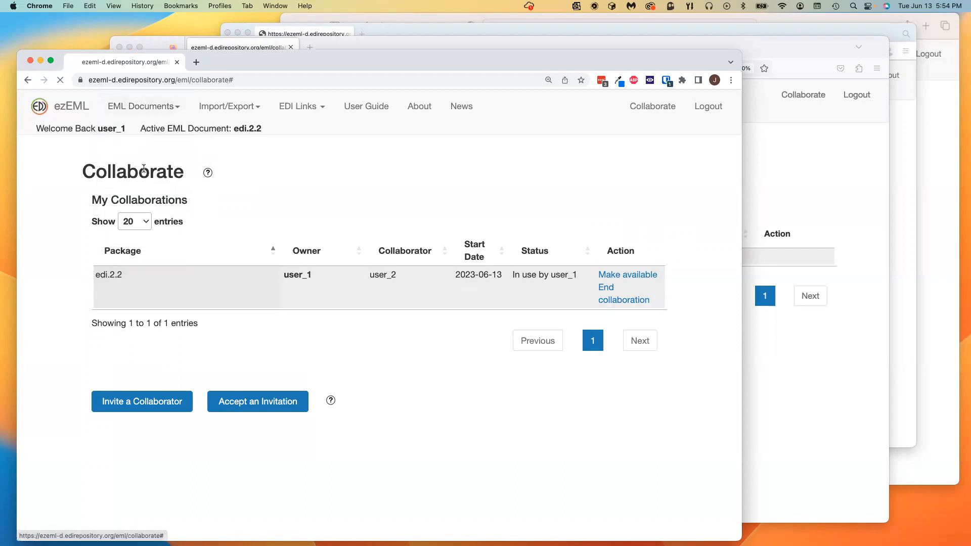
pyautogui.click(358, 253)
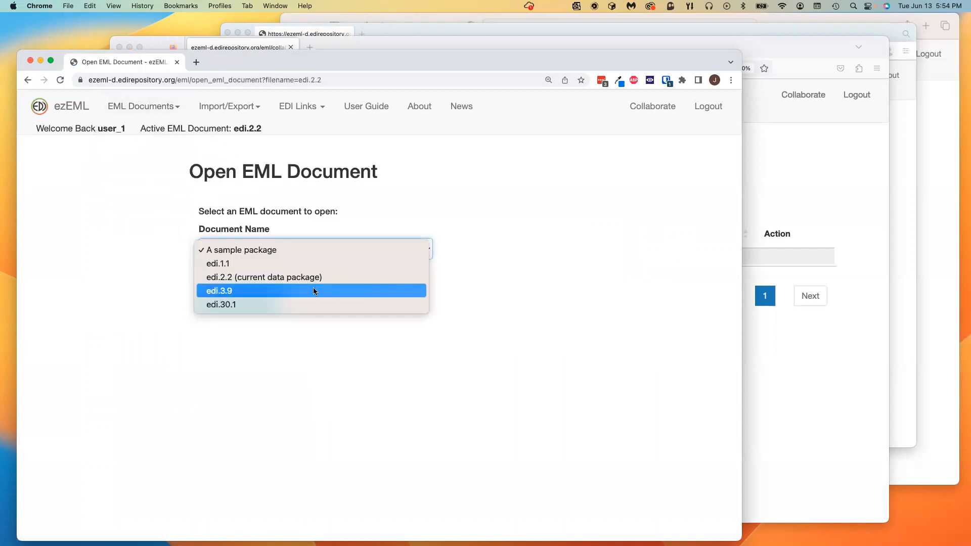
pyautogui.click(313, 287)
pyautogui.click(229, 300)
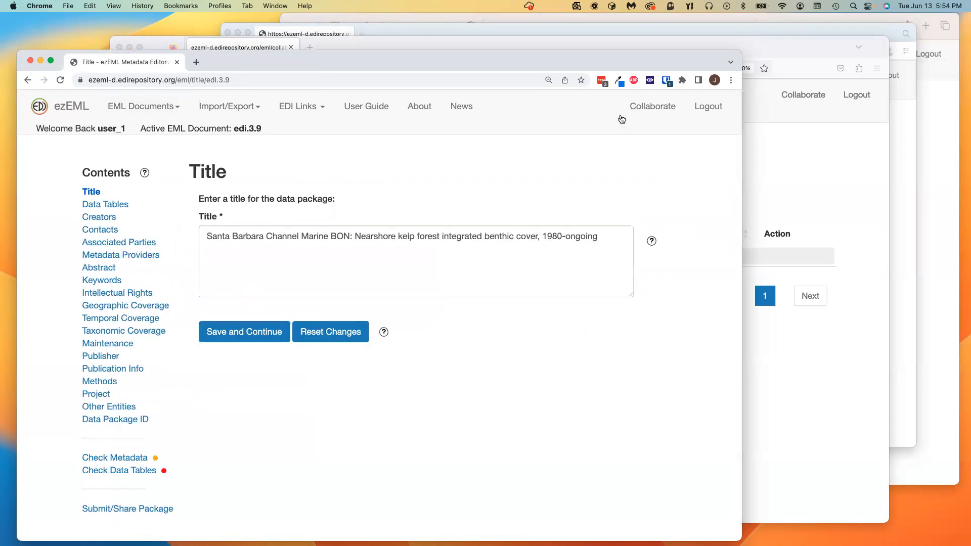
pyautogui.click(652, 106)
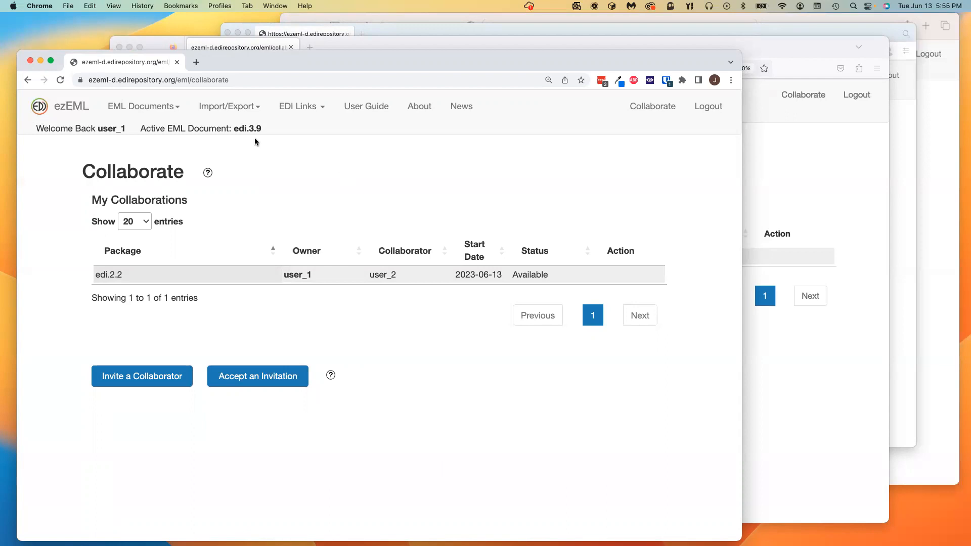
pyautogui.click(71, 106)
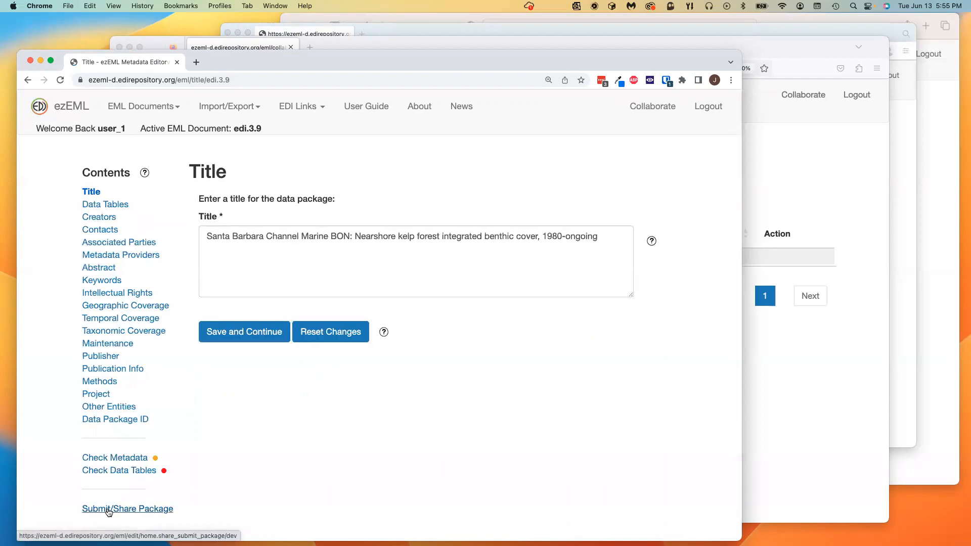
# Step: Show the Submit/Share Package page for edi.3.9
pyautogui.click(108, 510)
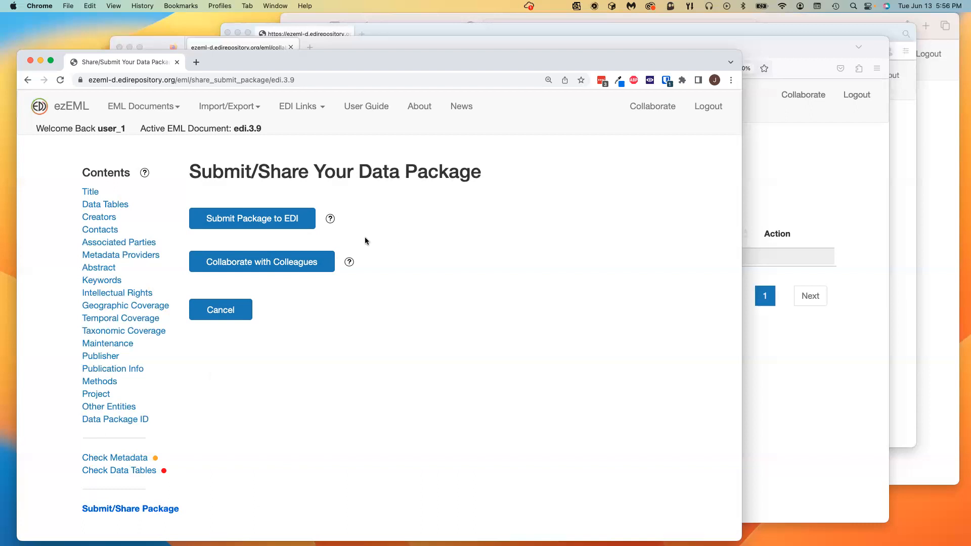
# Step: Start an EDI submission and autofill the submitter's name and e-mail
pyautogui.click(280, 228)
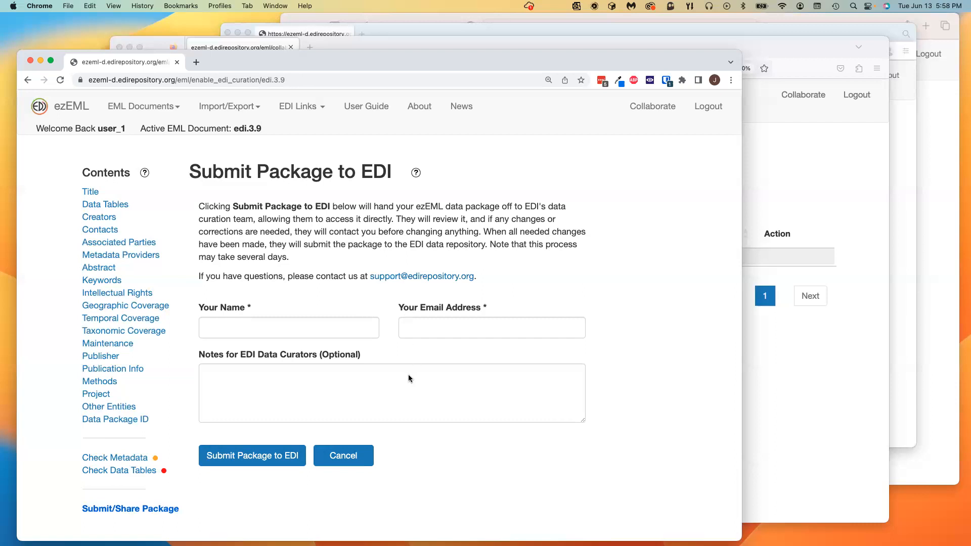
pyautogui.click(260, 328)
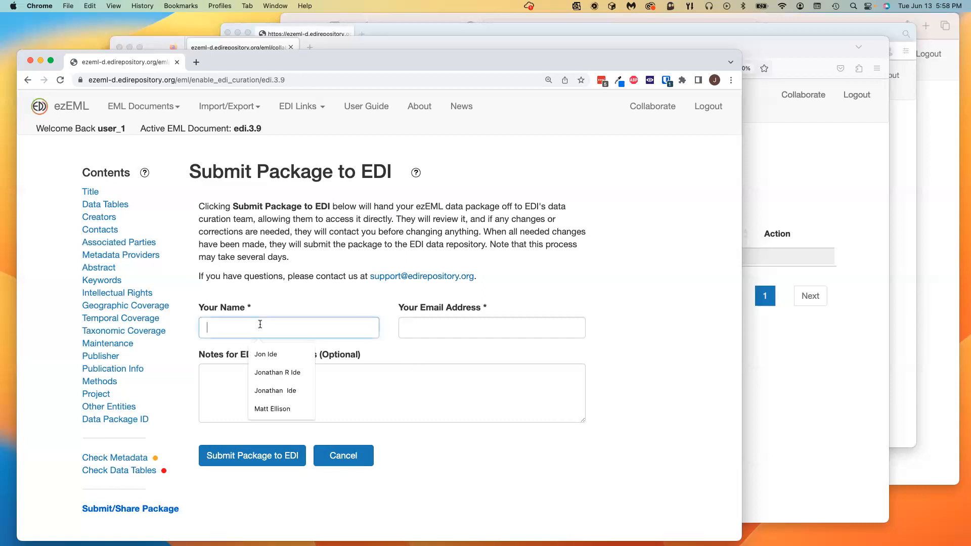
pyautogui.click(272, 356)
pyautogui.click(452, 329)
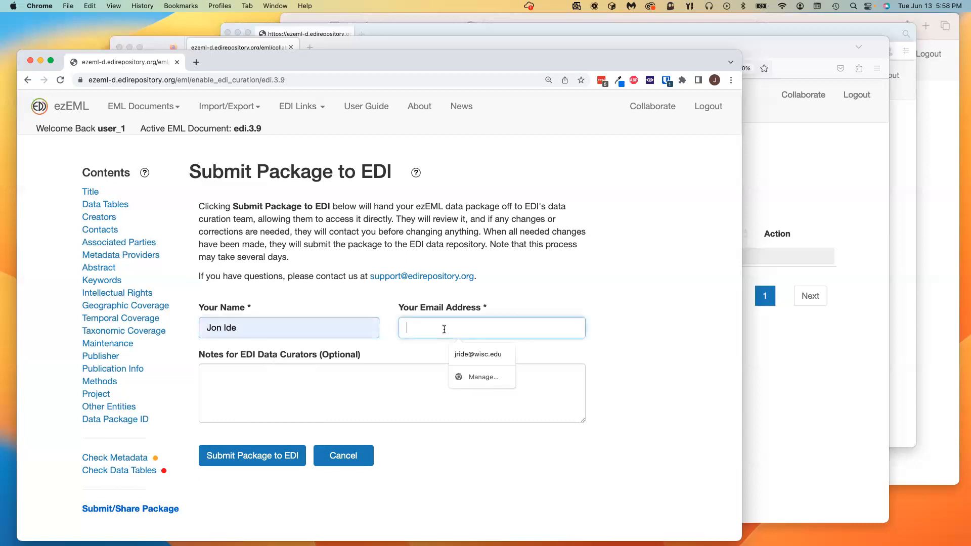
pyautogui.click(484, 357)
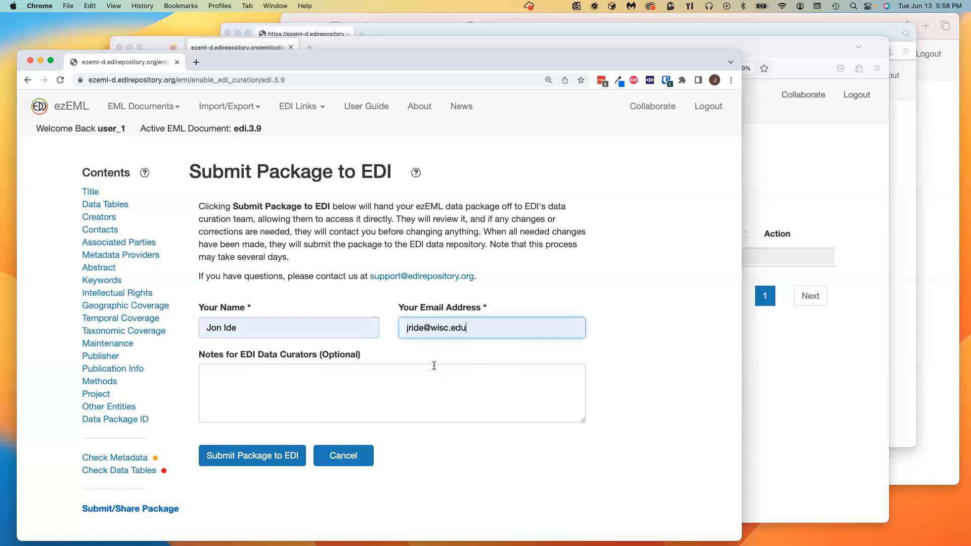
# Step: Add the curator note 'THIS IS A TEST' and submit the package to EDI
pyautogui.click(269, 386)
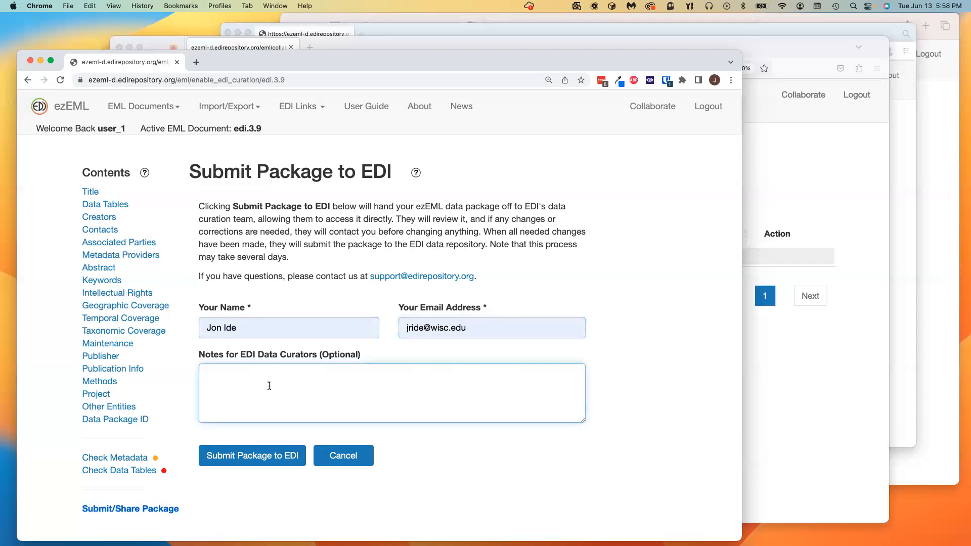
pyautogui.write('THIS IS A TEST')
pyautogui.click(269, 457)
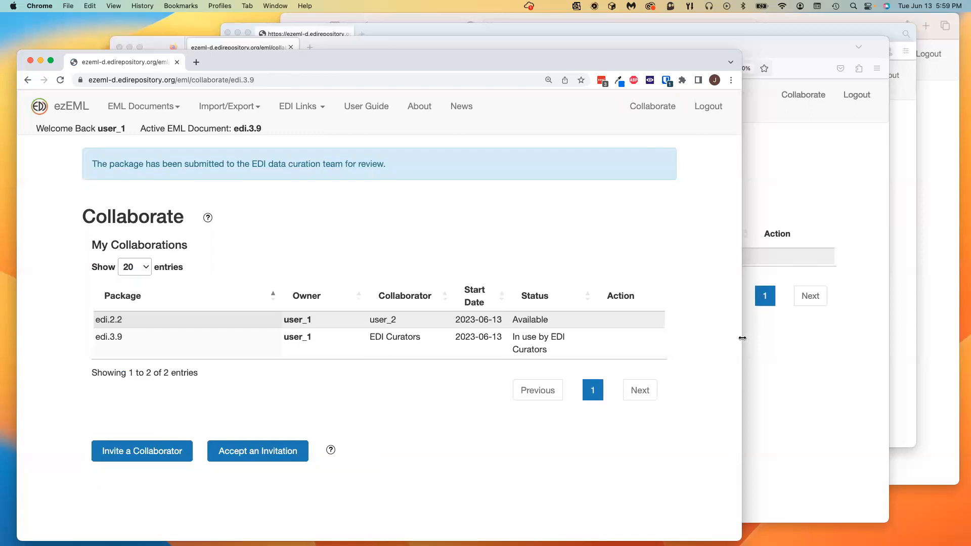
# Step: Widen the Chrome window so the whole collaborations table is visible
pyautogui.moveTo(743, 337); pyautogui.dragTo(850, 338)
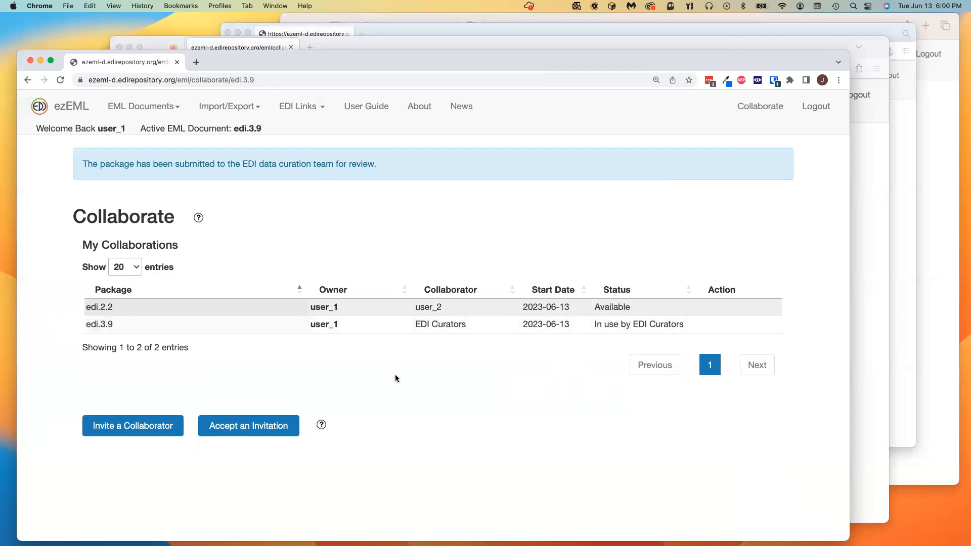
pyautogui.click(155, 107)
pyautogui.click(145, 169)
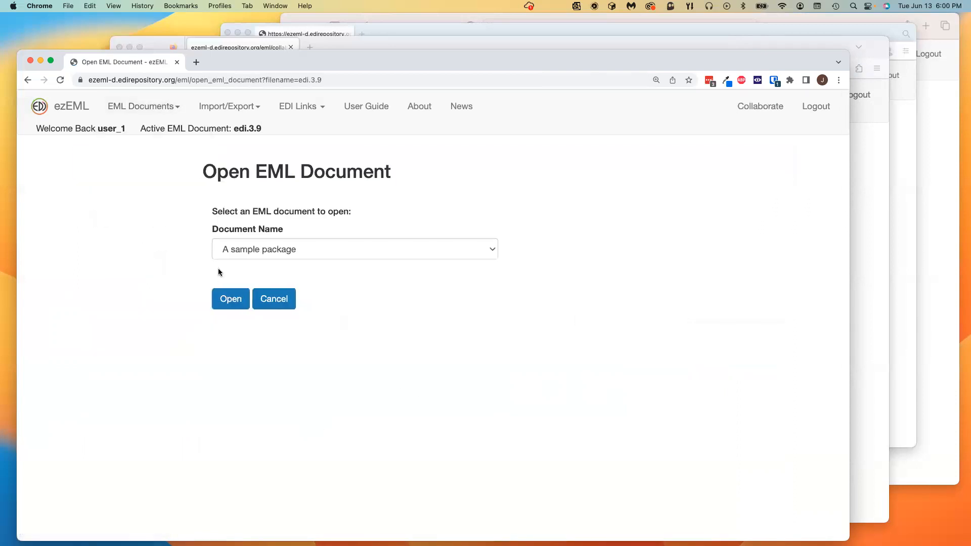
pyautogui.click(381, 253)
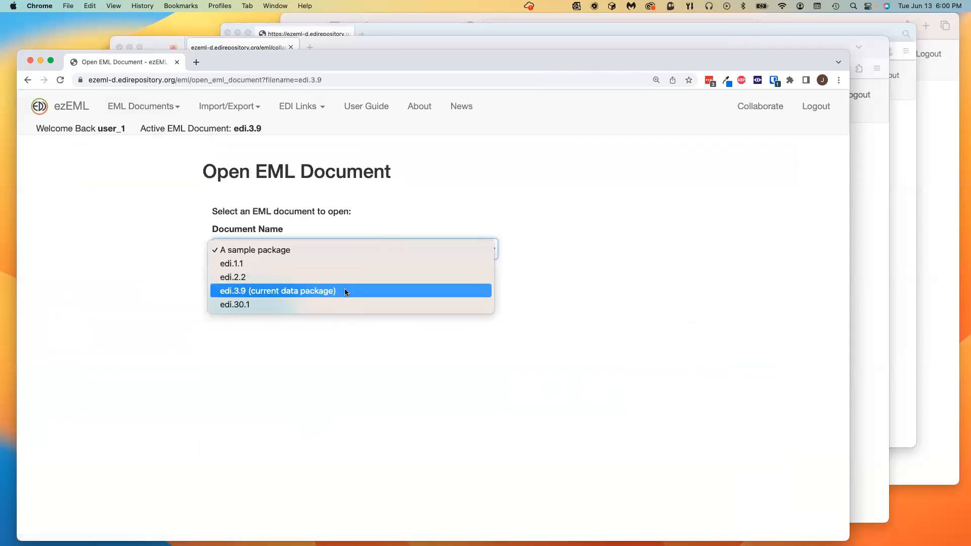
pyautogui.click(346, 292)
pyautogui.click(230, 299)
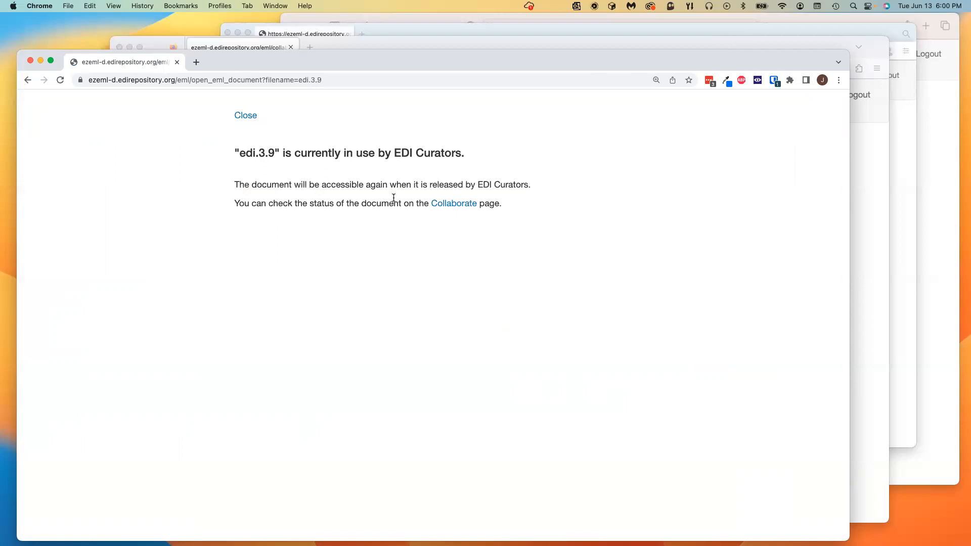
pyautogui.click(463, 205)
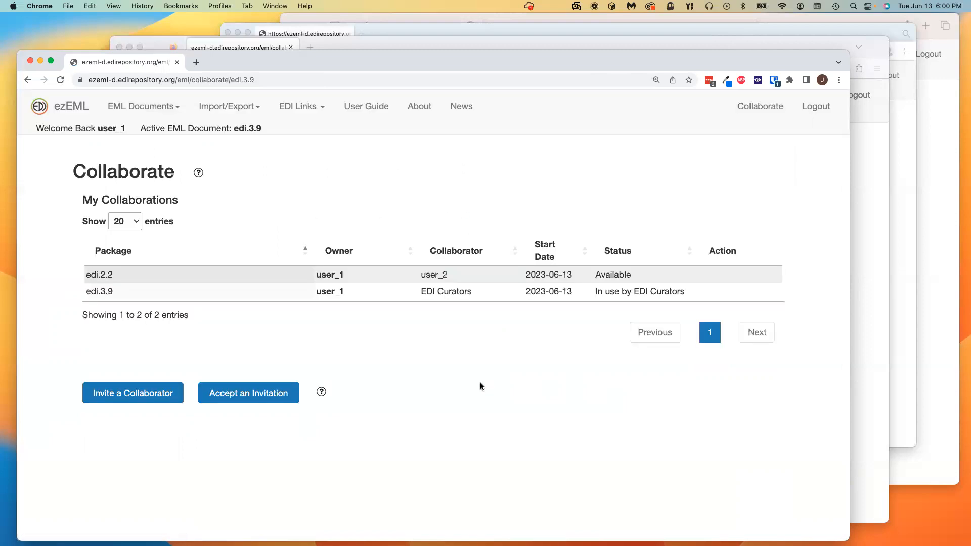
# Step: Switch to the curator's Safari session, show its collaborations, and widen the window
pyautogui.click(318, 19)
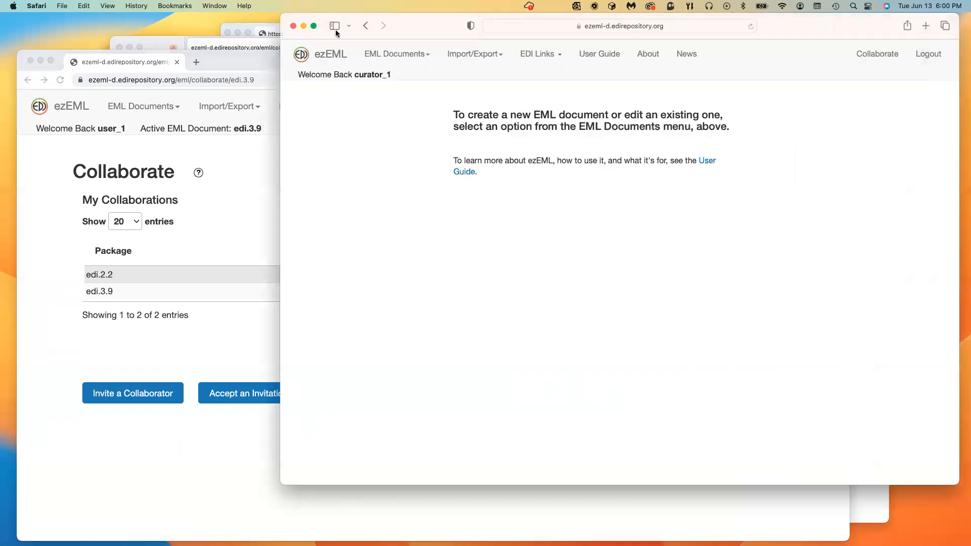
pyautogui.click(878, 58)
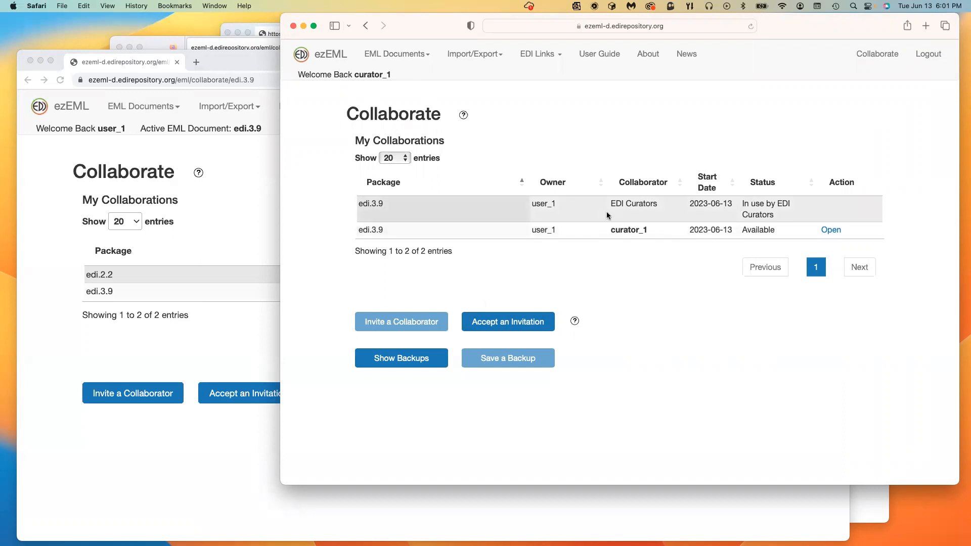
pyautogui.moveTo(280, 289); pyautogui.dragTo(205, 279)
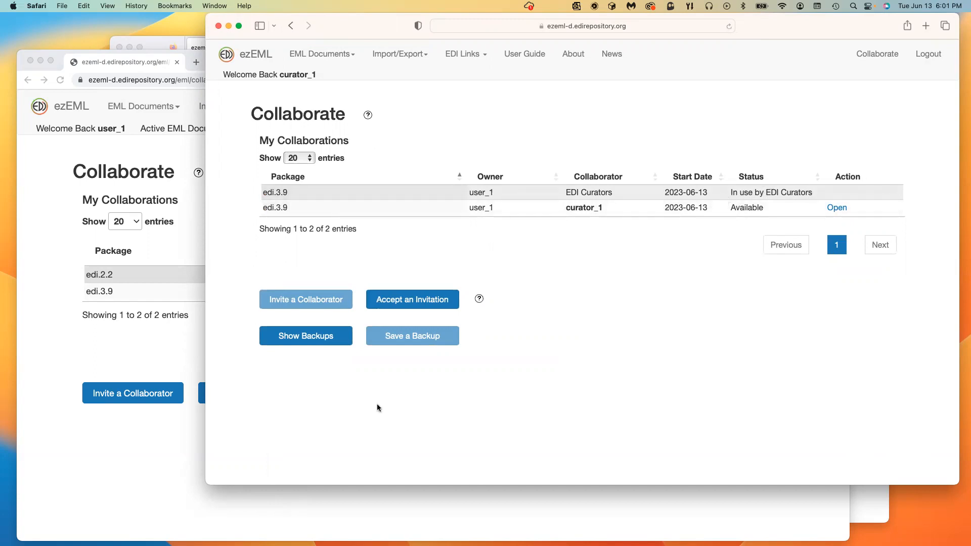
pyautogui.click(153, 484)
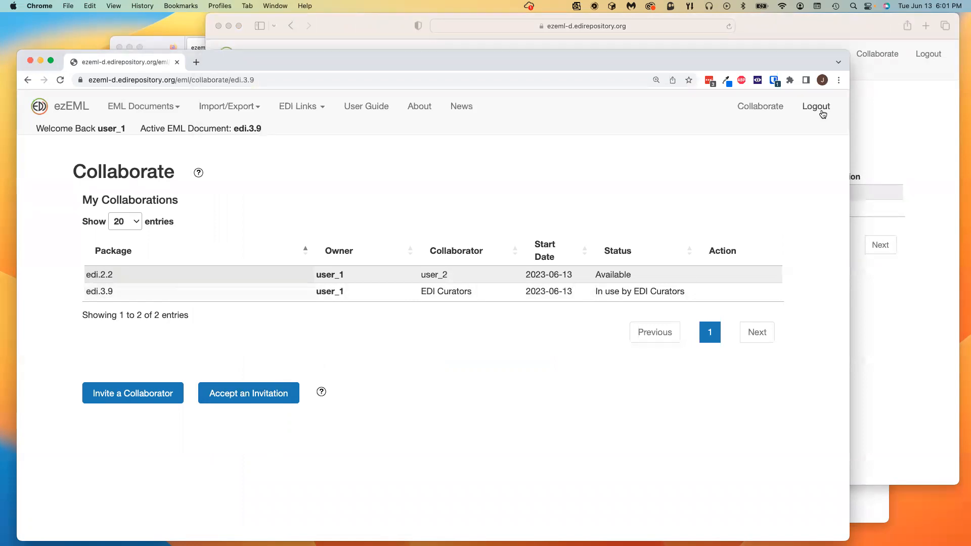
pyautogui.click(925, 132)
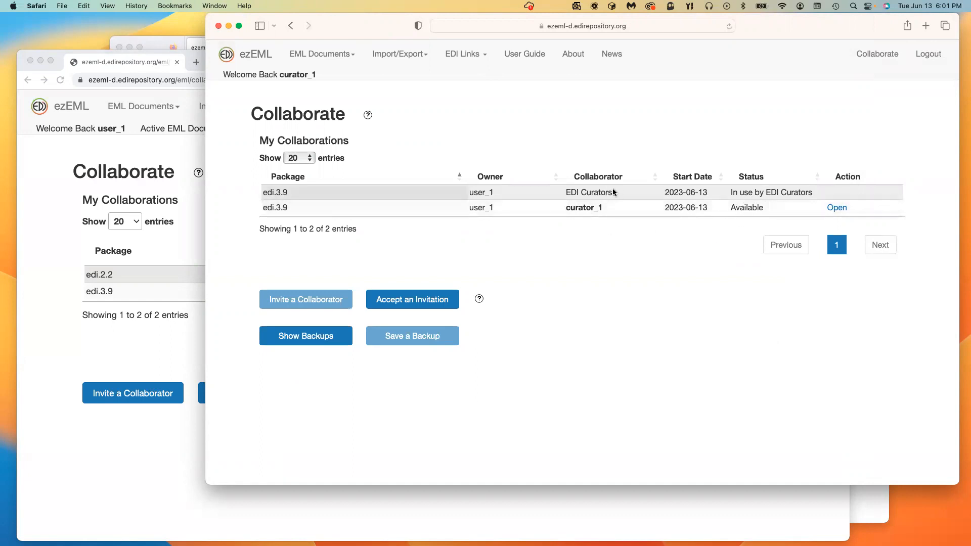
# Step: Open edi.3.9 as the curator and permanently dismiss the Welcome dialog
pyautogui.click(837, 208)
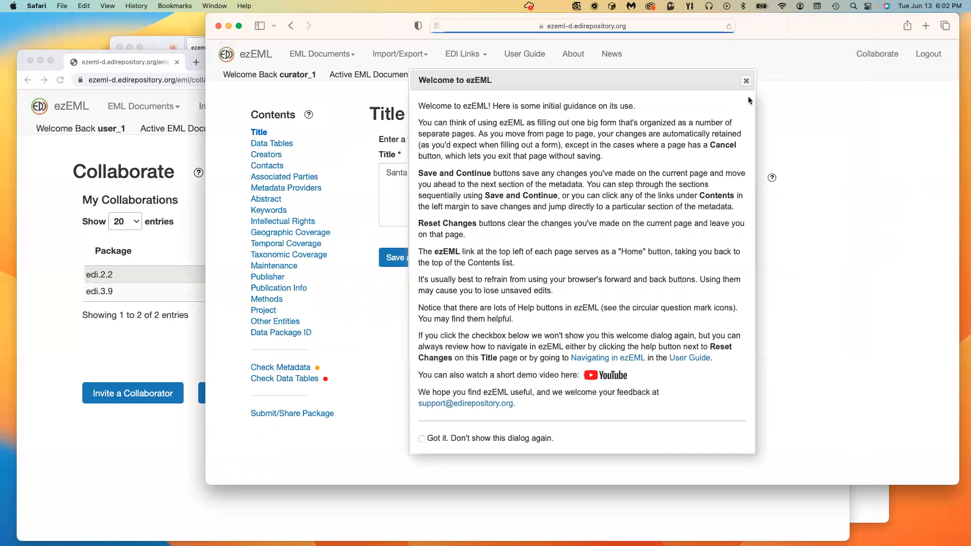
pyautogui.click(421, 438)
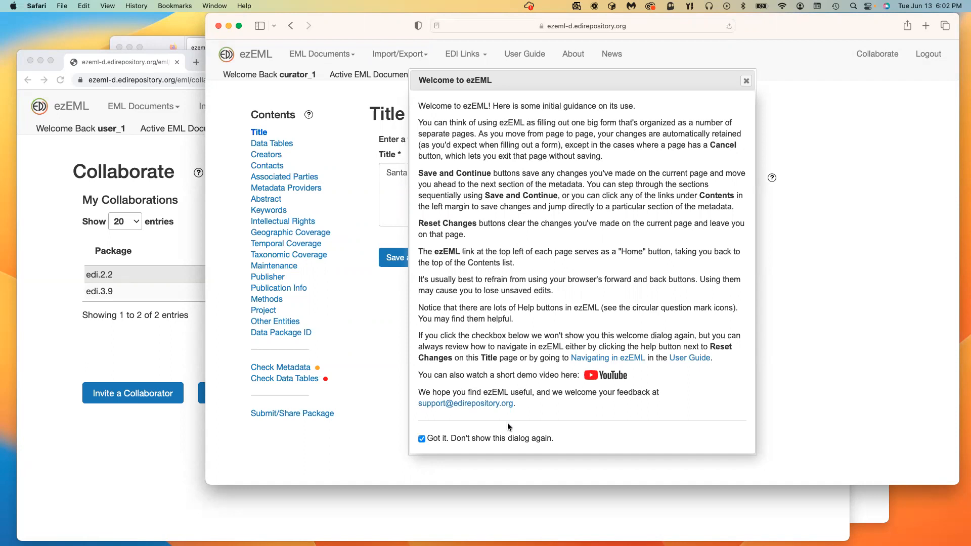
pyautogui.click(747, 82)
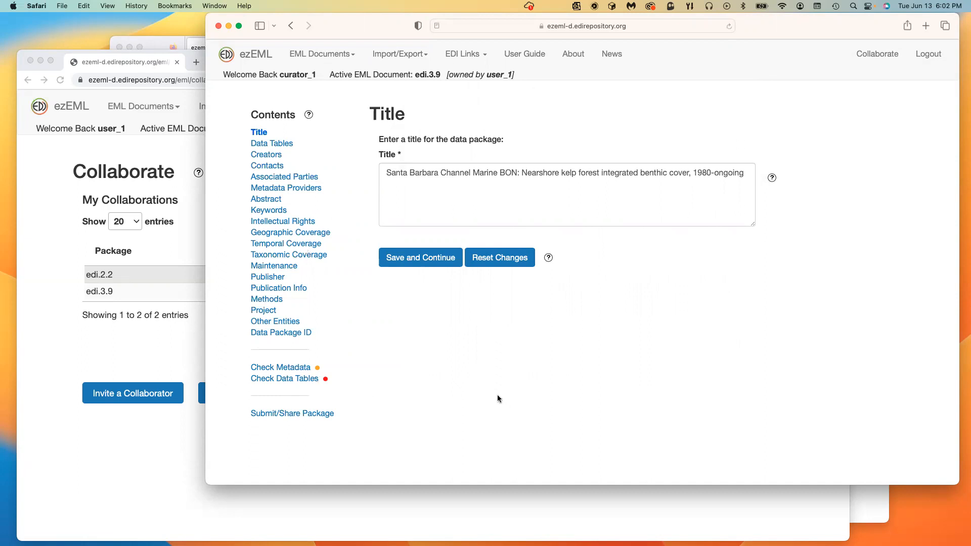
# Step: Show the curator's Collaborate page with edi.3.9 now in use by the curator
pyautogui.click(886, 57)
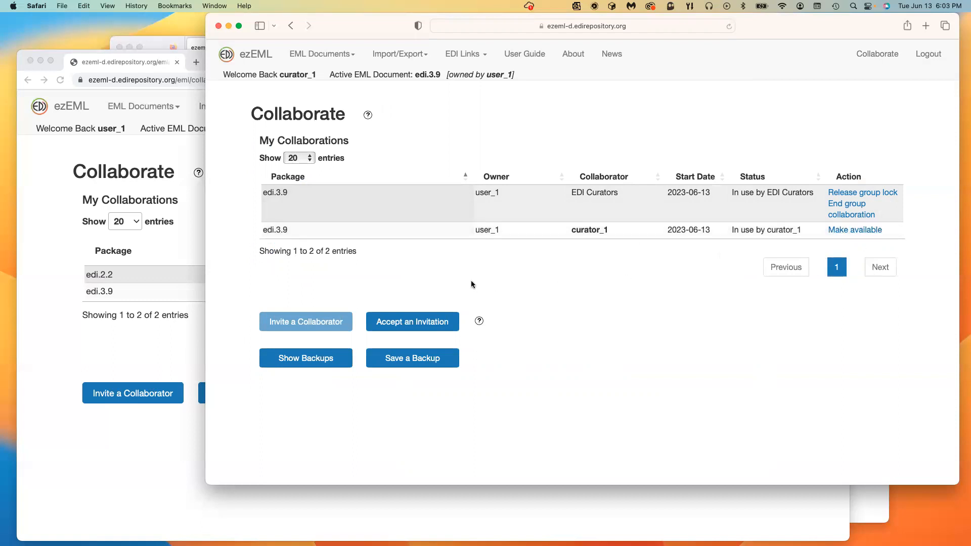
# Step: Append the title line 'Text added by curator_1' to edi.3.9, save, and return to Collaborate
pyautogui.click(261, 56)
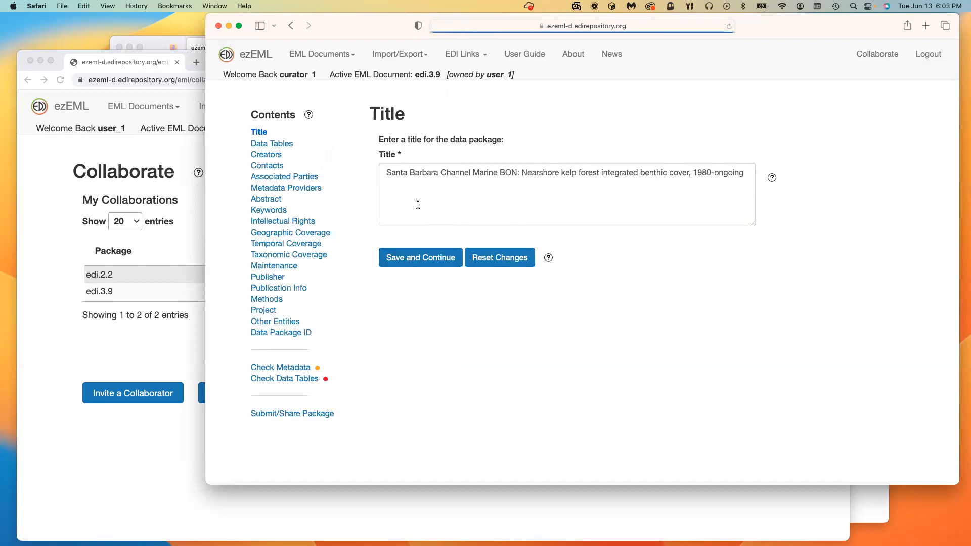
pyautogui.click(740, 184)
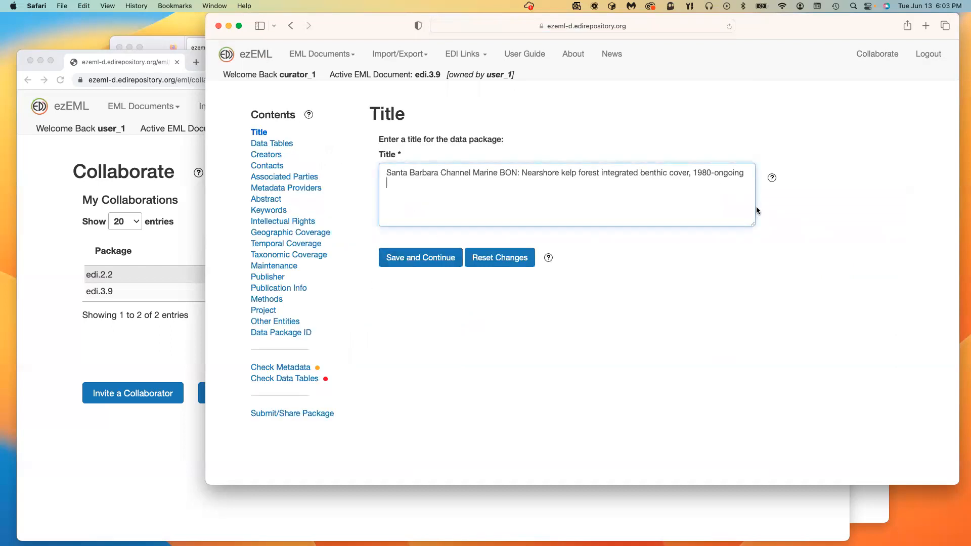
pyautogui.write('TEXT')
pyautogui.press('BackSpace')
pyautogui.press('BackSpace')
pyautogui.press('BackSpace')
pyautogui.press('BackSpace')
pyautogui.write('ext added by curator_1')
pyautogui.click(425, 261)
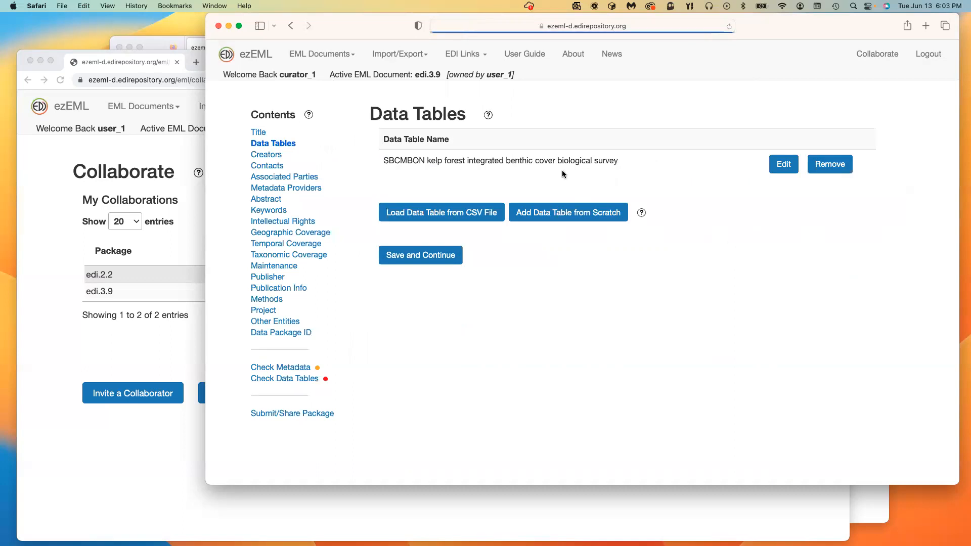
pyautogui.click(866, 55)
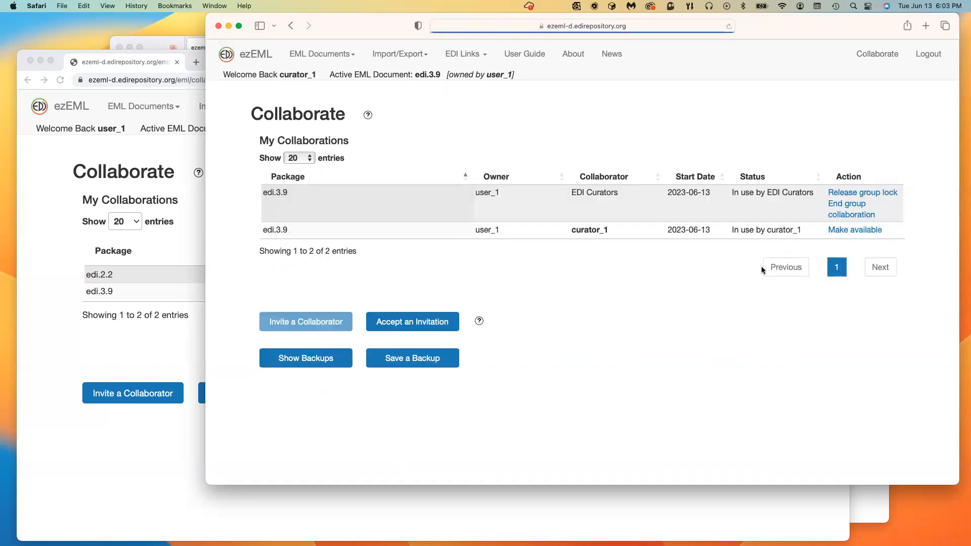
# Step: Release edi.3.9 as the curator, then refresh the owner's collaborations list to confirm it
pyautogui.click(866, 230)
pyautogui.click(889, 54)
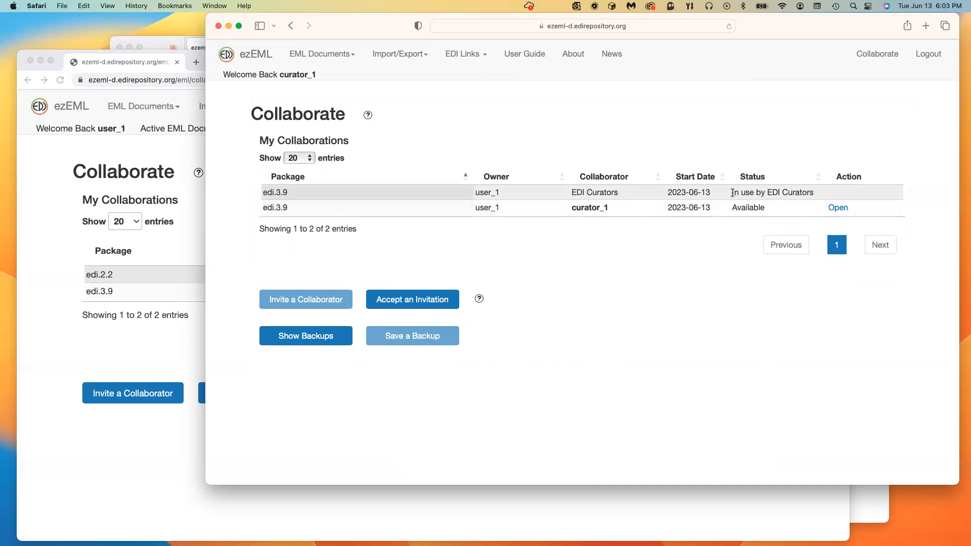
pyautogui.click(107, 453)
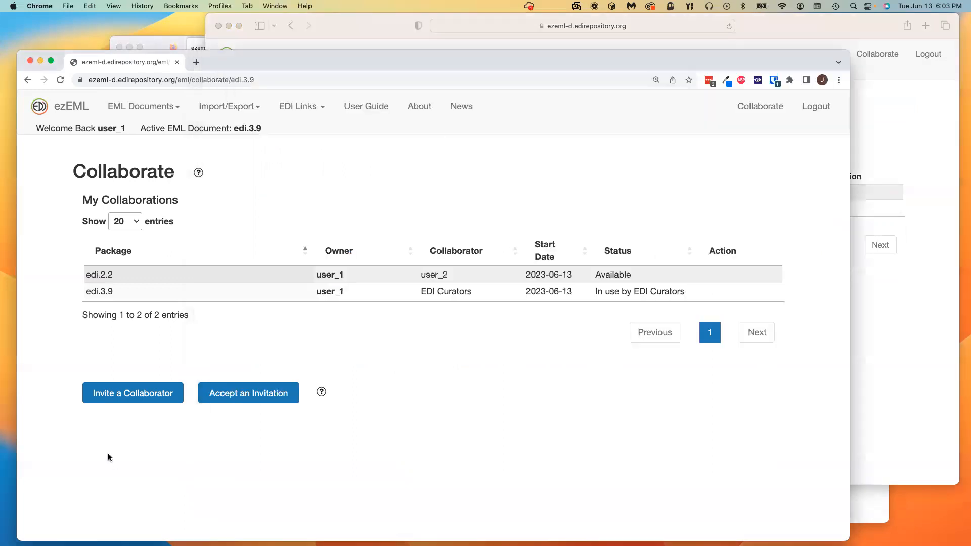
pyautogui.click(766, 110)
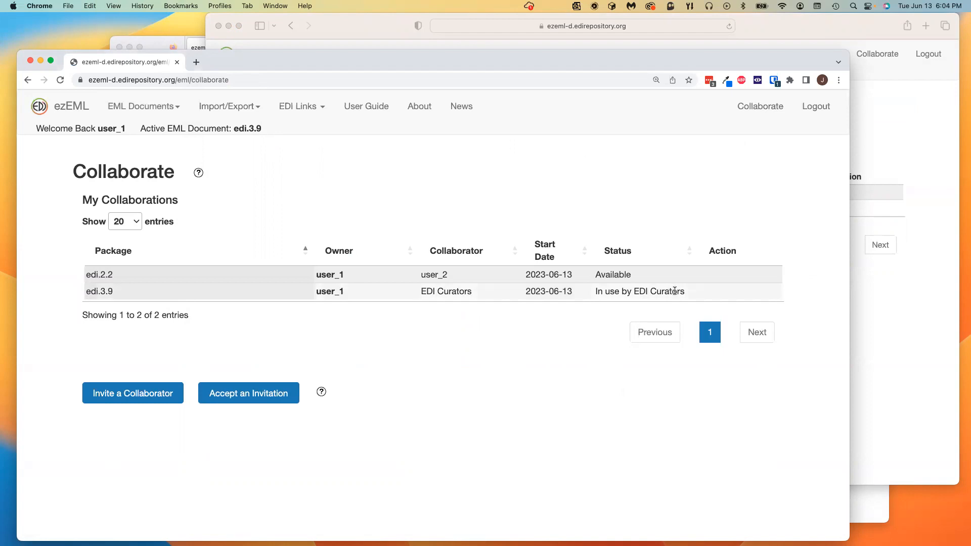
pyautogui.click(834, 27)
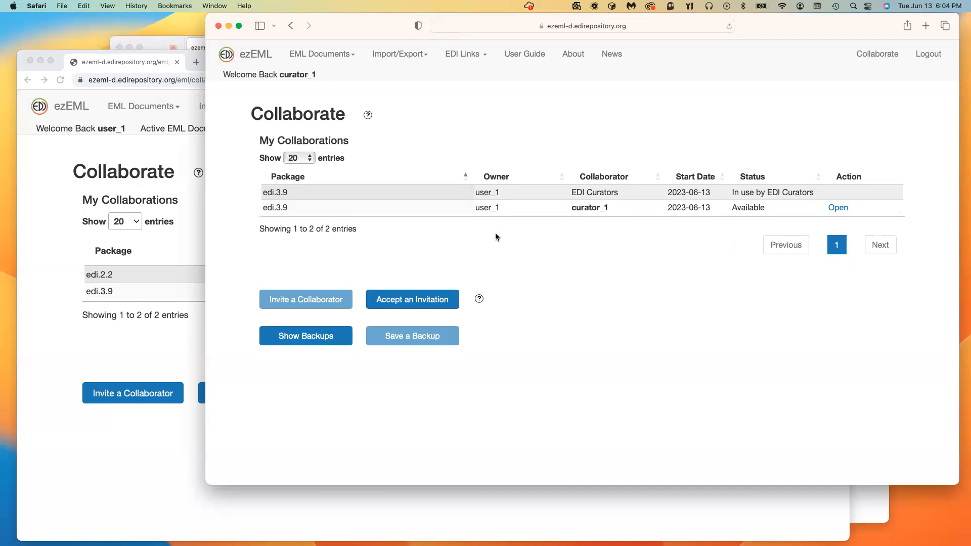
# Step: Reopen edi.3.9 as the curator and return to the collaborations list
pyautogui.click(837, 209)
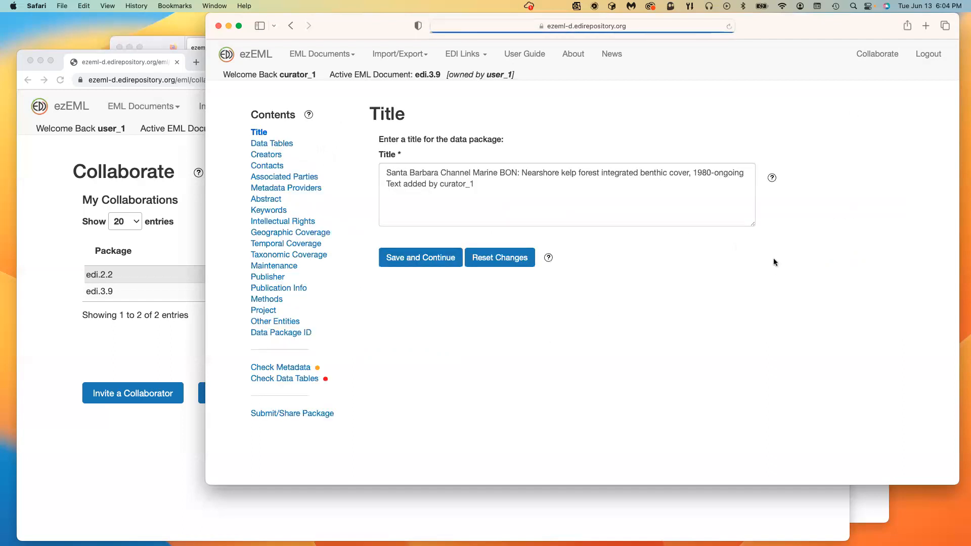
pyautogui.click(877, 54)
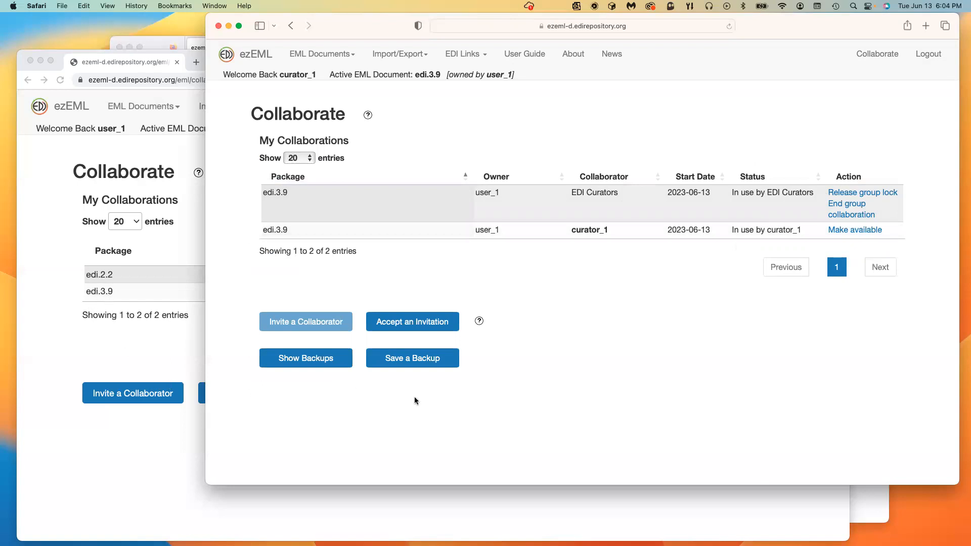
pyautogui.click(80, 338)
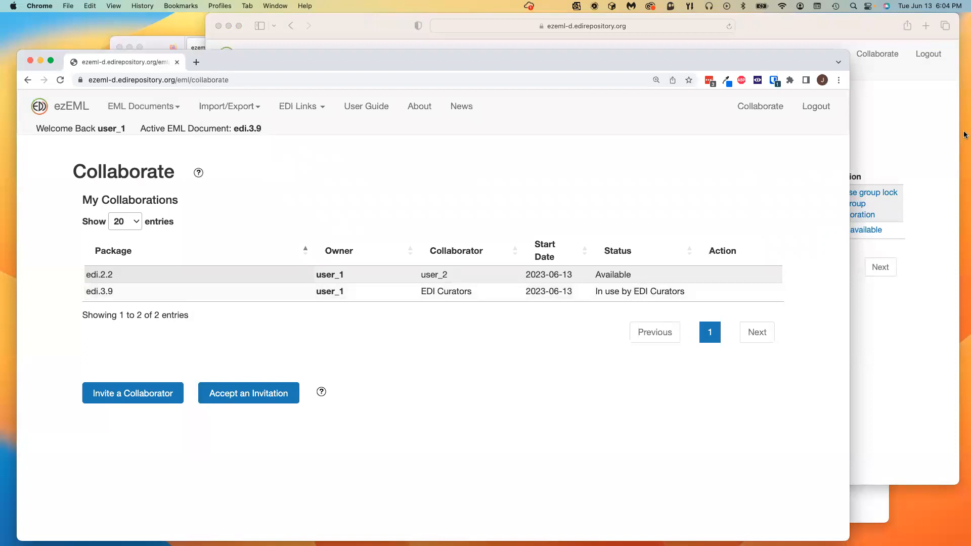
# Step: Release the EDI Curators group lock on edi.3.9 and refresh the owner's collaborations list
pyautogui.click(884, 200)
pyautogui.click(884, 198)
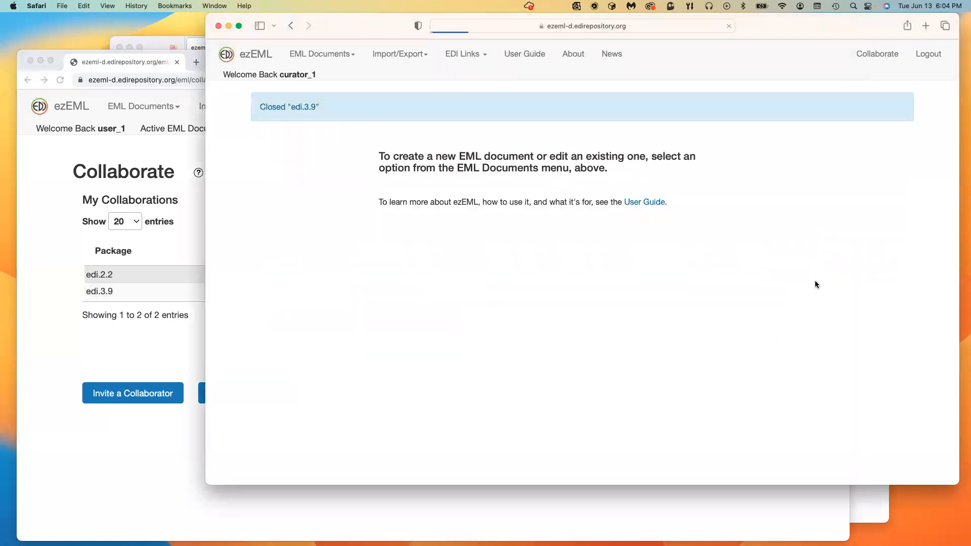
pyautogui.click(84, 352)
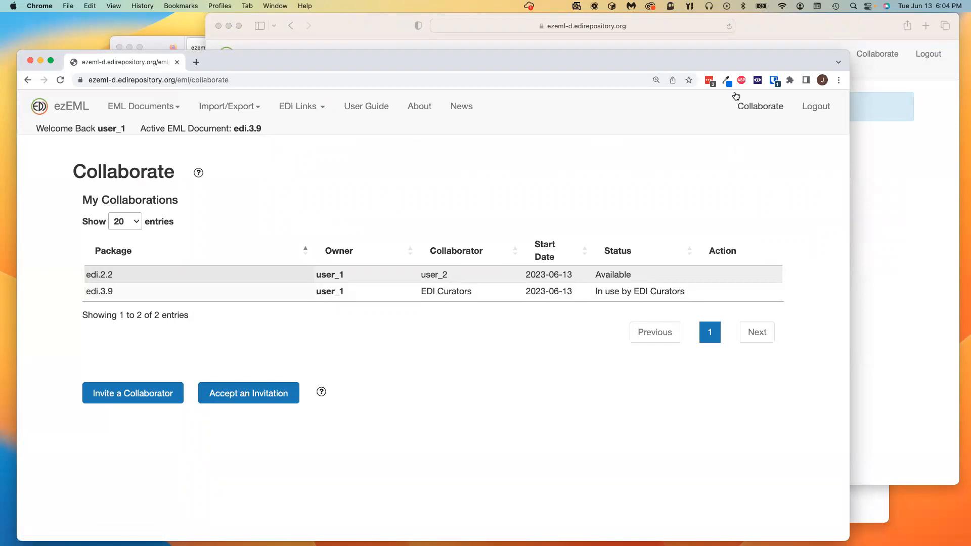
pyautogui.click(754, 105)
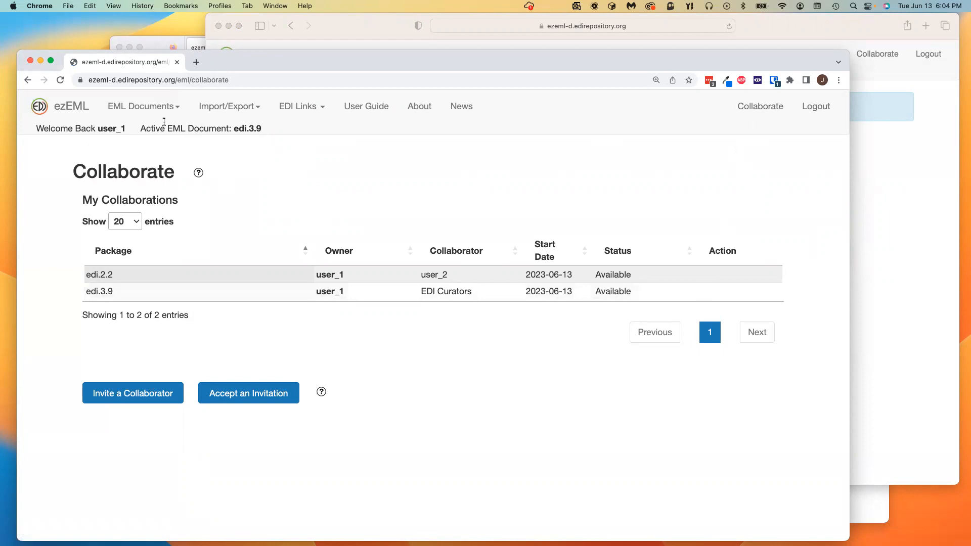
# Step: As the owner, open edi.3.9 via EML Documents > Open..., then make it available to collaborators
pyautogui.click(156, 107)
pyautogui.click(145, 167)
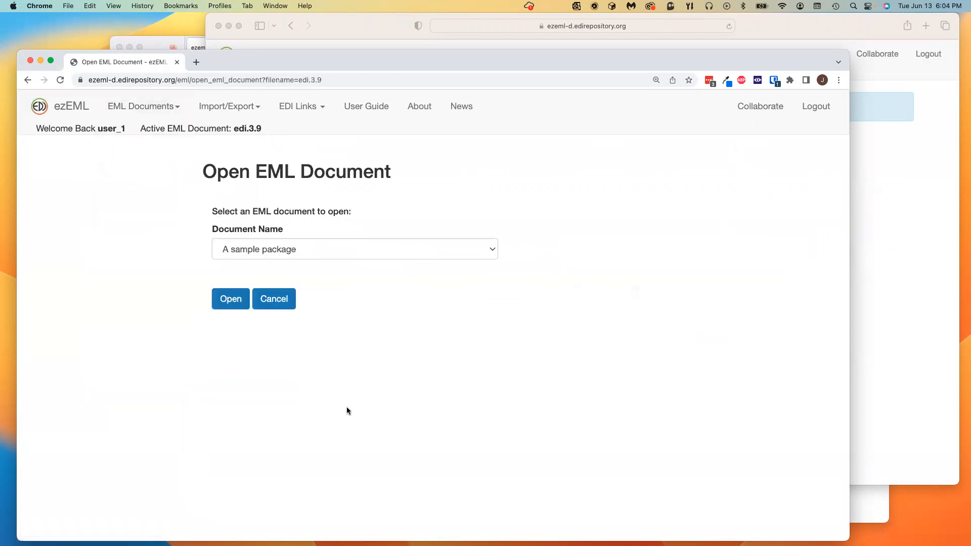
pyautogui.click(388, 244)
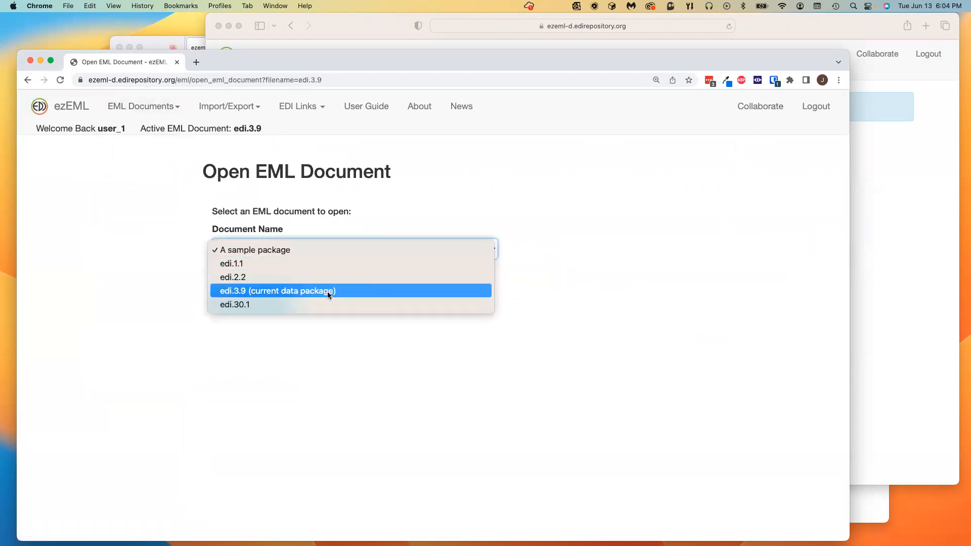
pyautogui.click(328, 292)
pyautogui.click(225, 301)
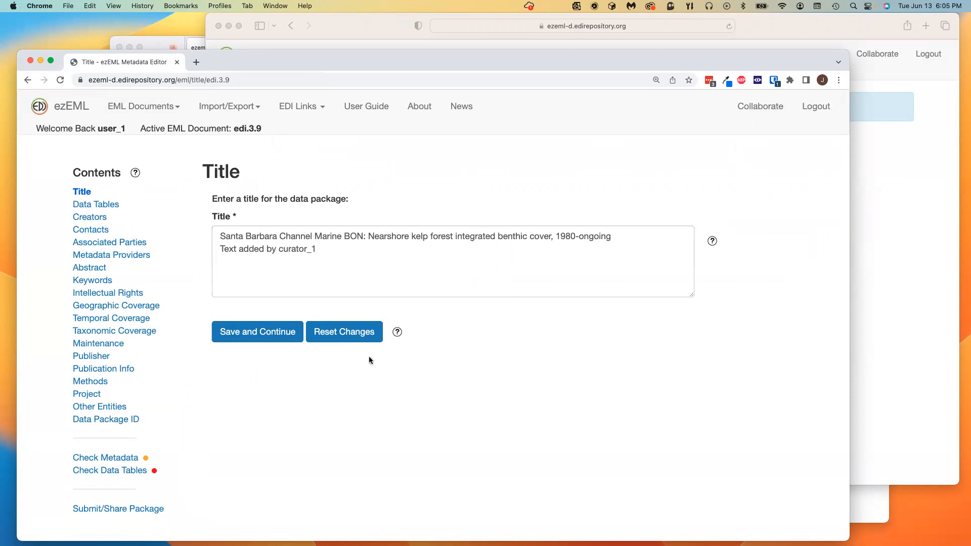
pyautogui.click(767, 111)
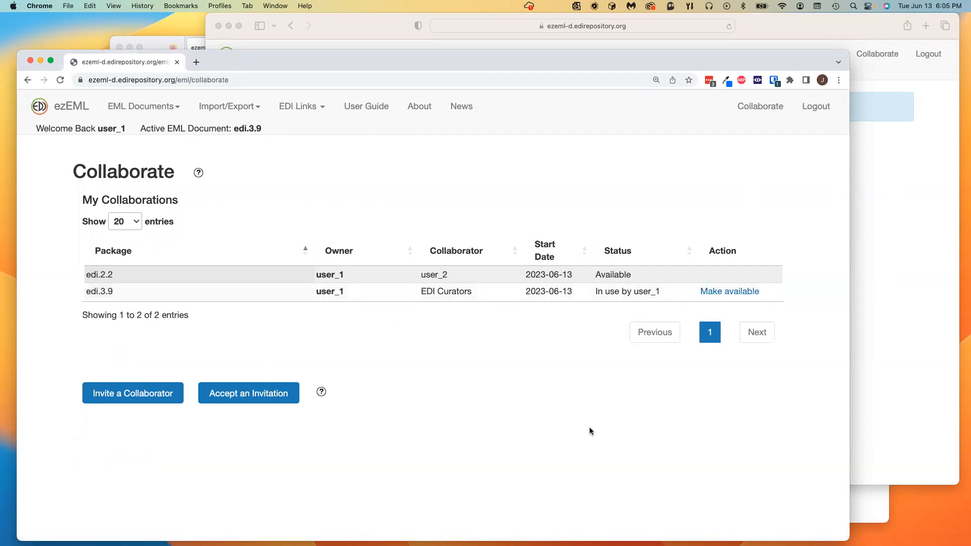
pyautogui.click(743, 293)
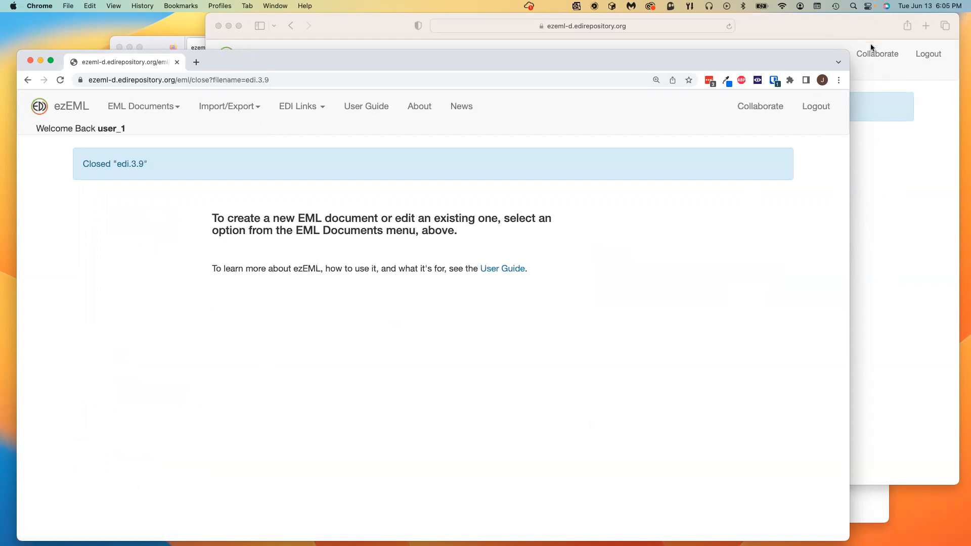
# Step: In the curator's Collaborate list, open edi.3.9 and return to the collaborations list
pyautogui.click(863, 25)
pyautogui.click(878, 54)
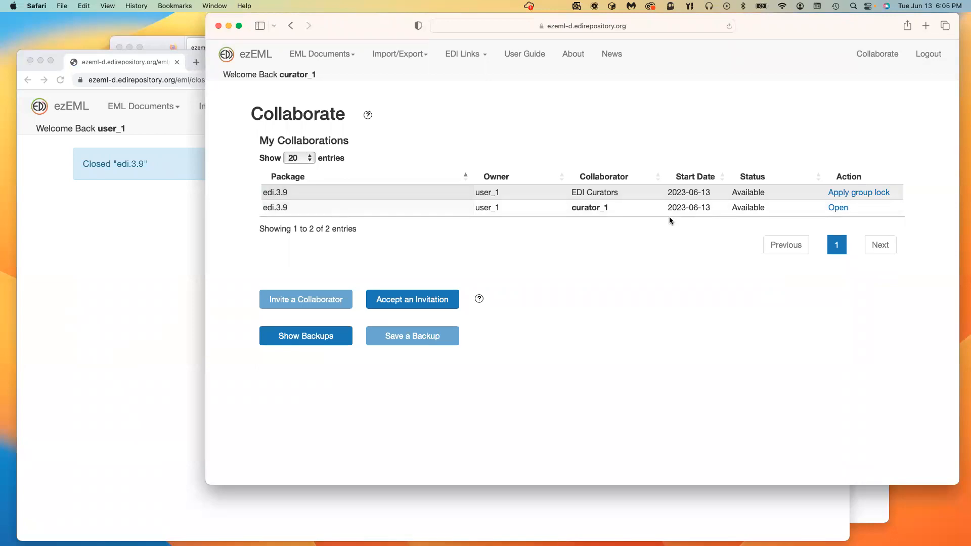
pyautogui.click(836, 208)
pyautogui.click(878, 54)
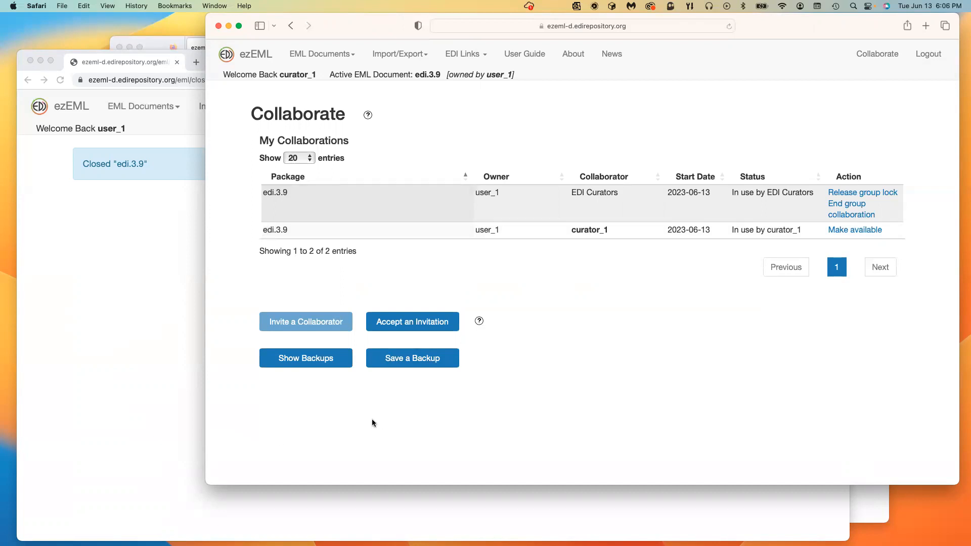
pyautogui.click(307, 359)
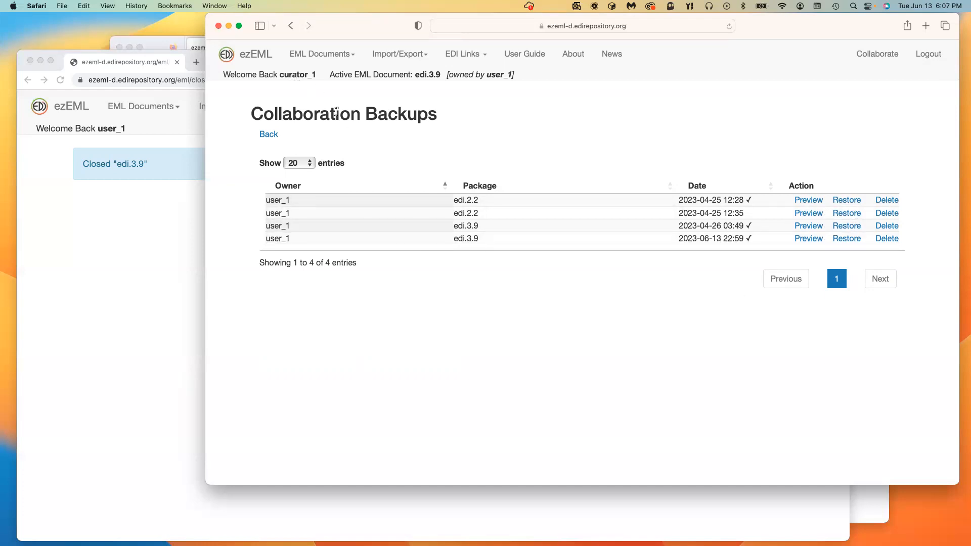
pyautogui.click(891, 56)
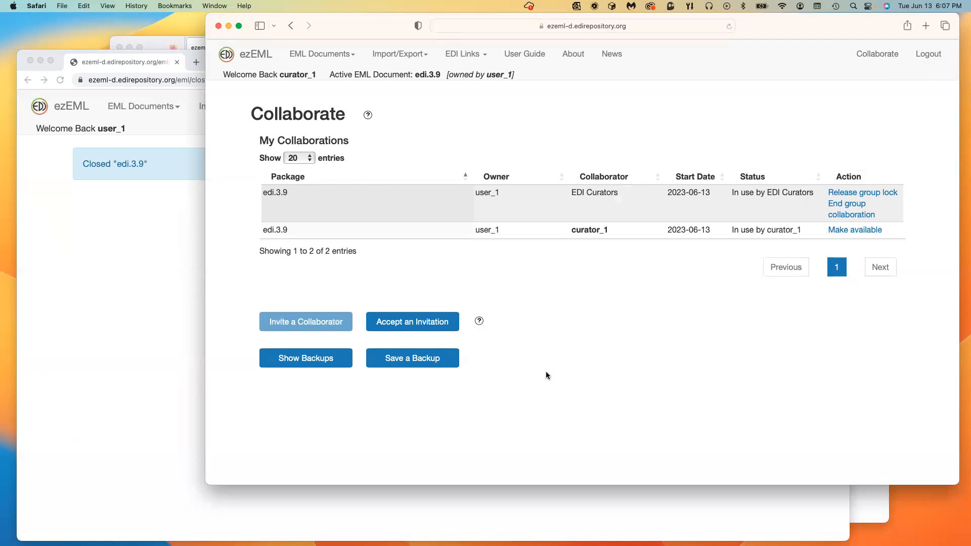
# Step: End the EDI Curators group collaboration on edi.3.9, confirm with OK, and refresh the owner's list
pyautogui.click(850, 207)
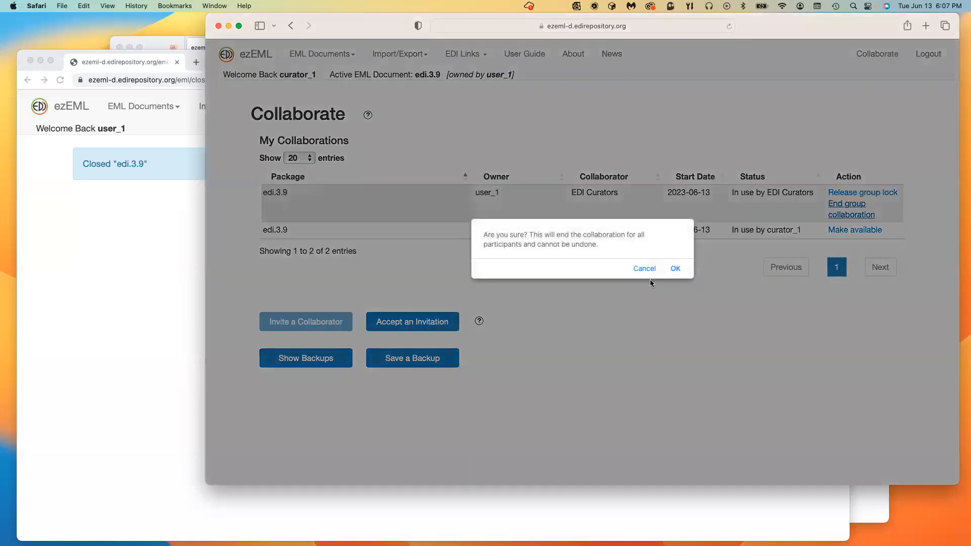
pyautogui.click(675, 268)
pyautogui.click(76, 370)
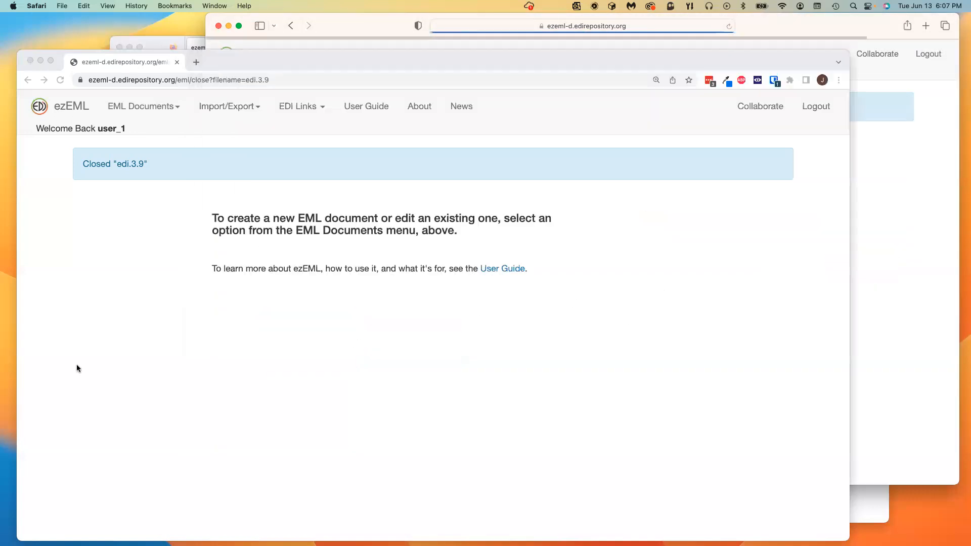
pyautogui.click(745, 112)
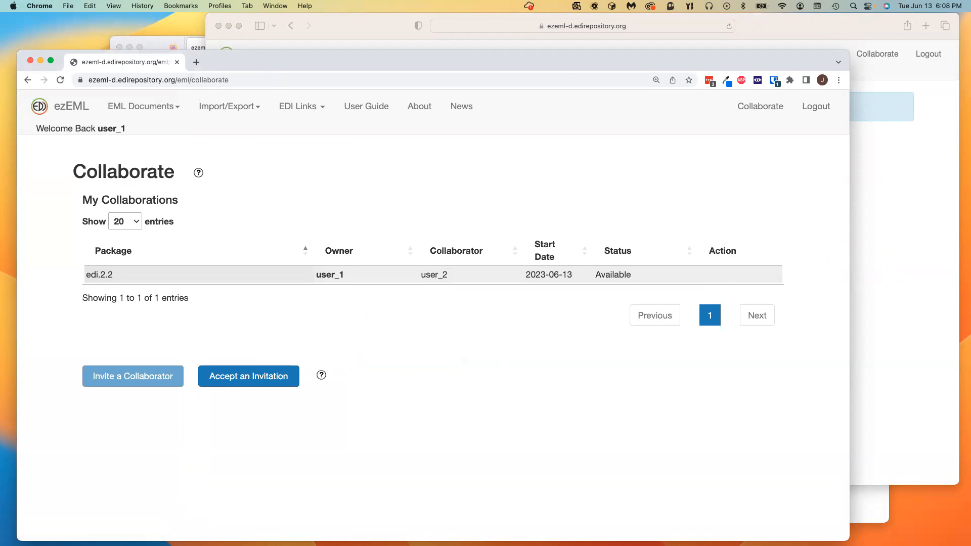
# Step: From the ezEML home page, open 'A sample package' through EML Documents > Open...
pyautogui.click(66, 108)
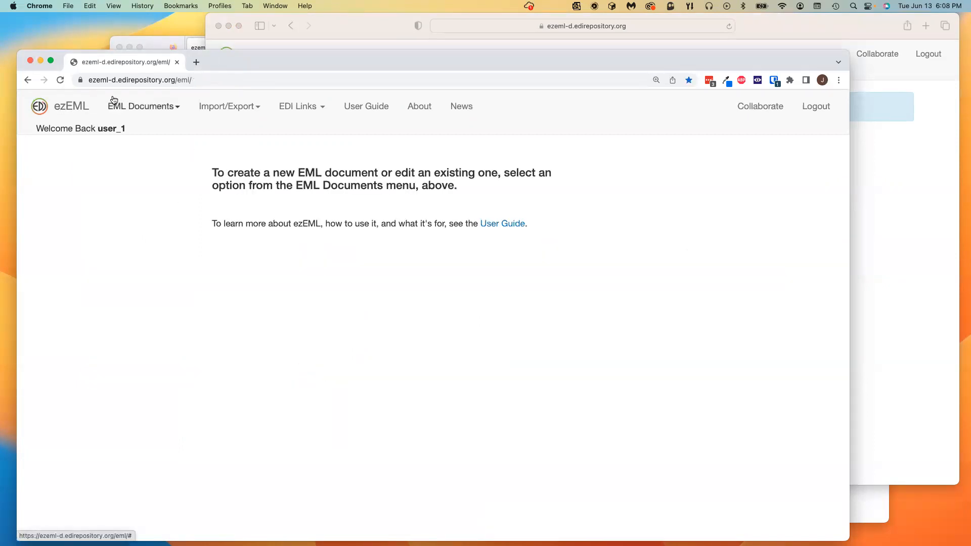
pyautogui.click(114, 104)
pyautogui.click(138, 169)
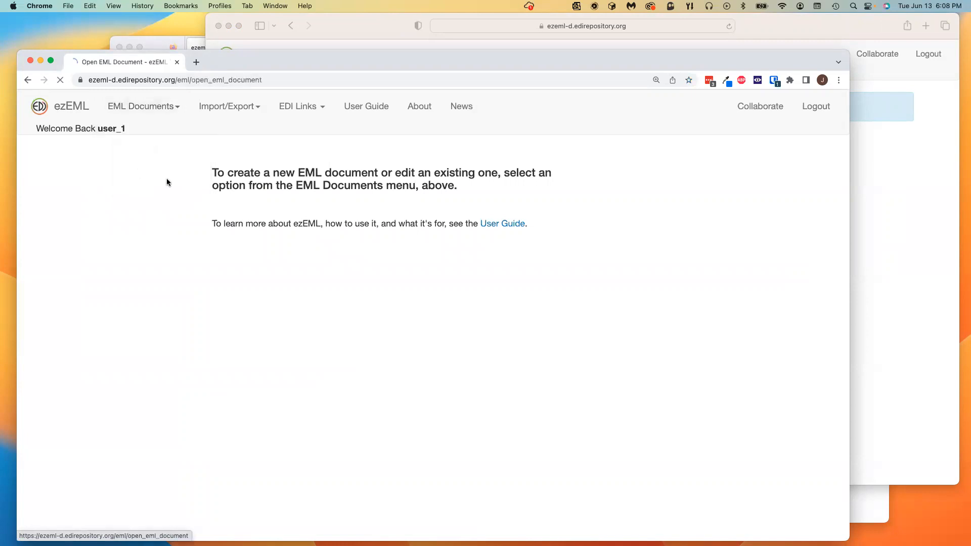
pyautogui.click(236, 304)
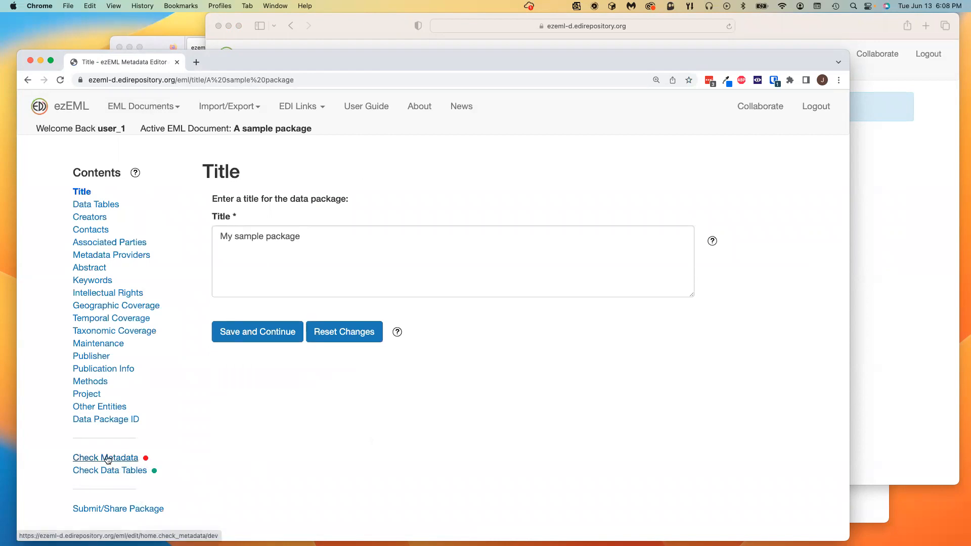
# Step: Run Check Metadata on A sample package, review the missing Creators and Contacts, and show Submit/Share Package
pyautogui.click(124, 458)
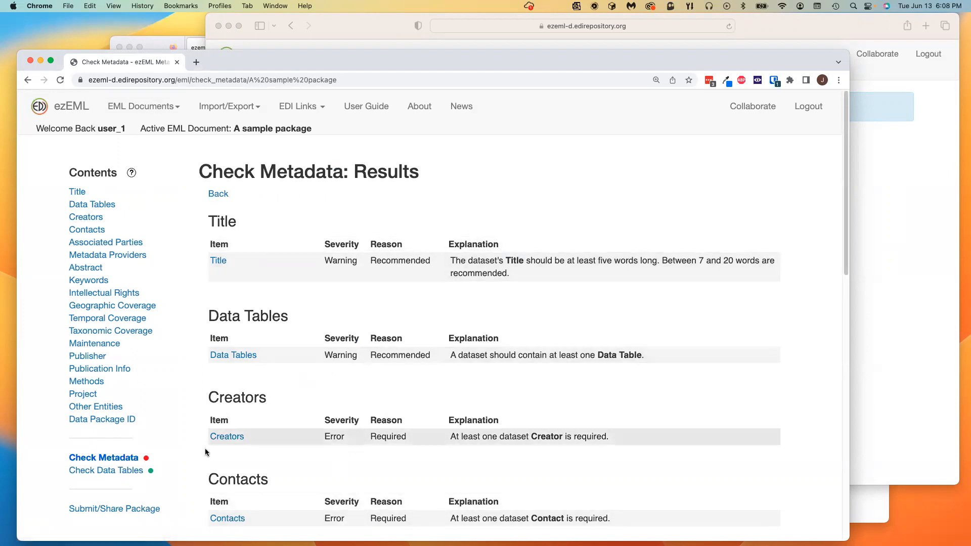
pyautogui.scroll(-1, 329, 497)
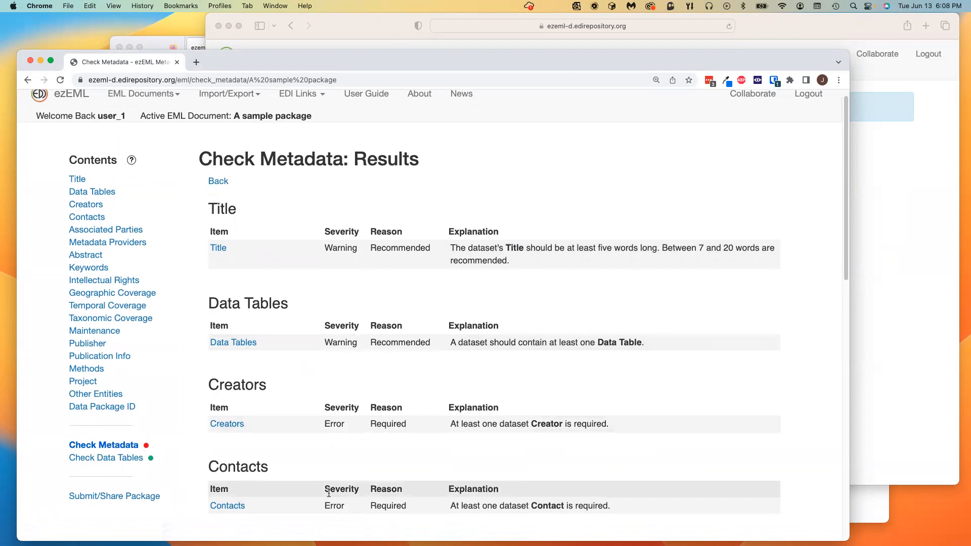
pyautogui.scroll(-2, 328, 492)
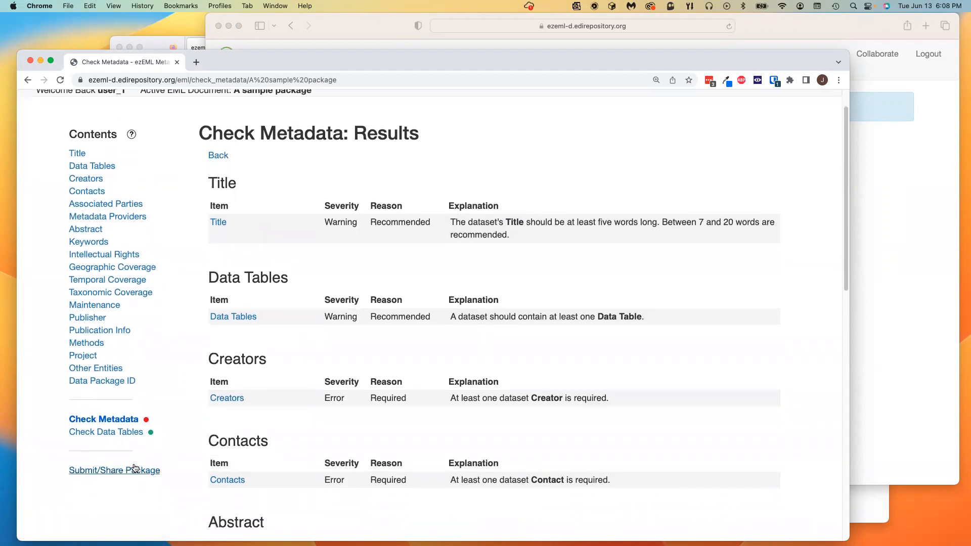
pyautogui.click(107, 424)
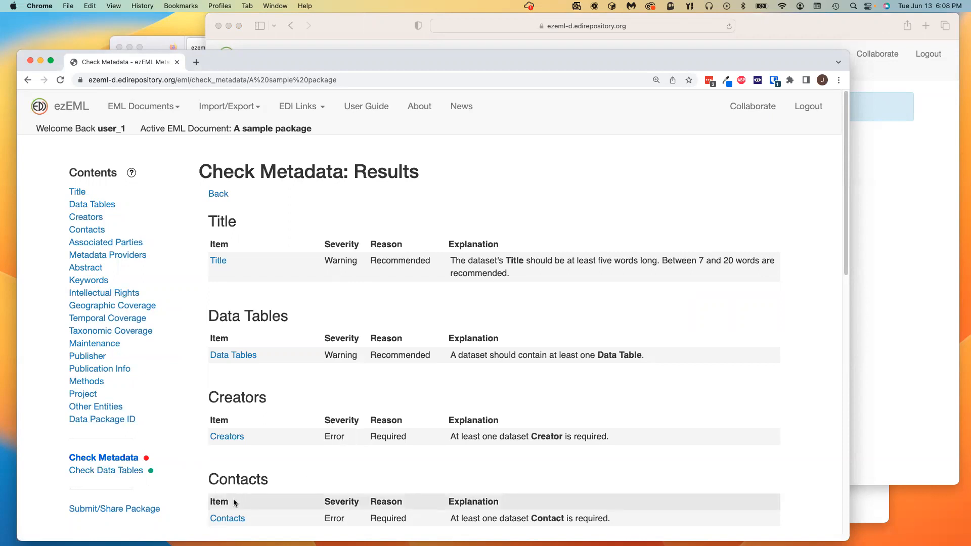
pyautogui.click(135, 510)
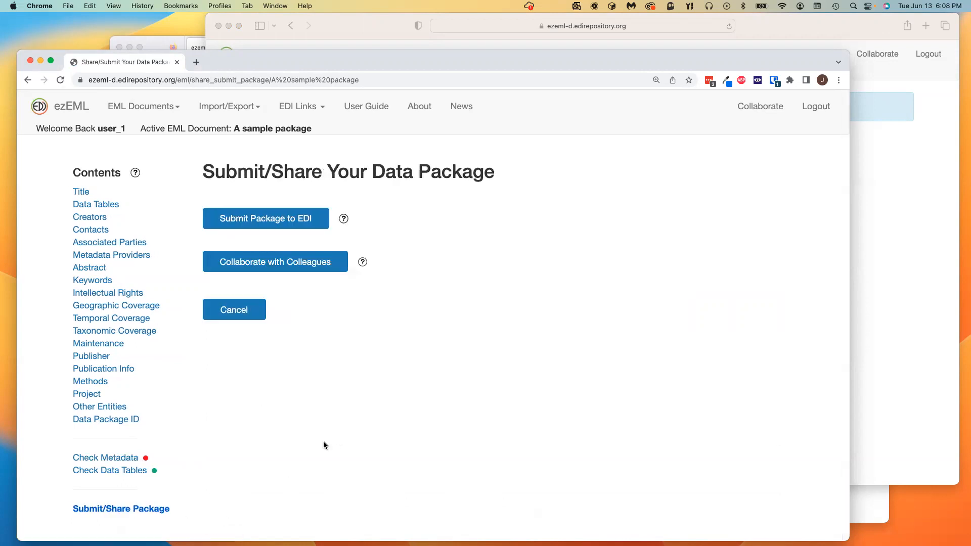
# Step: Open the Submit Package to EDI form for A sample package
pyautogui.click(287, 219)
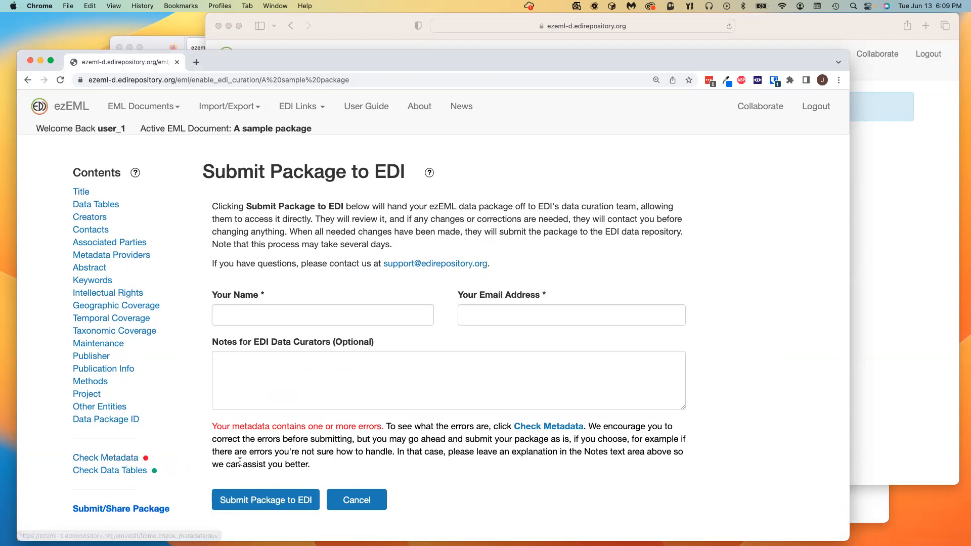
pyautogui.click(268, 371)
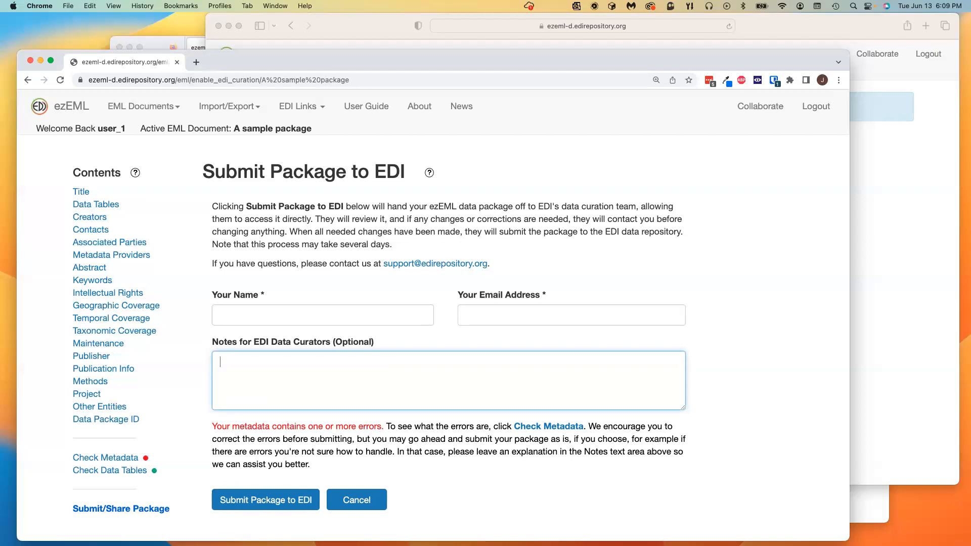
pyautogui.click(503, 500)
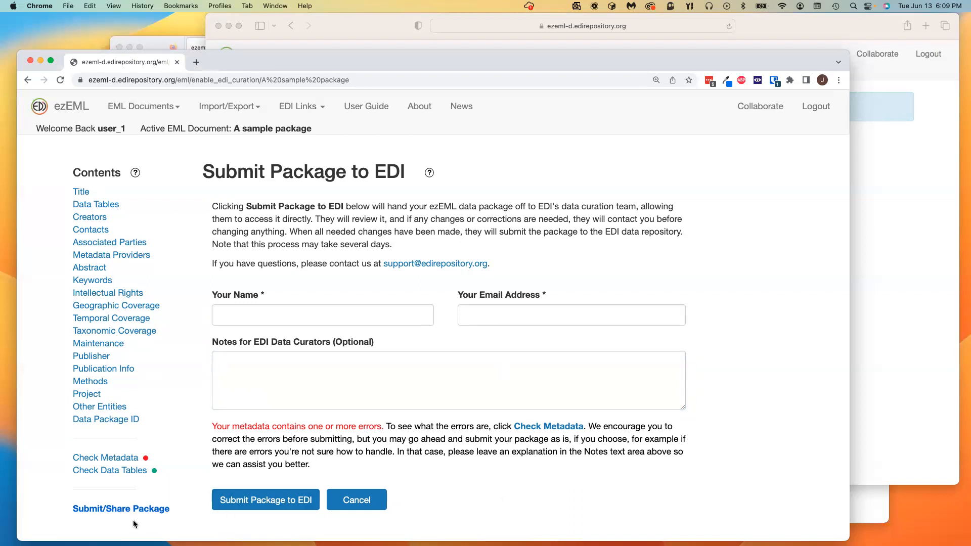
pyautogui.click(761, 107)
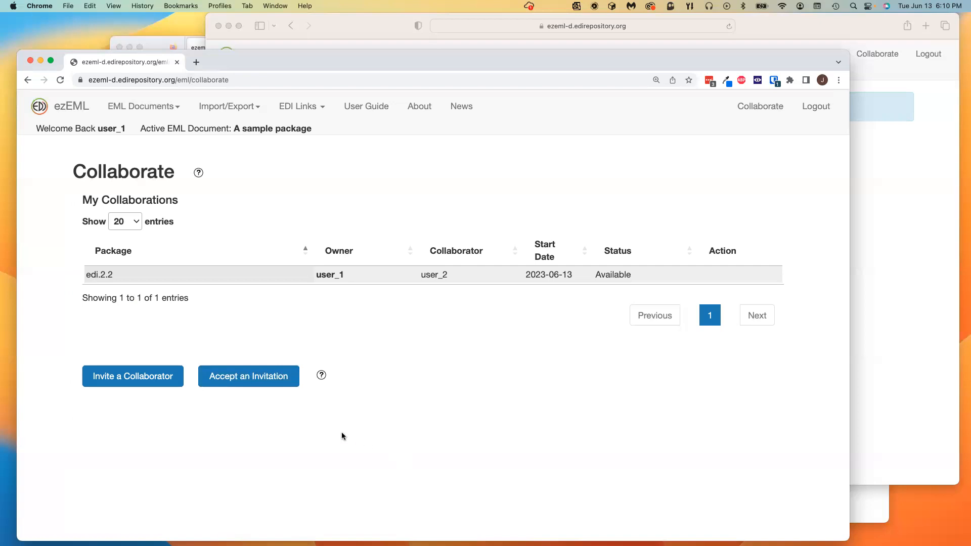
# Step: Return to the Title page of A sample package, titled 'My sample package'
pyautogui.click(78, 107)
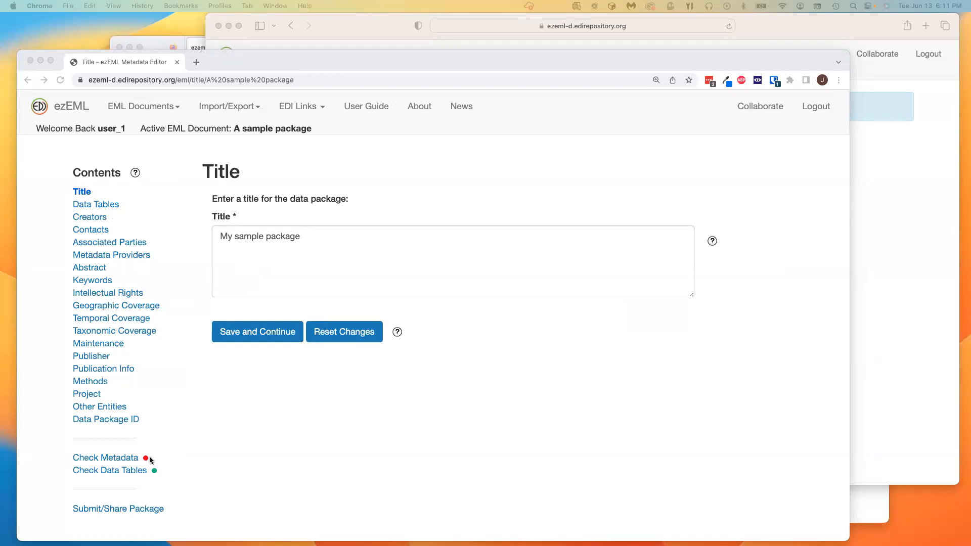
# Step: Show the package's Data Tables, then pick edi.2.2 in Open EML Document and open it
pyautogui.click(93, 205)
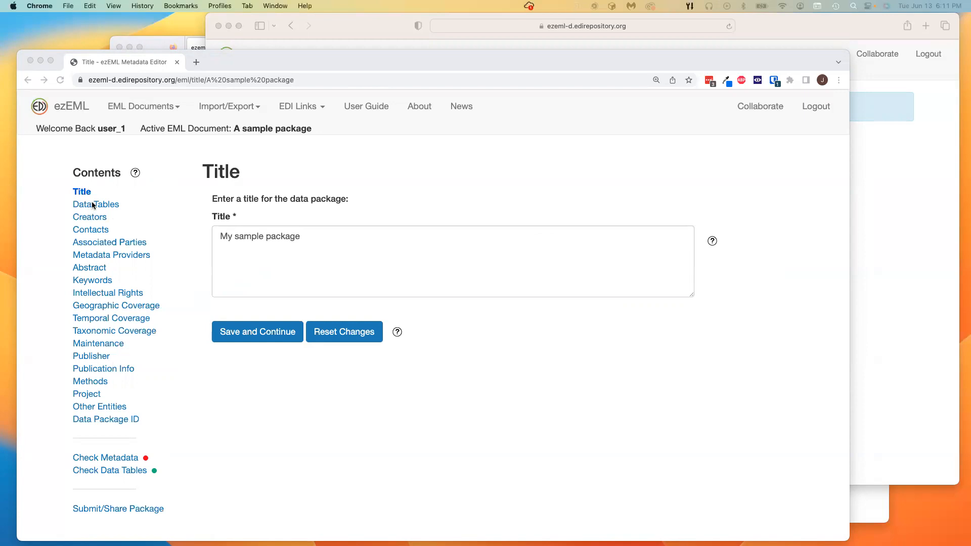
pyautogui.click(94, 205)
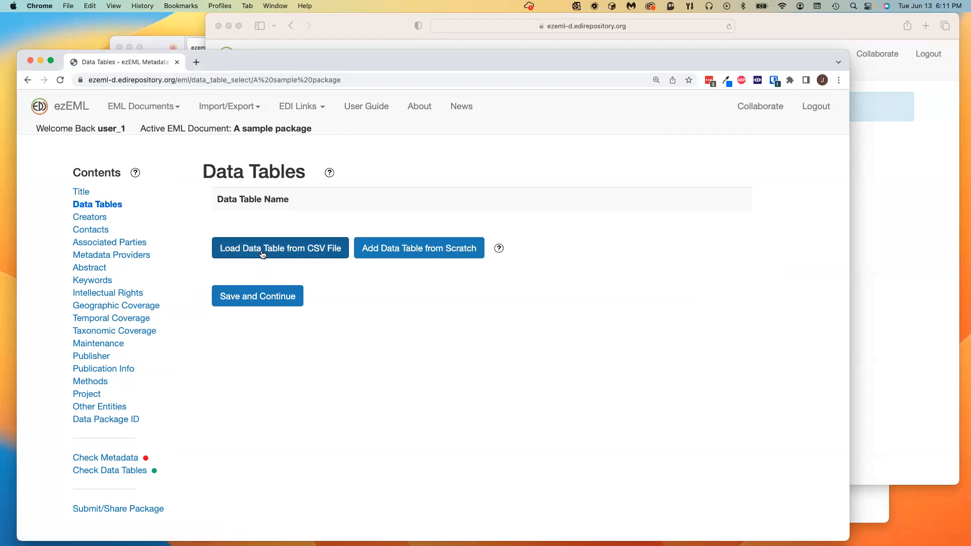
pyautogui.click(152, 107)
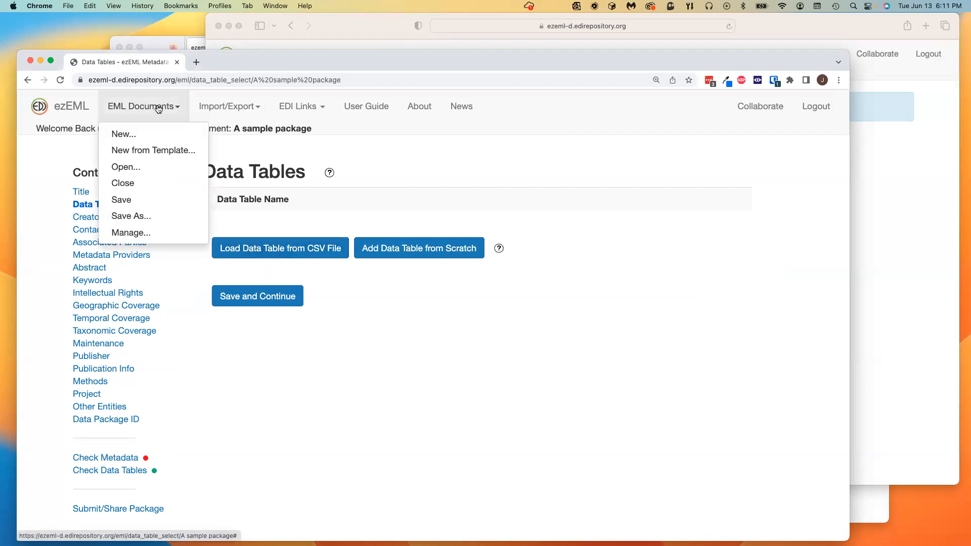
pyautogui.click(143, 165)
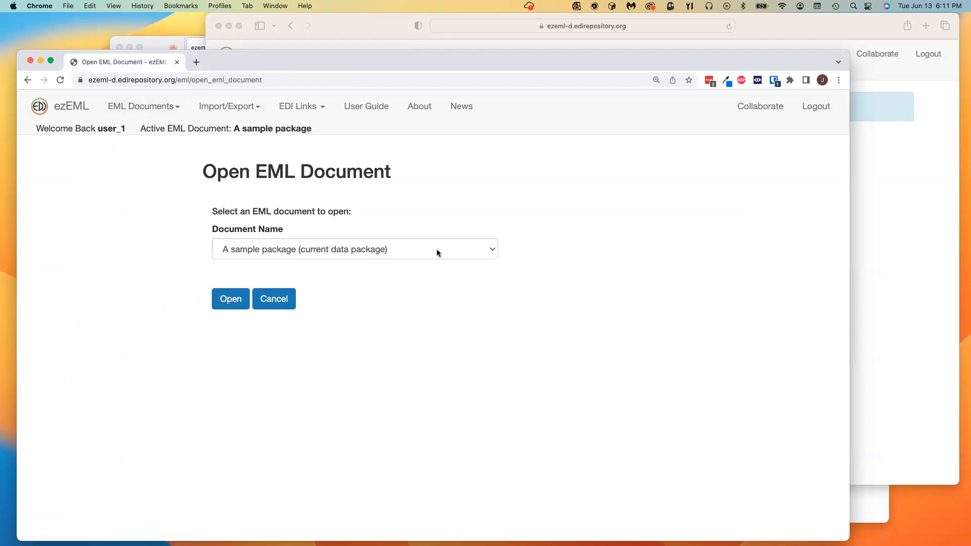
pyautogui.click(431, 251)
pyautogui.click(360, 278)
pyautogui.click(230, 303)
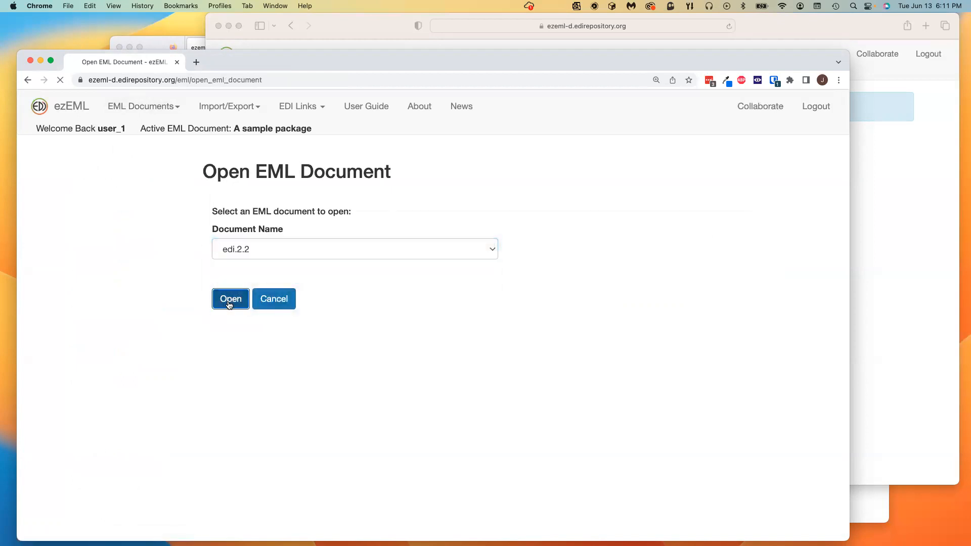